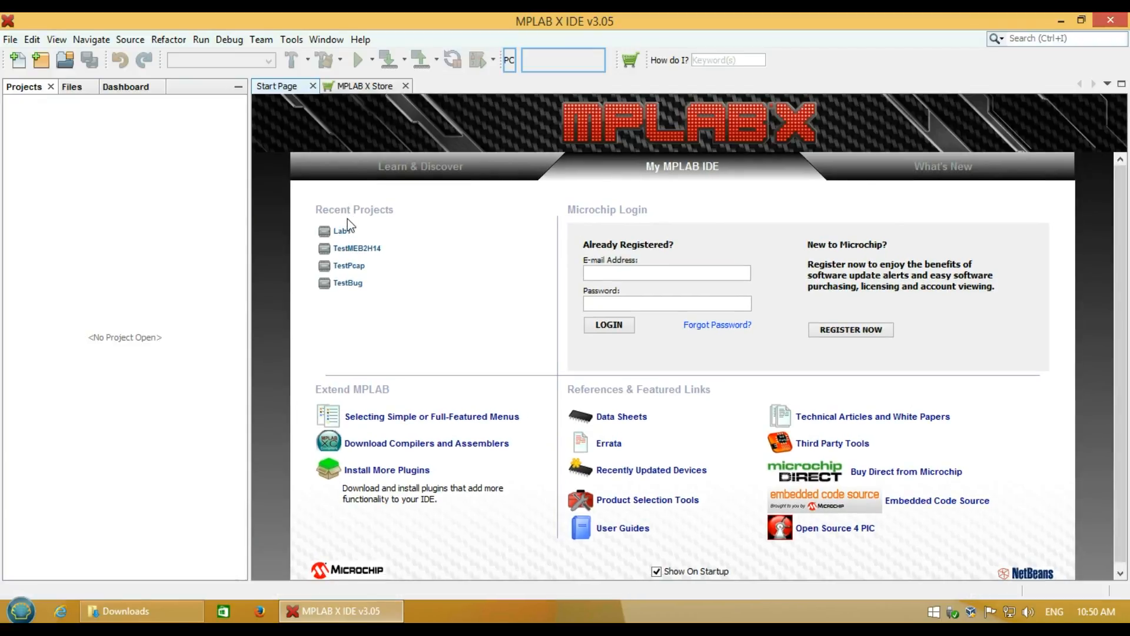
Add the downloaded plugin file it-virtualfab-VGDD-Link.nbm from the Downloads folder to the IDE's plugin manager
{"action": "left_click", "coordinate": [290, 41]}
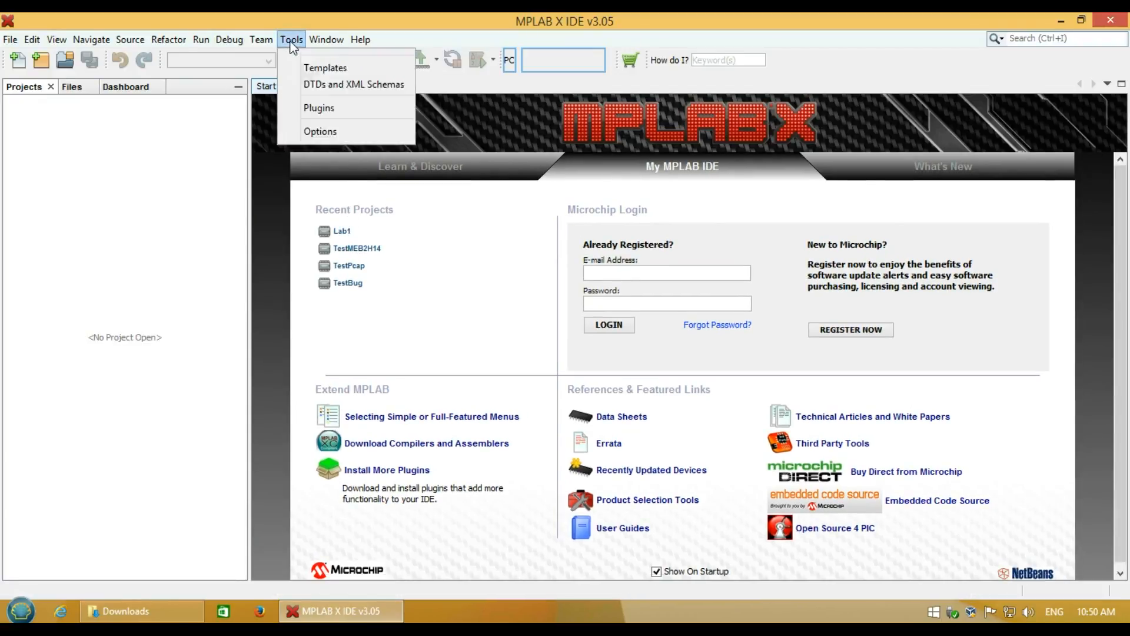
{"action": "left_click", "coordinate": [307, 117]}
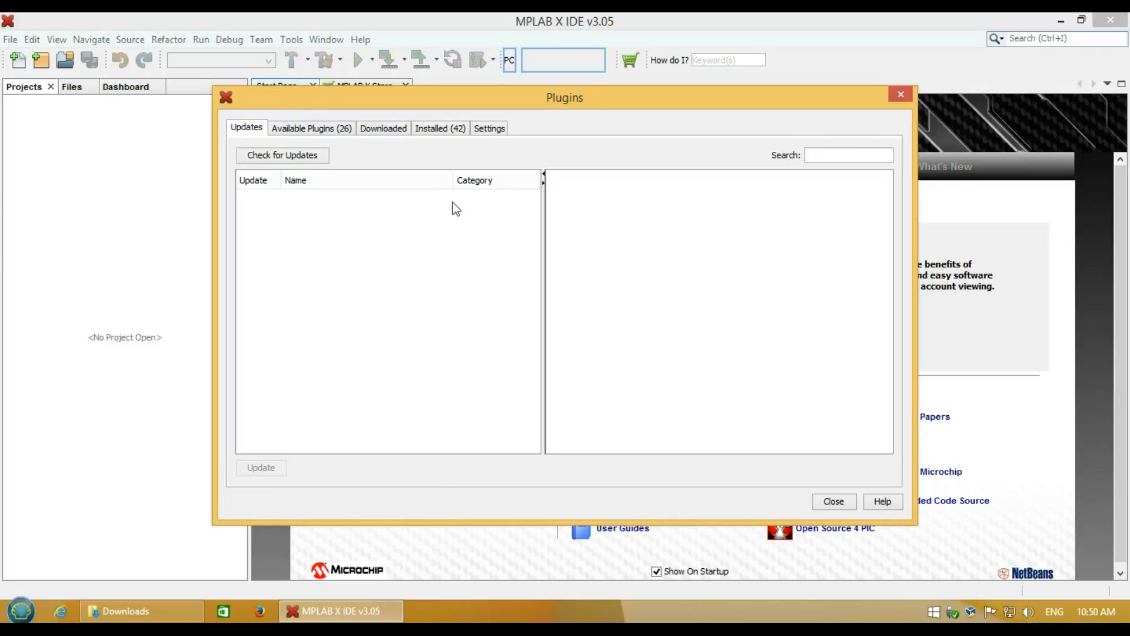
{"action": "left_click", "coordinate": [384, 128]}
{"action": "left_click", "coordinate": [303, 157]}
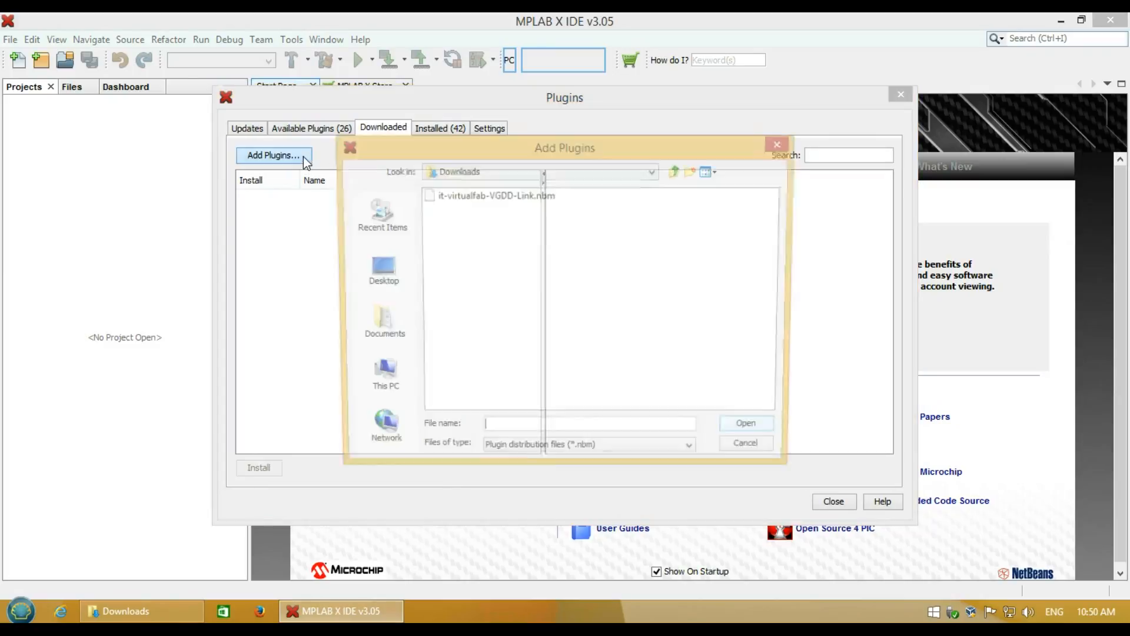
{"action": "left_click", "coordinate": [456, 194]}
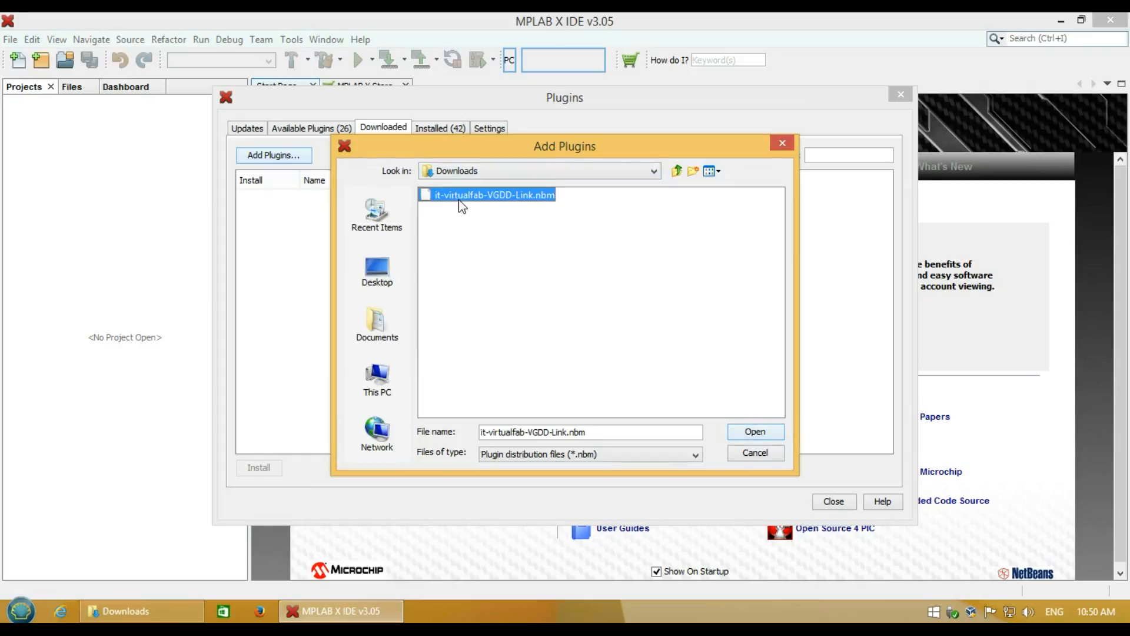
{"action": "left_click", "coordinate": [765, 433]}
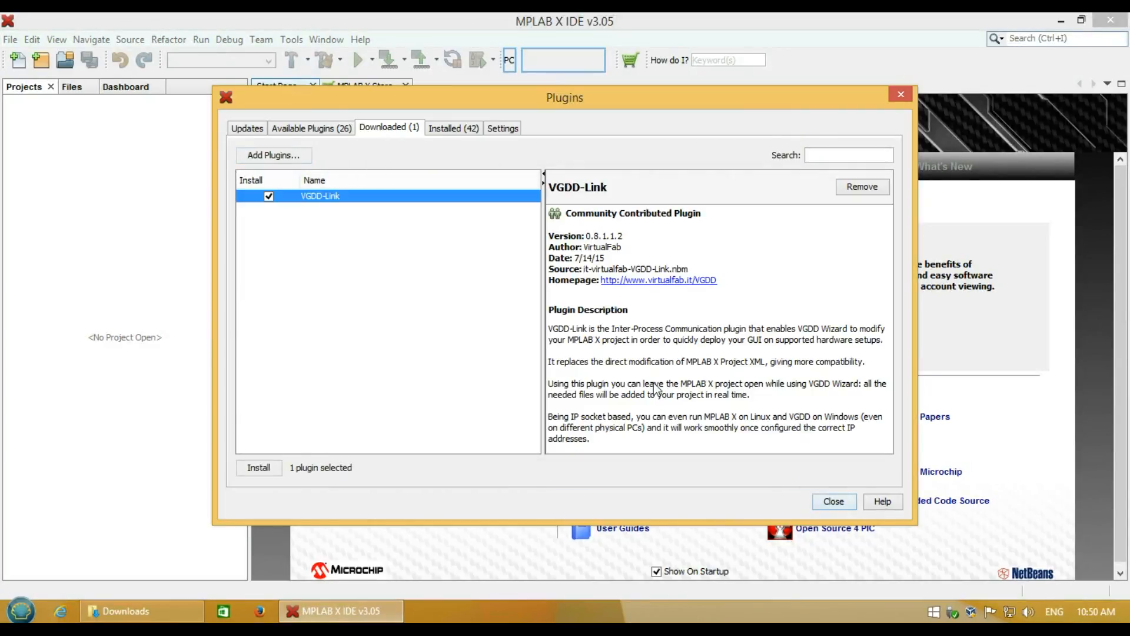
Install the VGDD-Link plugin, accepting its license agreement and continuing despite it being unsigned
{"action": "left_click", "coordinate": [258, 468]}
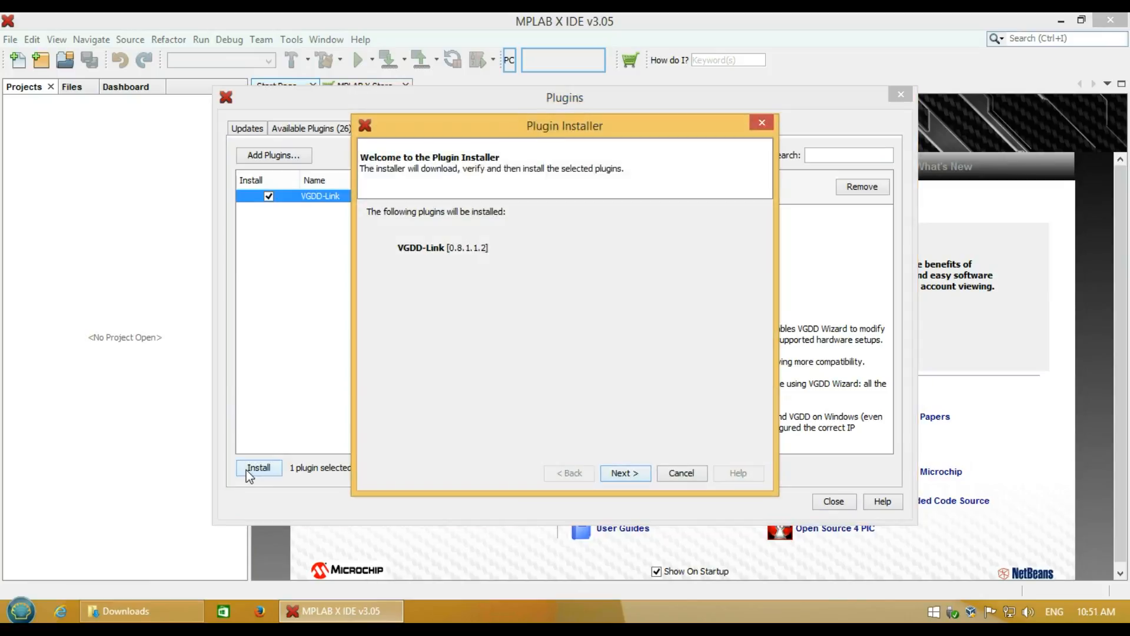
{"action": "left_click", "coordinate": [634, 473]}
{"action": "left_click", "coordinate": [373, 438]}
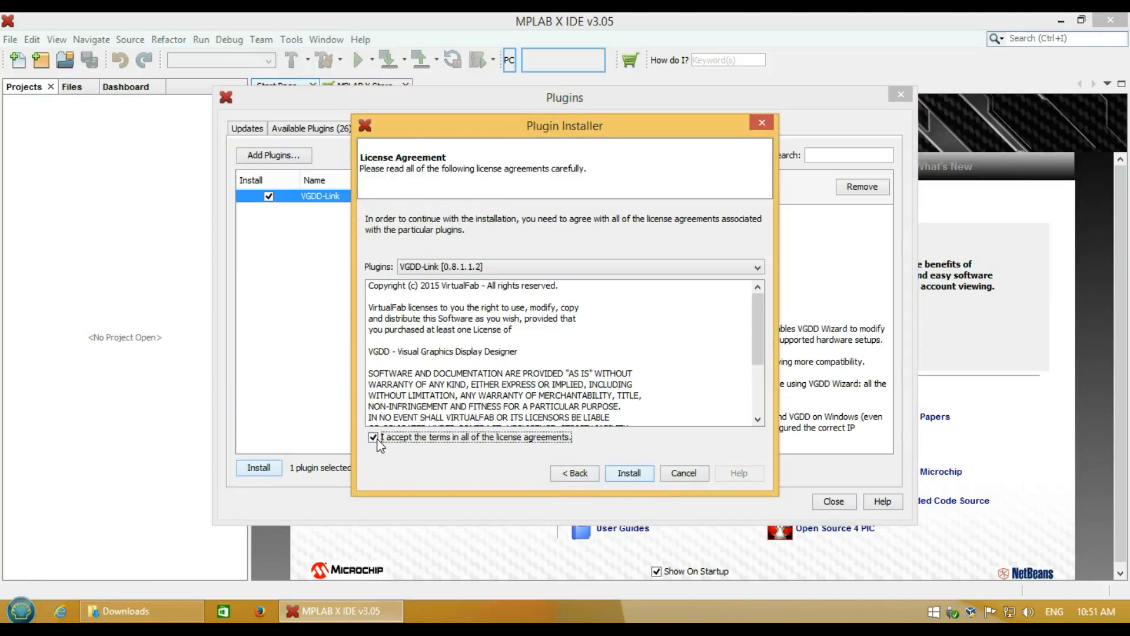
{"action": "left_click", "coordinate": [636, 477]}
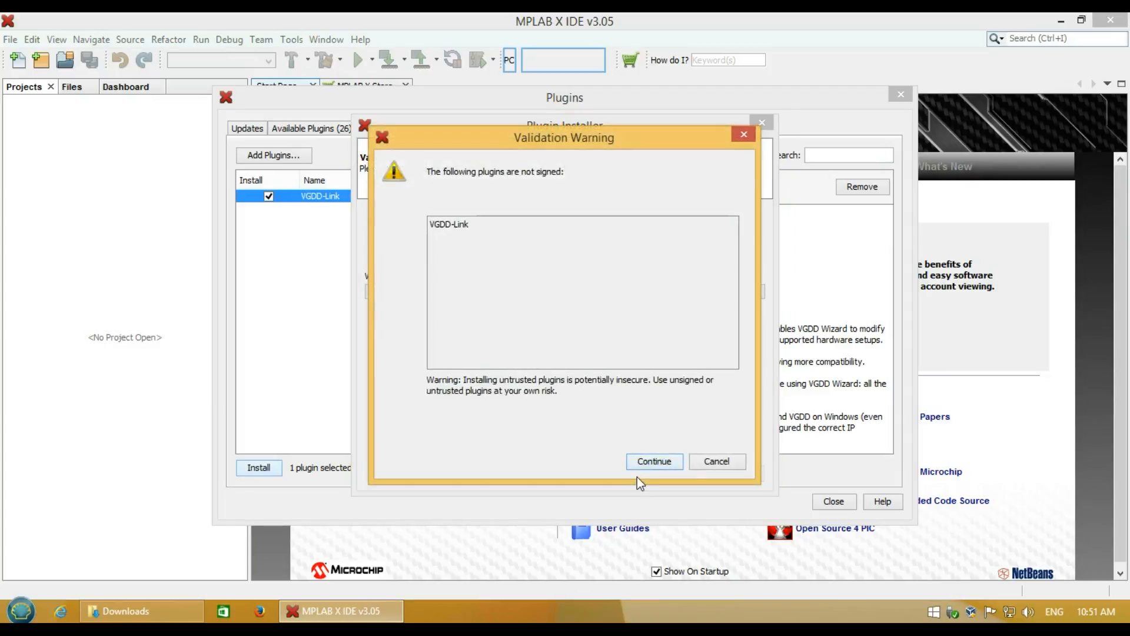
{"action": "left_click", "coordinate": [648, 462]}
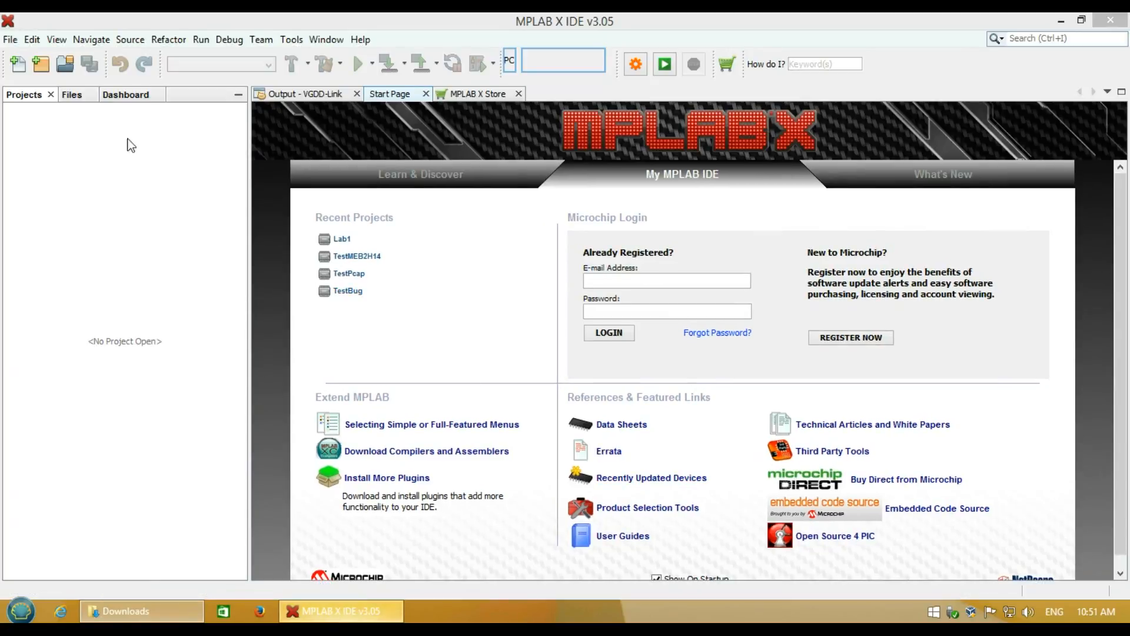
Start a new standalone Microchip Embedded project with family 16-bit MCUs (PIC24) and device PIC24FJ256DA210
{"action": "left_click", "coordinate": [41, 70]}
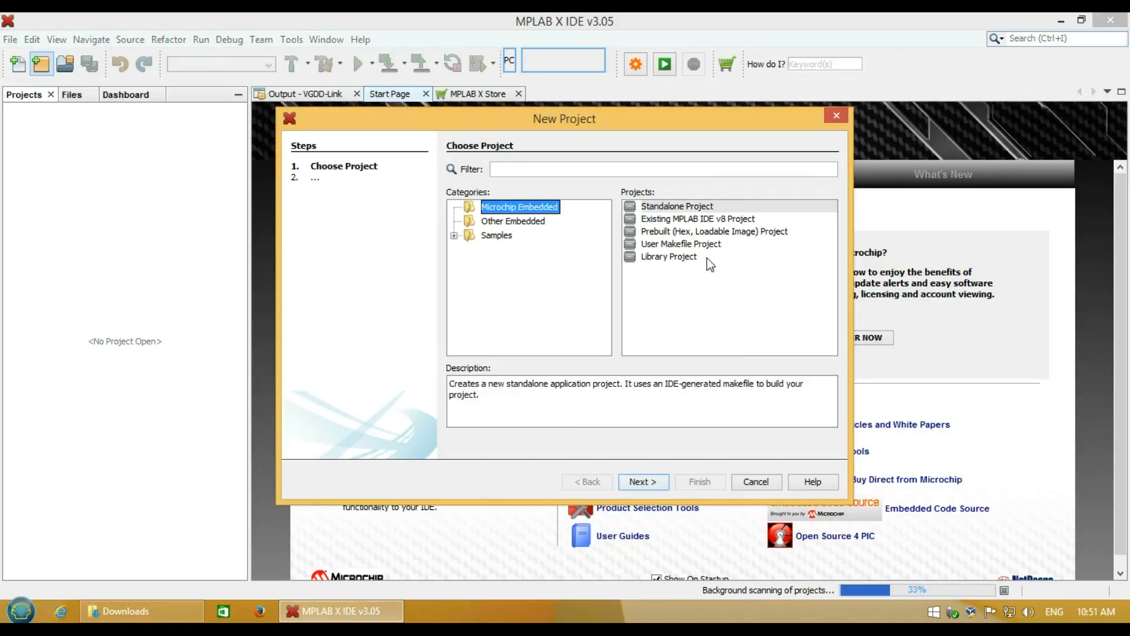
{"action": "left_click", "coordinate": [648, 484]}
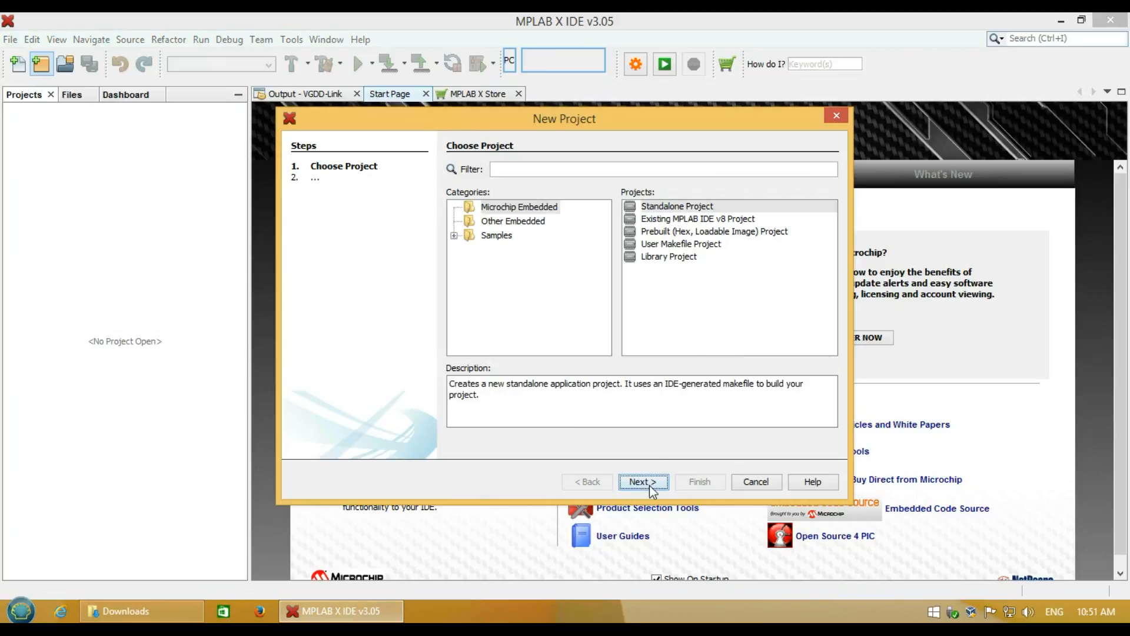
{"action": "left_click", "coordinate": [648, 187]}
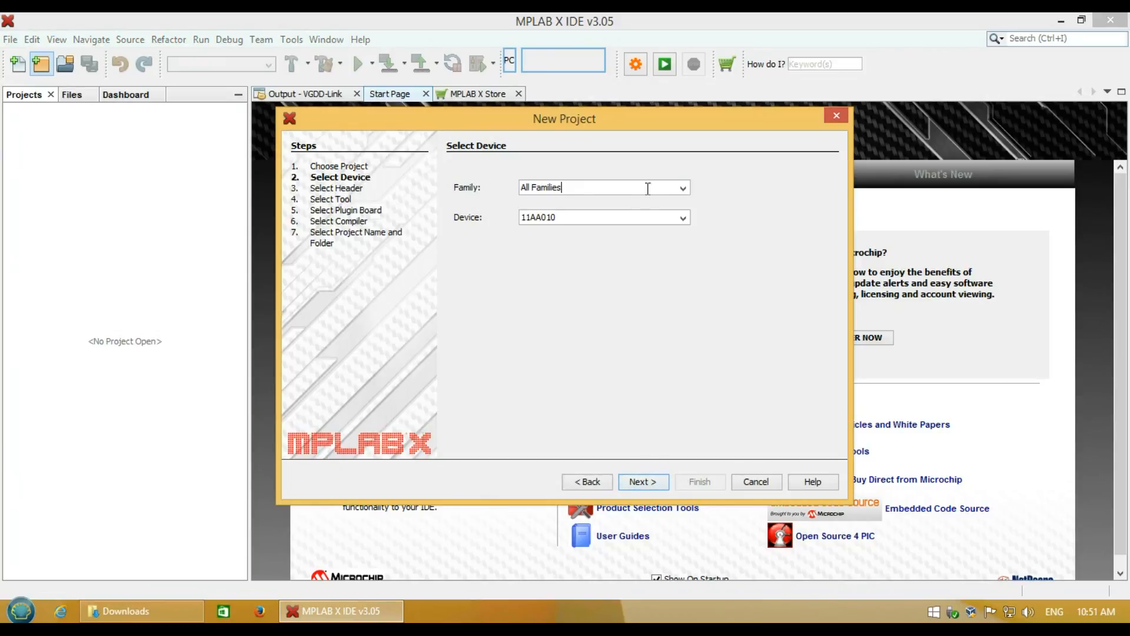
{"action": "left_click", "coordinate": [681, 187]}
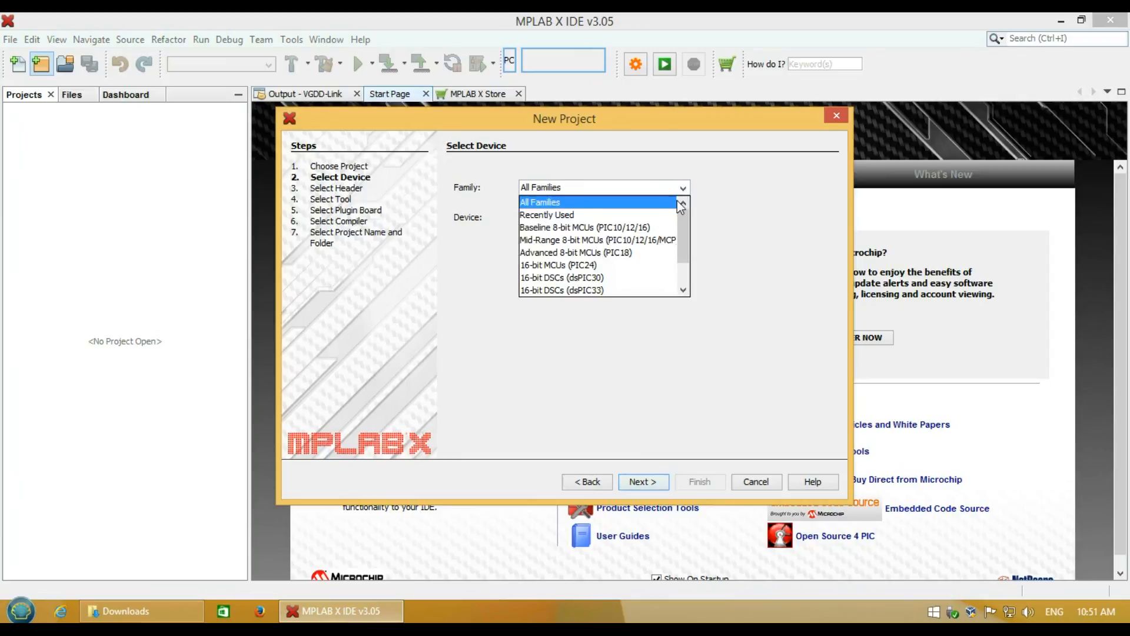
{"action": "left_click", "coordinate": [646, 265]}
{"action": "left_click", "coordinate": [635, 219]}
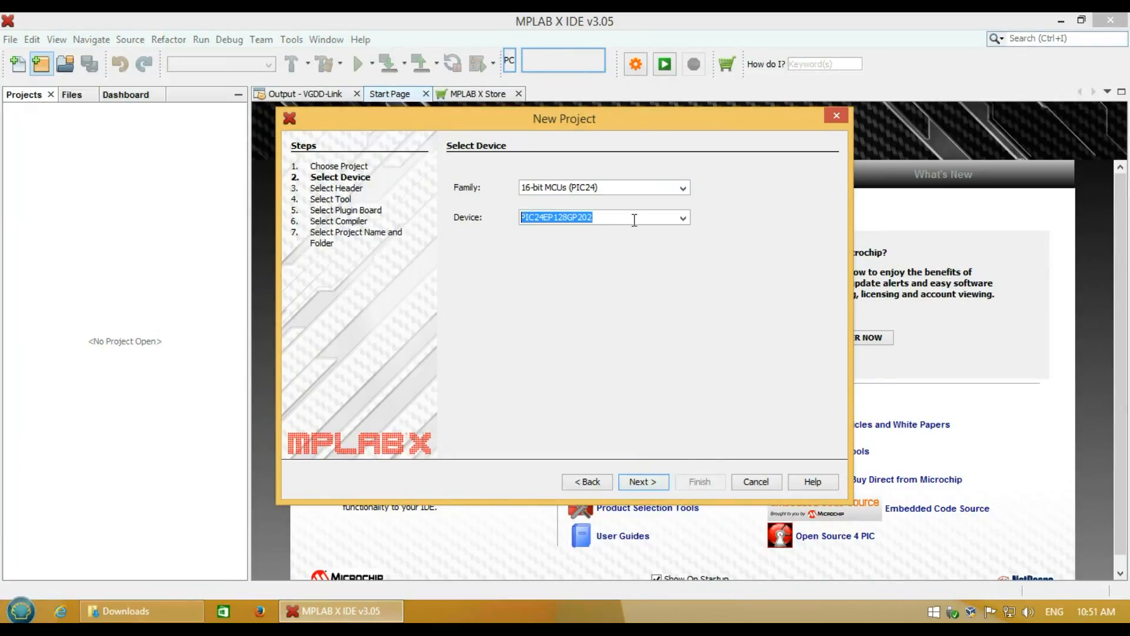
{"action": "type", "text": "PIC"}
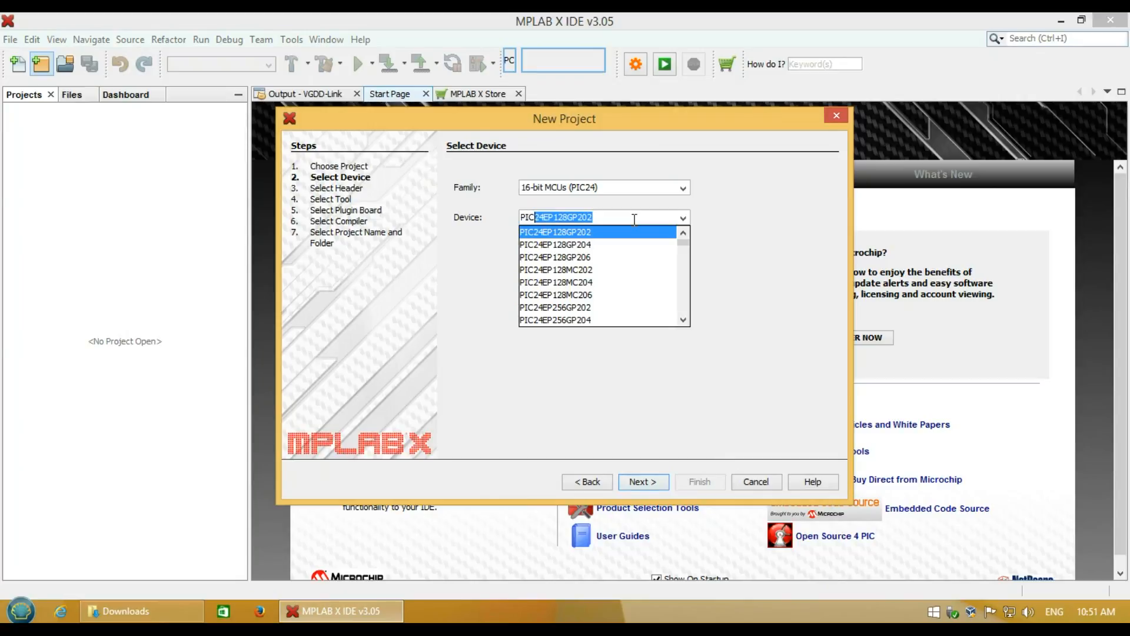
{"action": "type", "text": "24FJ2"}
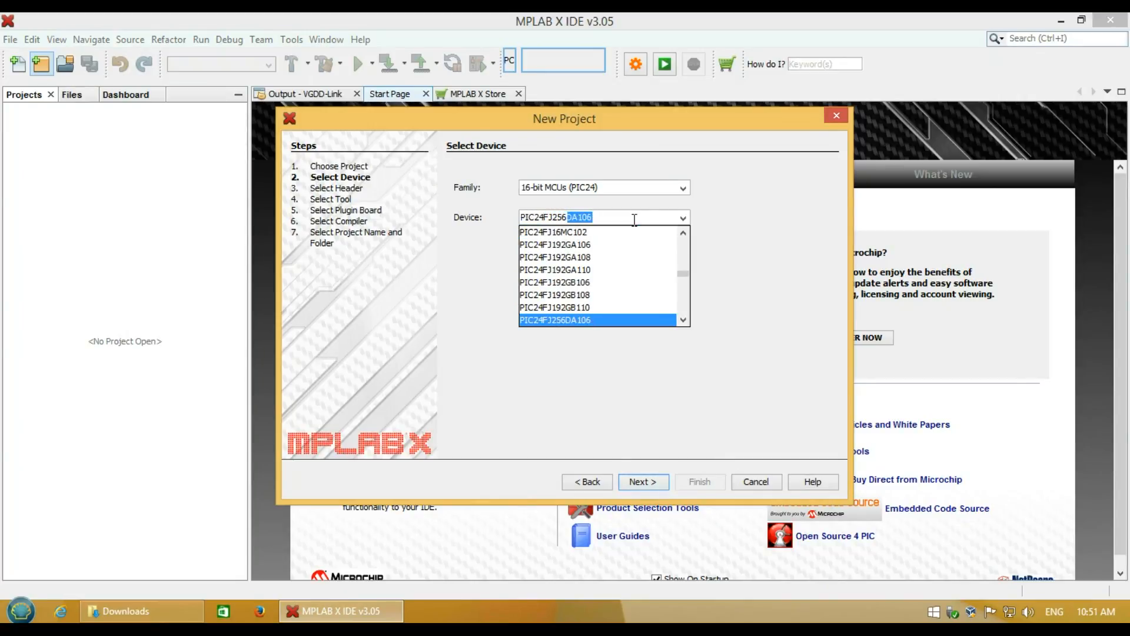
{"action": "type", "text": "56DA210"}
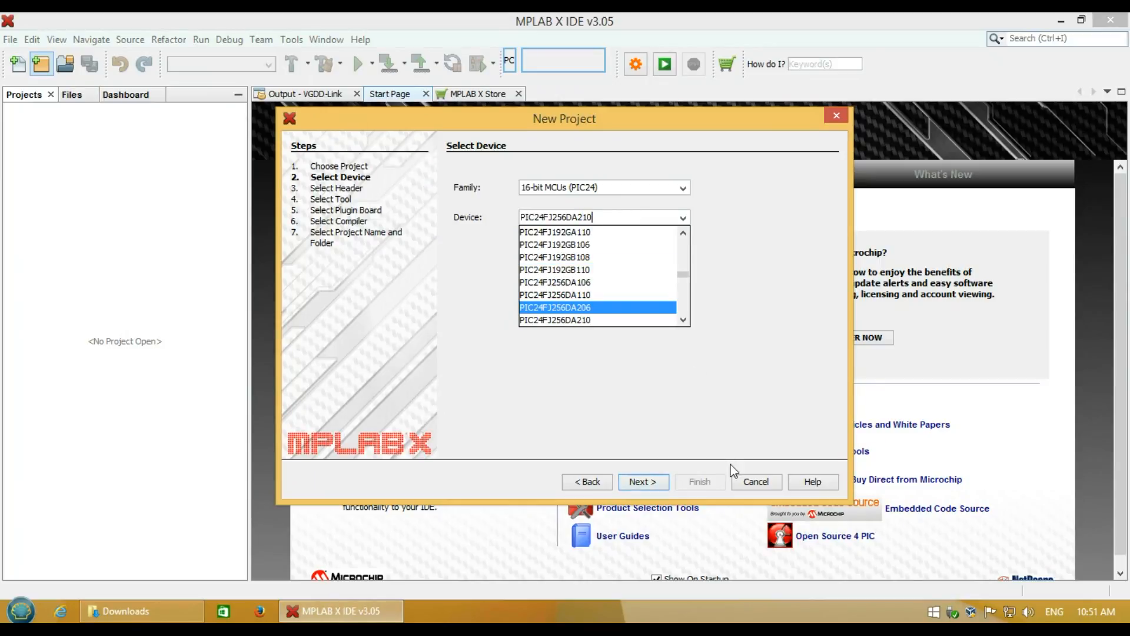
{"action": "left_click", "coordinate": [602, 321]}
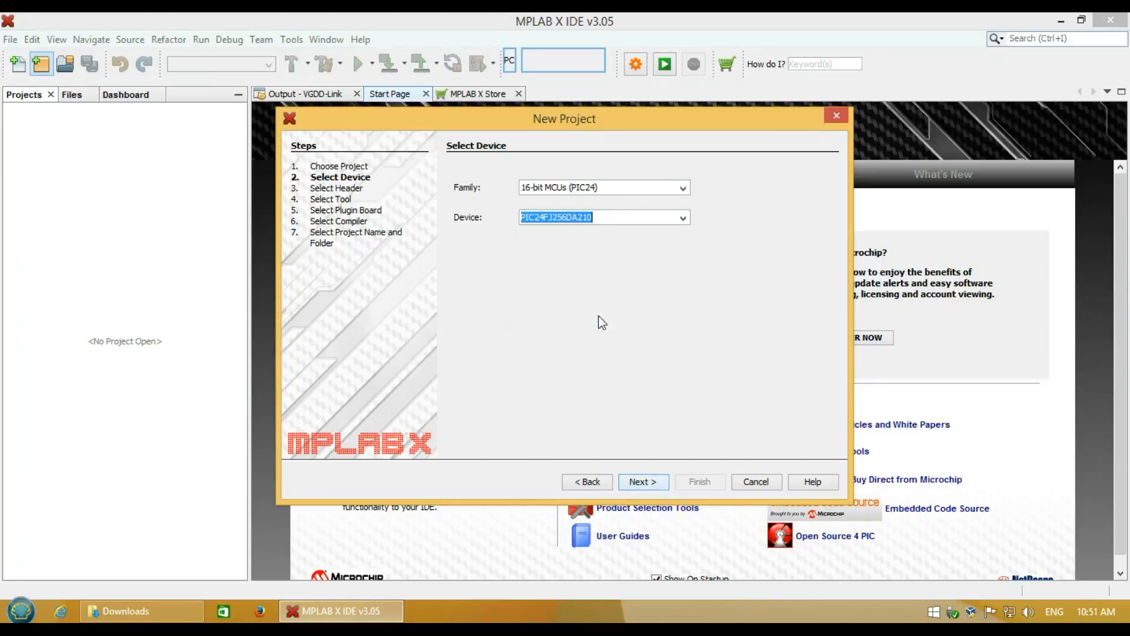
{"action": "left_click", "coordinate": [660, 480]}
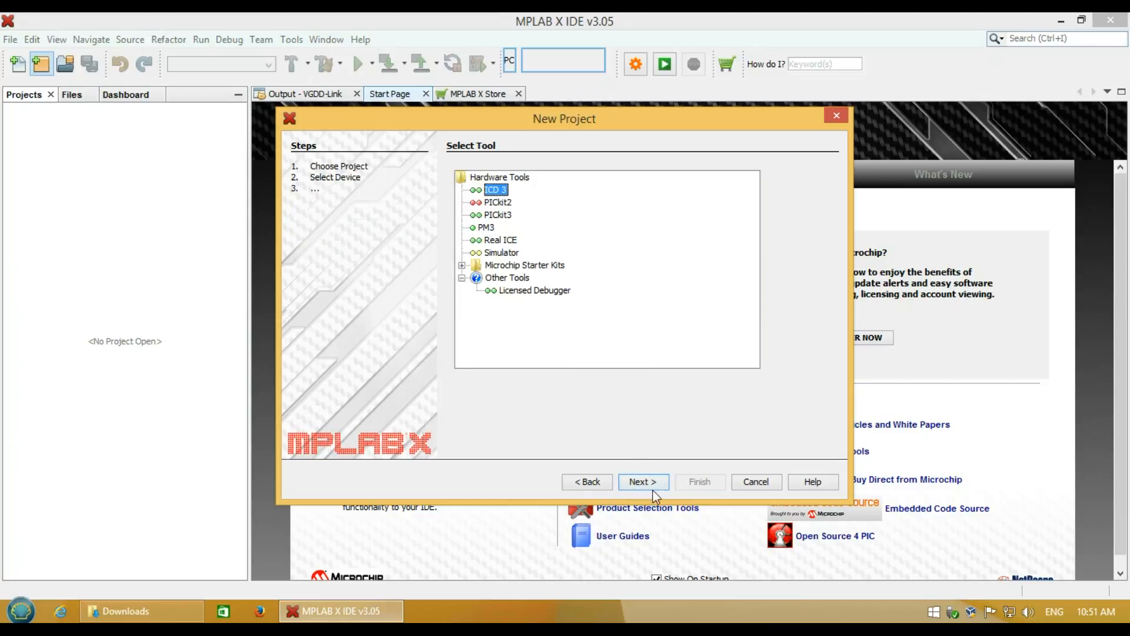
Use ICD 3 as the project's hardware tool and XC16 (v1.24) as its compiler
{"action": "left_click", "coordinate": [651, 488]}
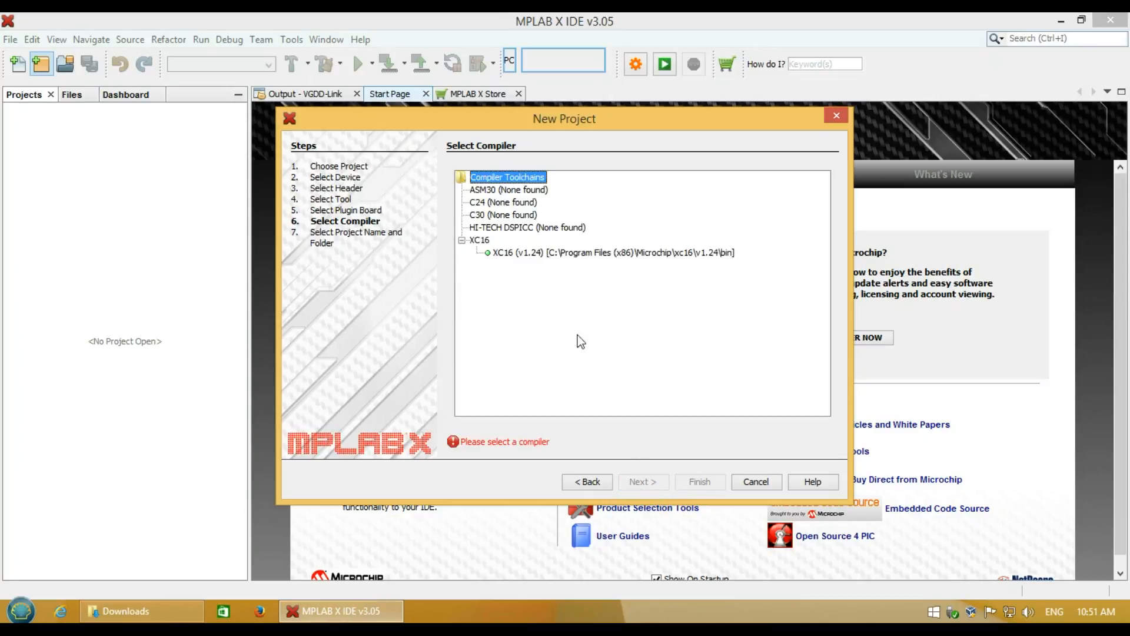
{"action": "left_click", "coordinate": [508, 253]}
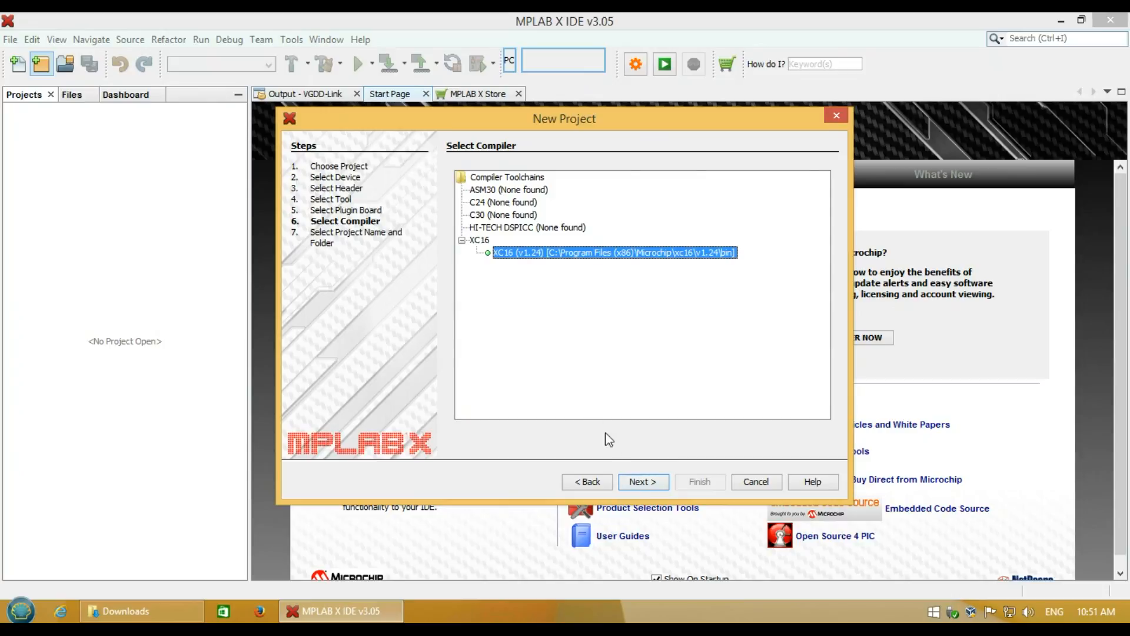
{"action": "left_click", "coordinate": [636, 483]}
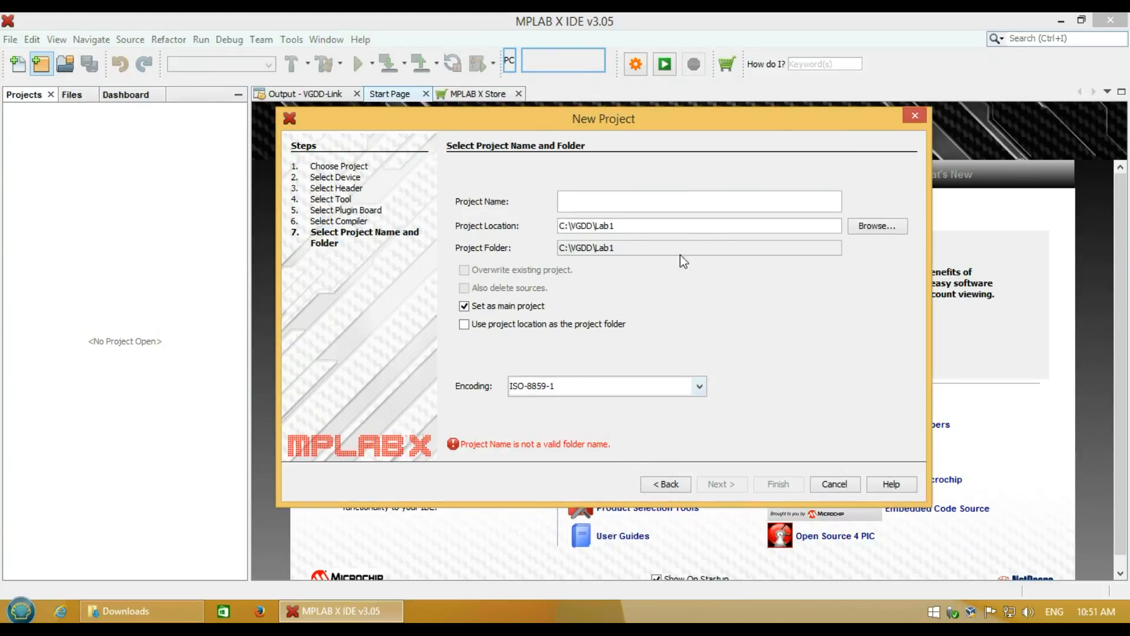
Create a Lab1 folder inside C:\VGDD as the project location and finish the project under the name Lab1
{"action": "left_click", "coordinate": [863, 228]}
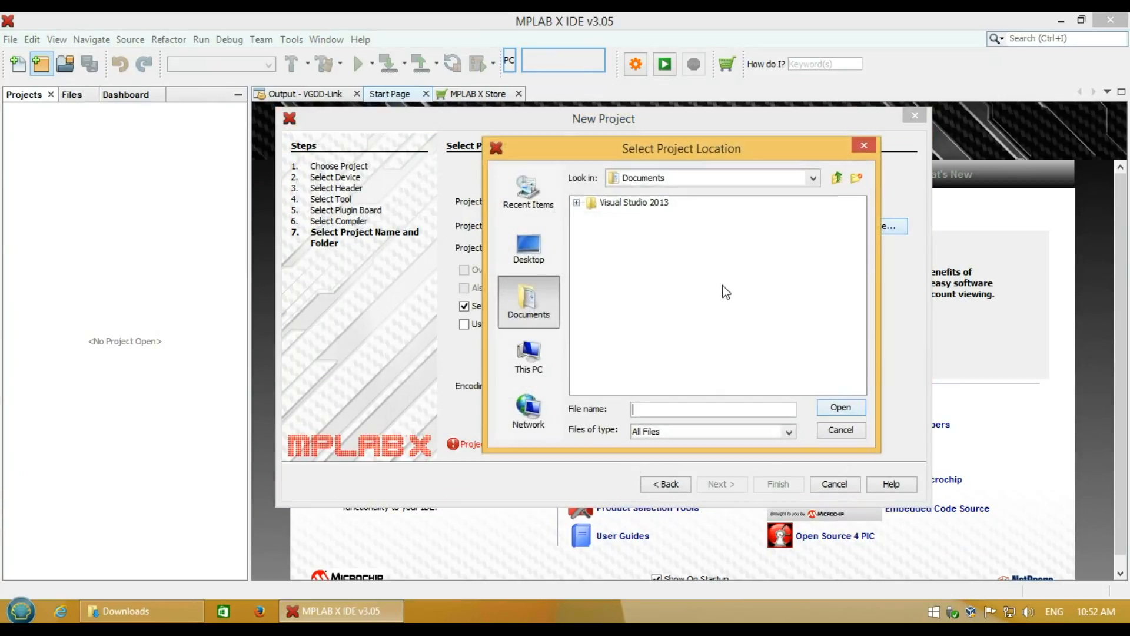
{"action": "left_click", "coordinate": [814, 178]}
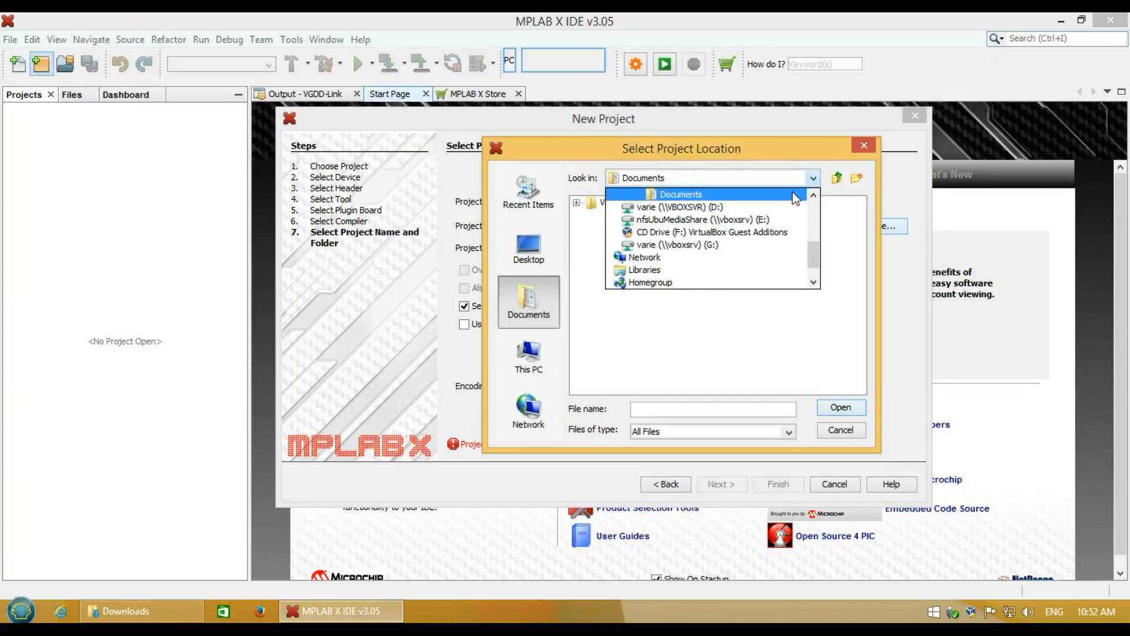
{"action": "scroll", "coordinate": [792, 192], "scroll_direction": "up", "scroll_amount": 3}
{"action": "left_click", "coordinate": [706, 197]}
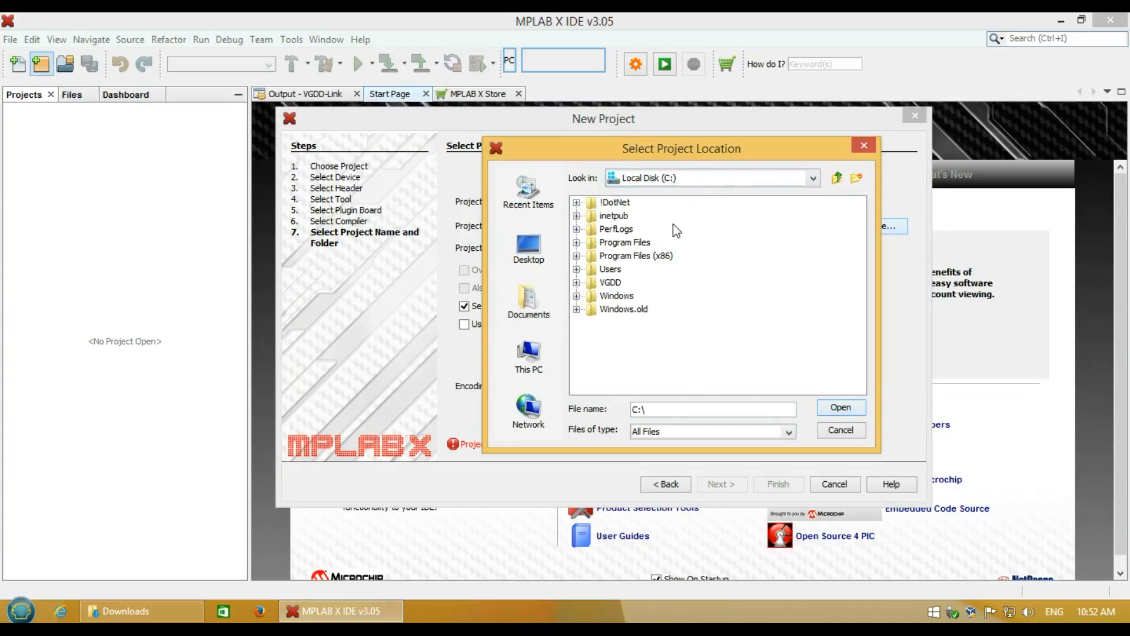
{"action": "double_click", "coordinate": [612, 283]}
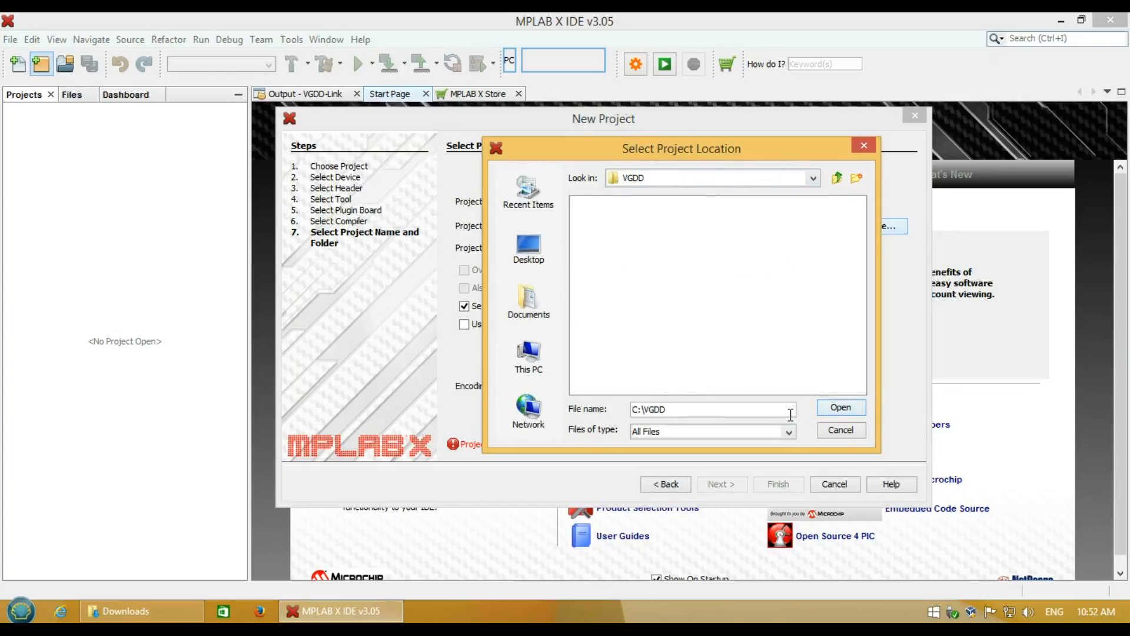
{"action": "left_click", "coordinate": [857, 178]}
{"action": "type", "text": "Lab1"}
{"action": "key", "text": "Return"}
{"action": "left_click", "coordinate": [842, 408]}
{"action": "left_click", "coordinate": [607, 202]}
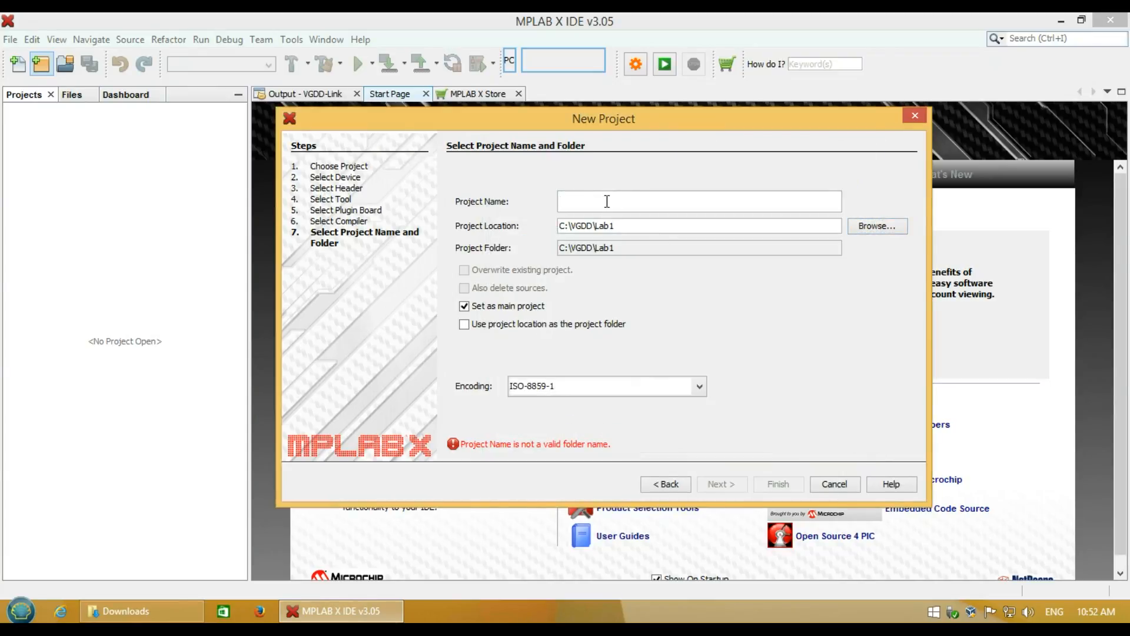
{"action": "type", "text": "Lab1"}
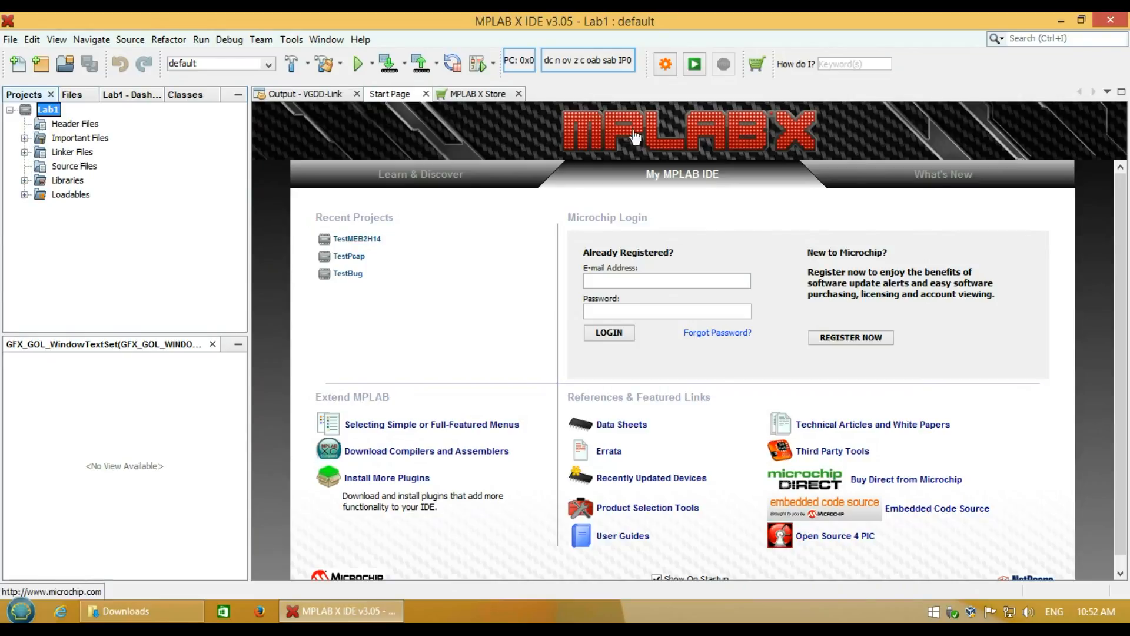
In the VGDD-Link settings, set the VGDD exe location to C:\Program Files (x86)\VirtualFab\VGDD\VGDD.exe
{"action": "left_click", "coordinate": [666, 65]}
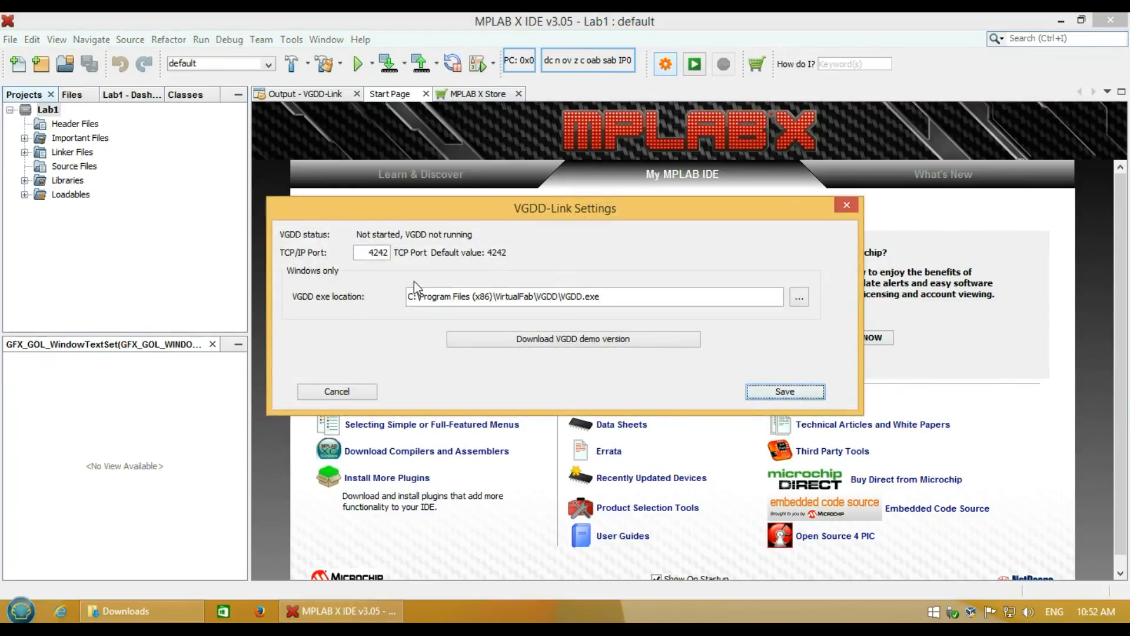
{"action": "left_click", "coordinate": [799, 297]}
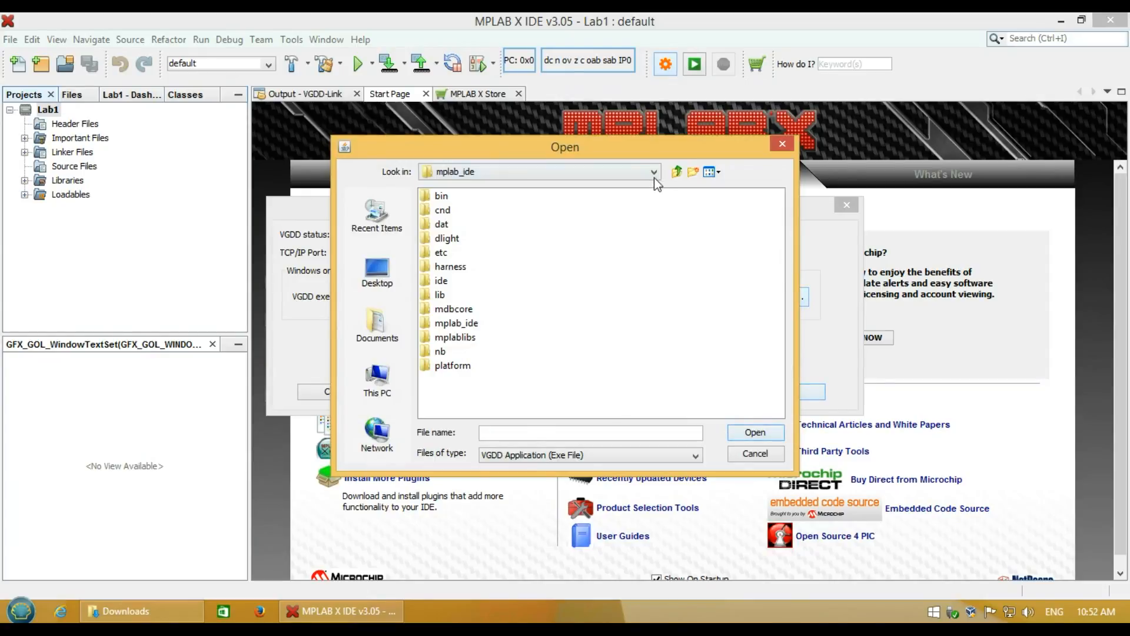
{"action": "left_click", "coordinate": [654, 172]}
{"action": "scroll", "coordinate": [572, 238], "scroll_direction": "up", "scroll_amount": 3}
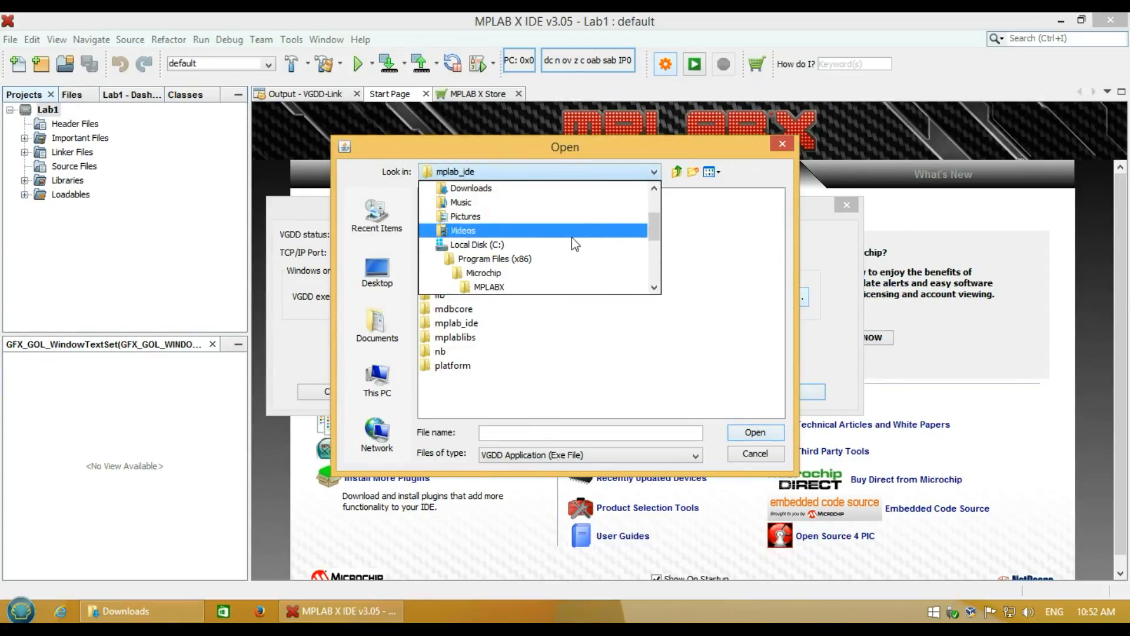
{"action": "left_click", "coordinate": [559, 251]}
{"action": "double_click", "coordinate": [492, 257]}
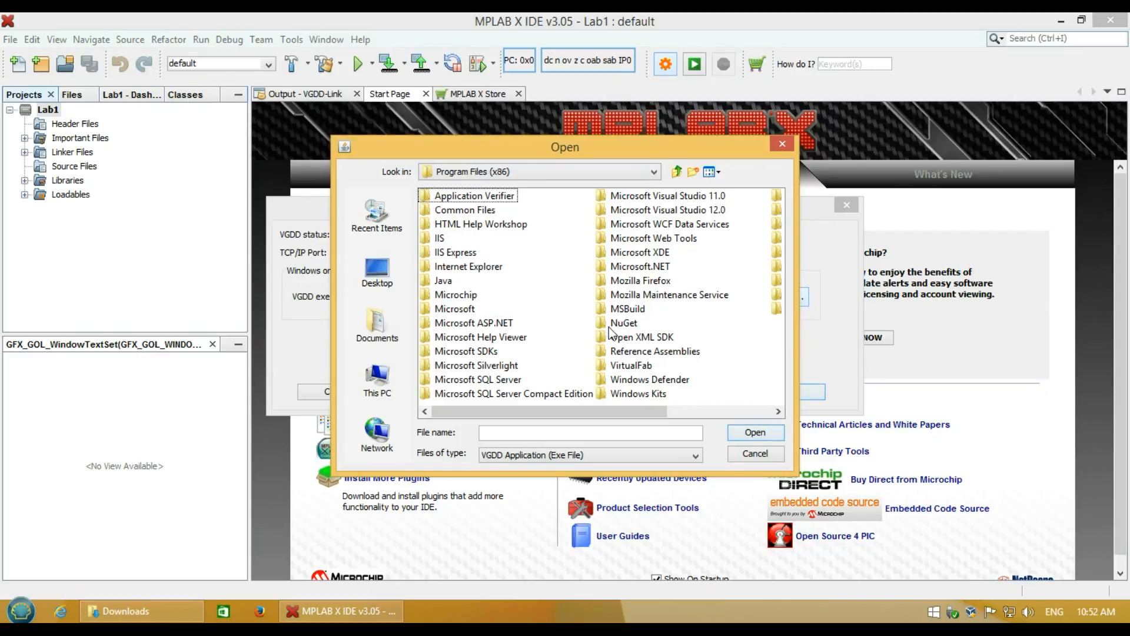
{"action": "left_click", "coordinate": [621, 365]}
{"action": "left_click", "coordinate": [621, 365]}
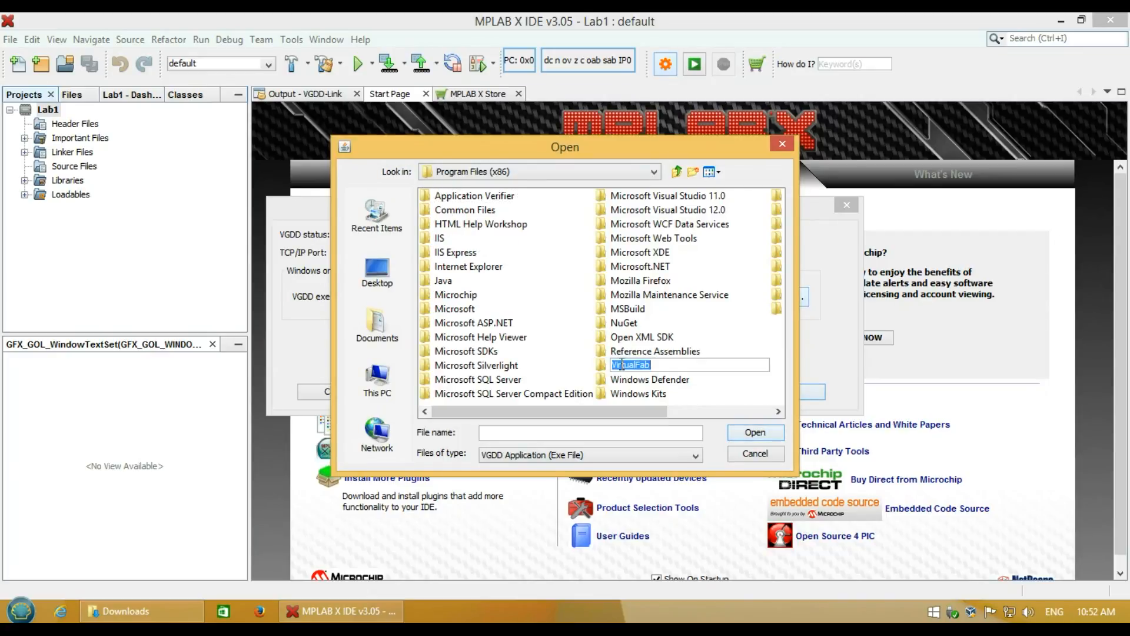
{"action": "double_click", "coordinate": [615, 364]}
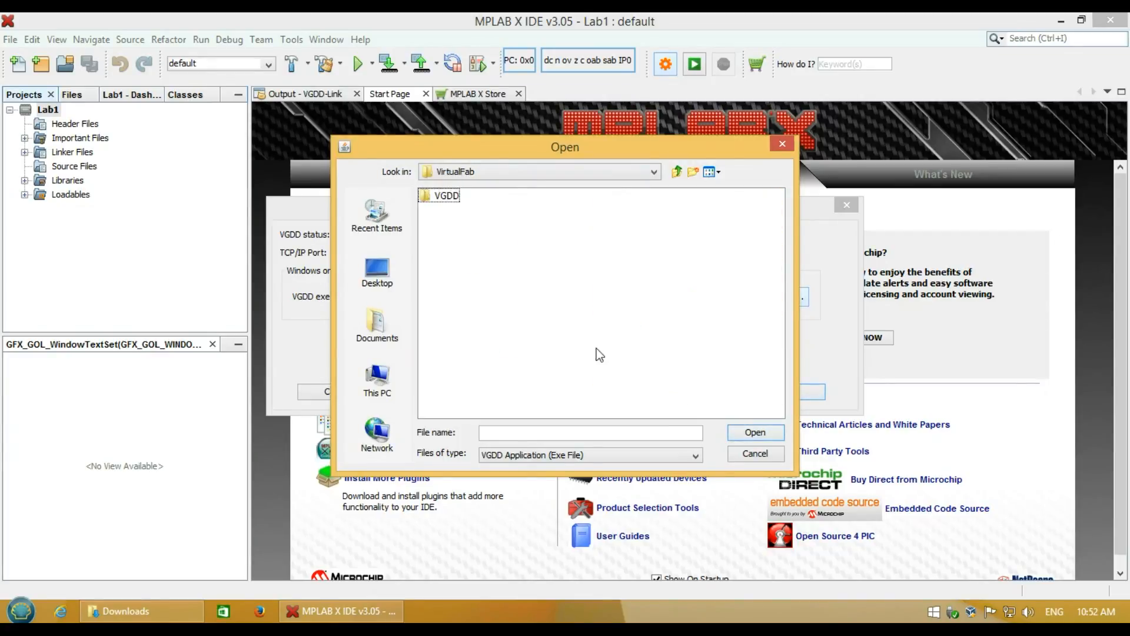
{"action": "double_click", "coordinate": [447, 196]}
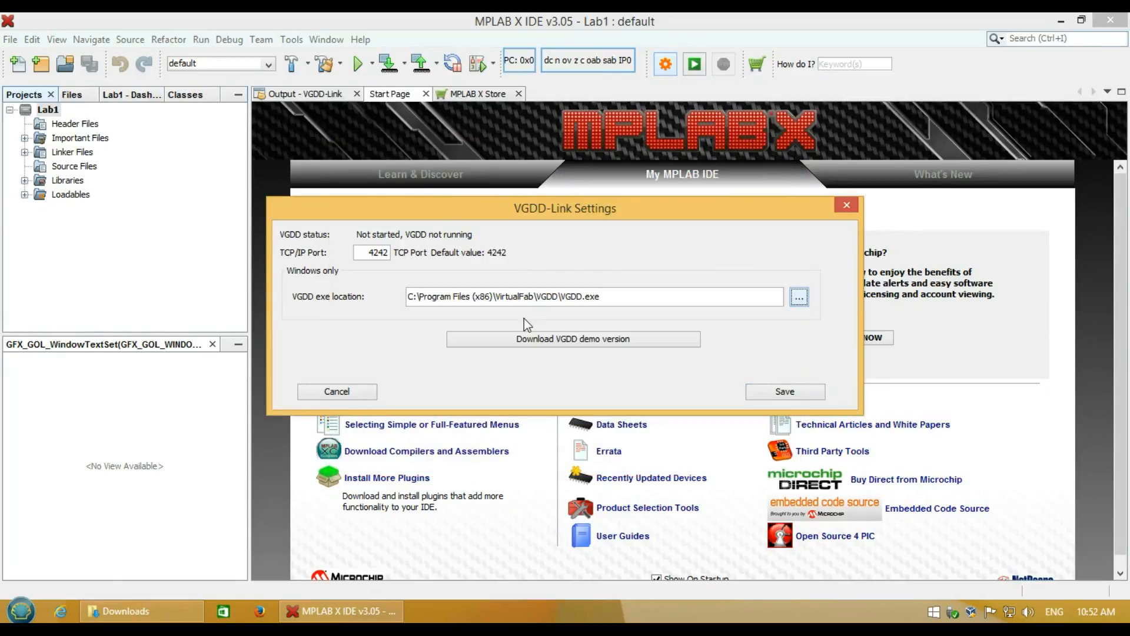
Save the VGDD-Link settings and launch VGDD from MPLAB X, accepting its license agreement and continuing to the Global Preferences
{"action": "left_click", "coordinate": [763, 392]}
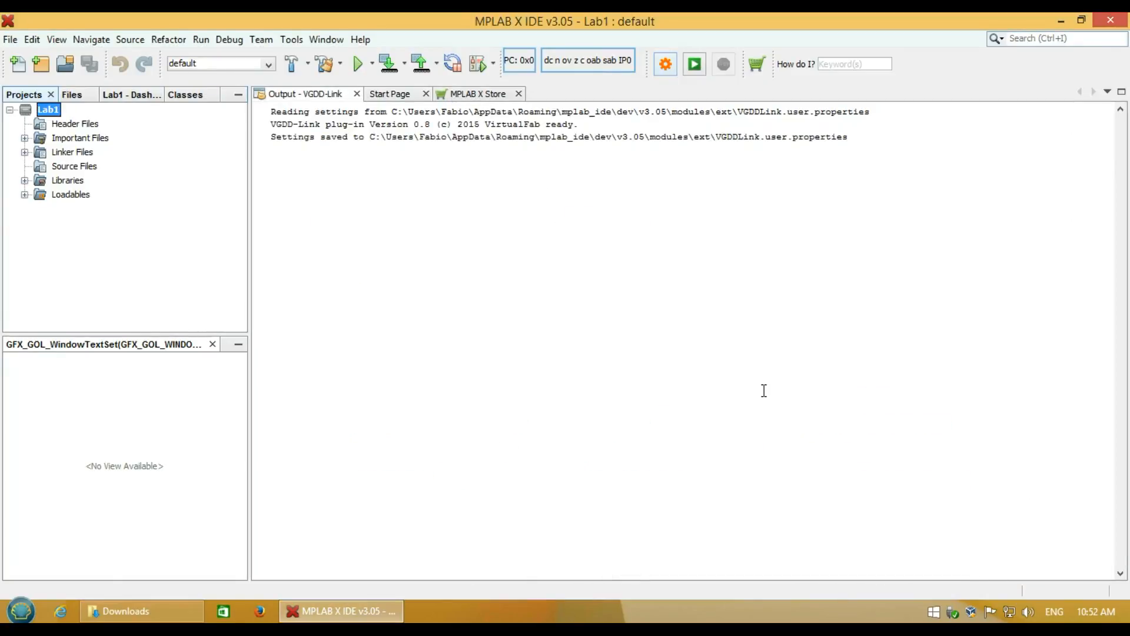
{"action": "left_click", "coordinate": [693, 66]}
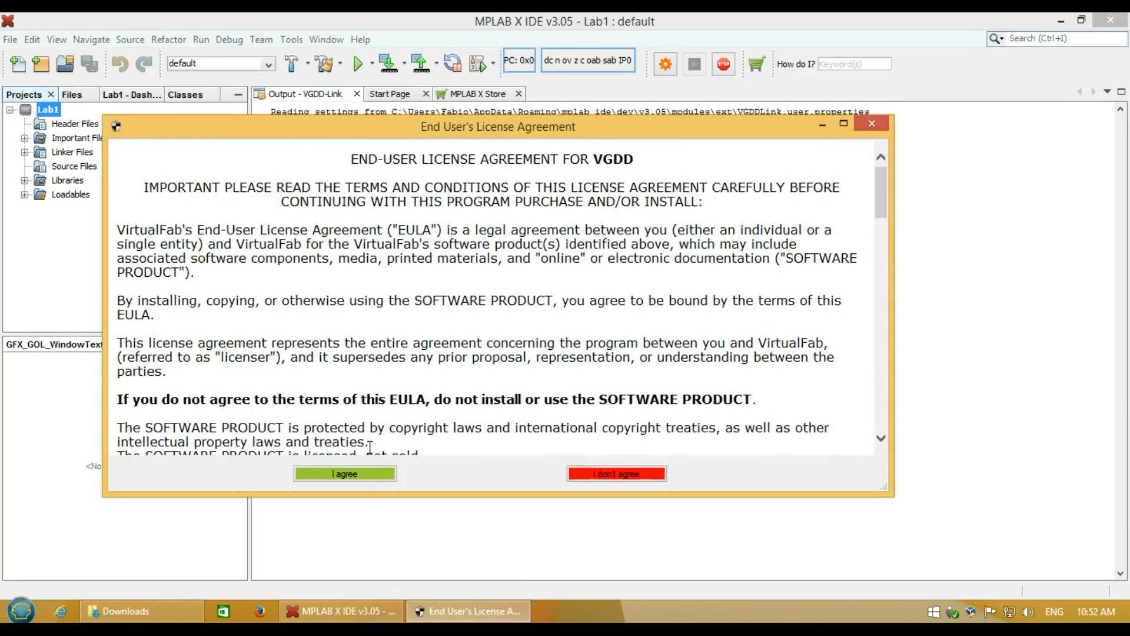
{"action": "left_click", "coordinate": [370, 475]}
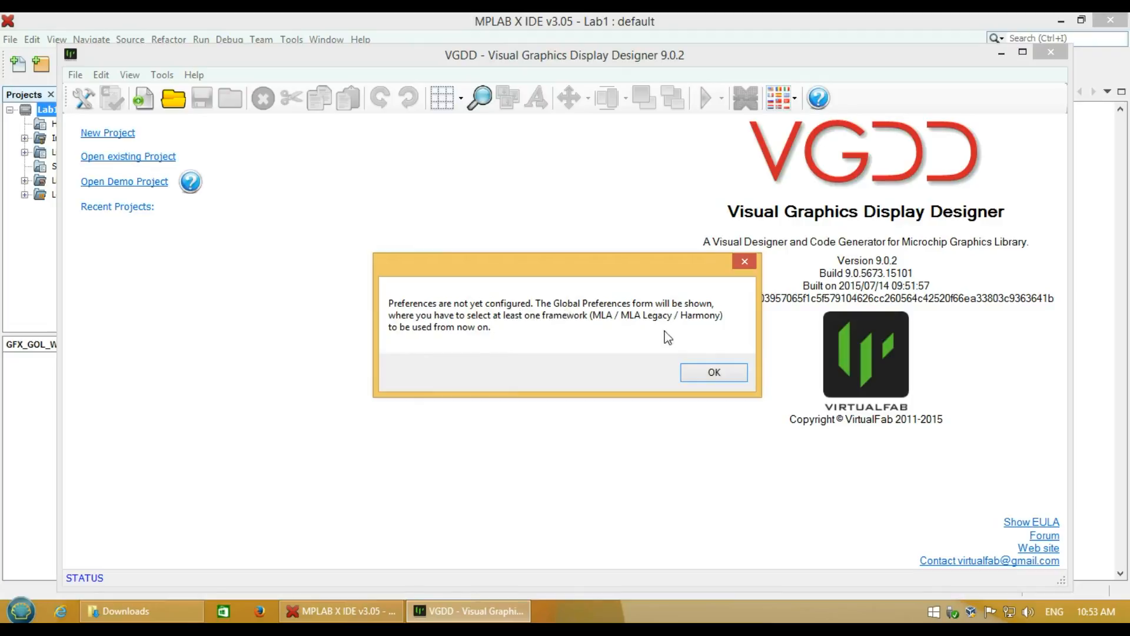
{"action": "left_click", "coordinate": [697, 371]}
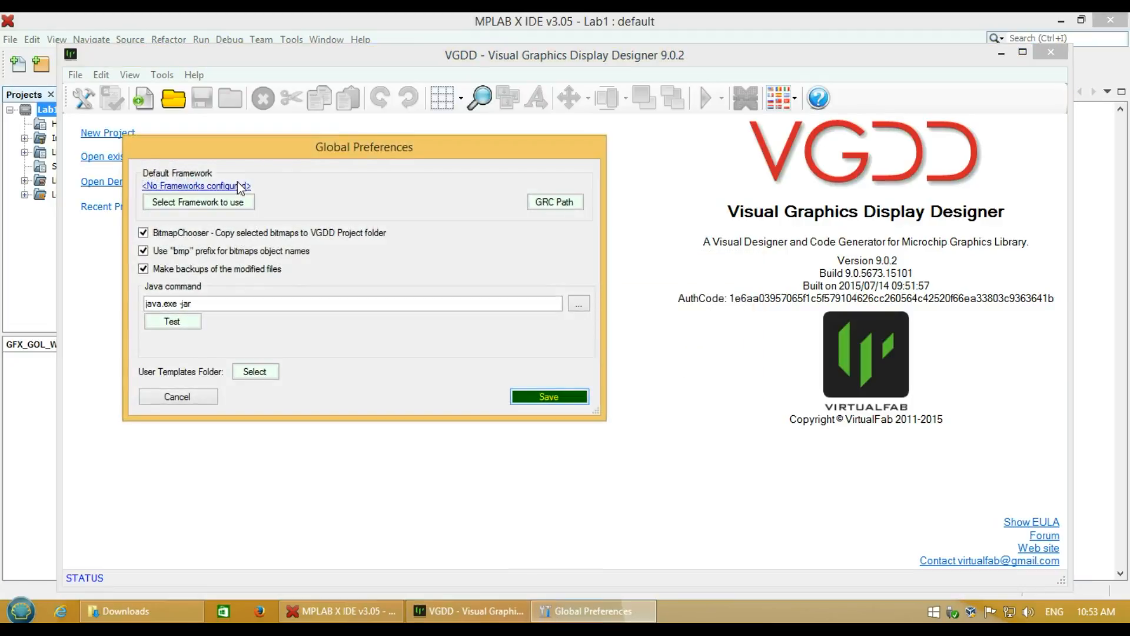
Add the MLA framework to the framework list using the module_versions file in D:\pic\Software\Pic\MLA\v2015_05_15\doc
{"action": "left_click", "coordinate": [181, 200]}
{"action": "left_click", "coordinate": [567, 193]}
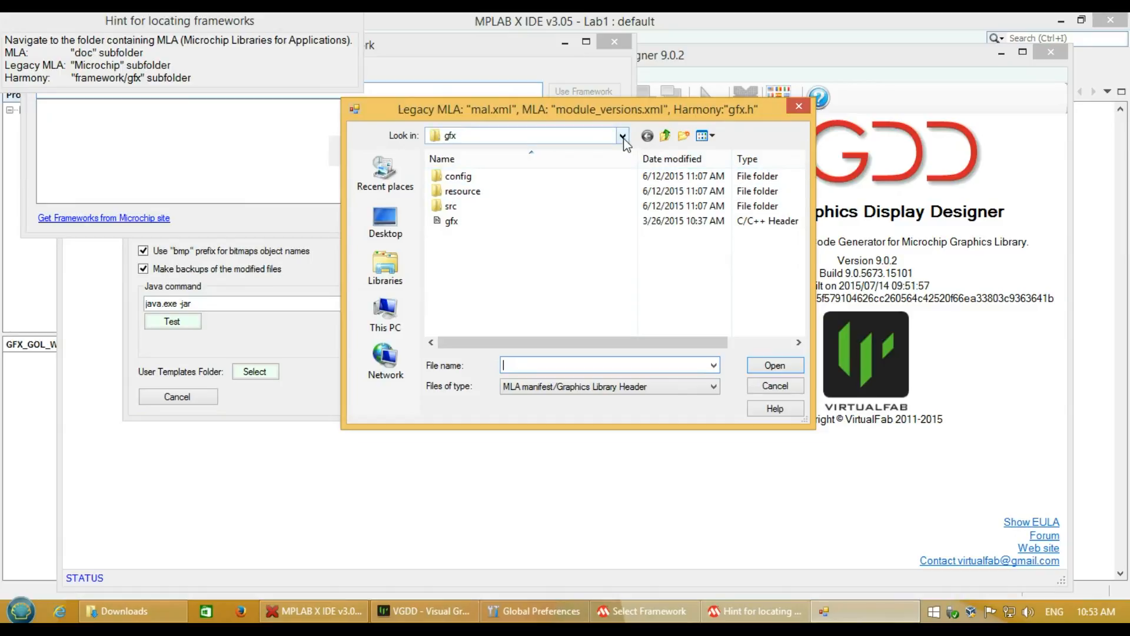
{"action": "left_click", "coordinate": [665, 136]}
{"action": "left_click", "coordinate": [666, 136]}
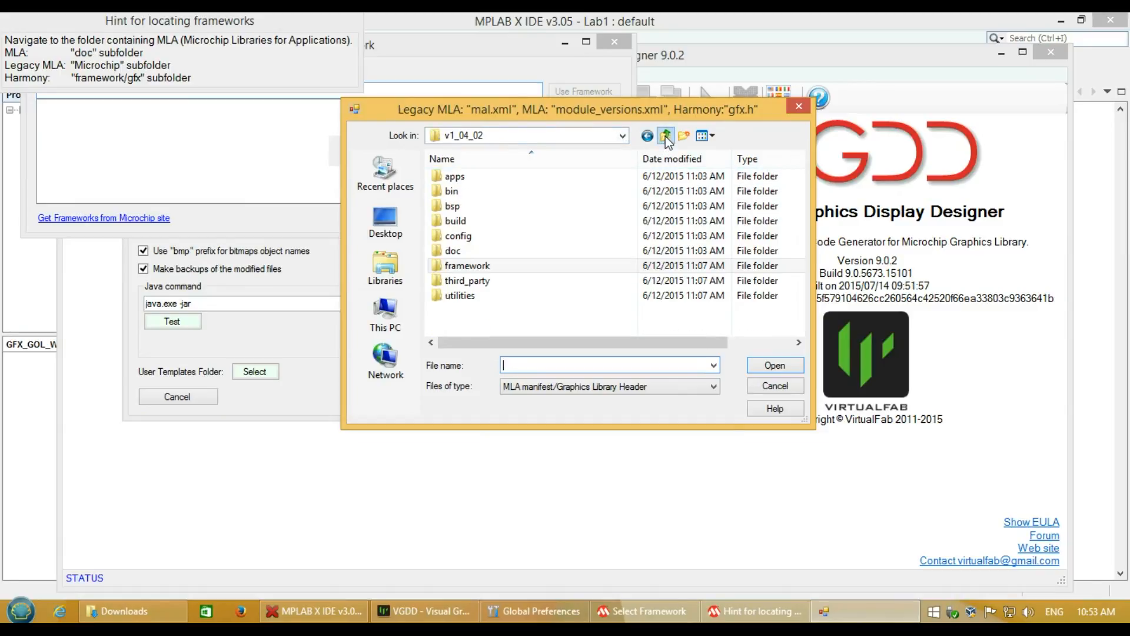
{"action": "left_click", "coordinate": [665, 136]}
{"action": "left_click", "coordinate": [665, 136]}
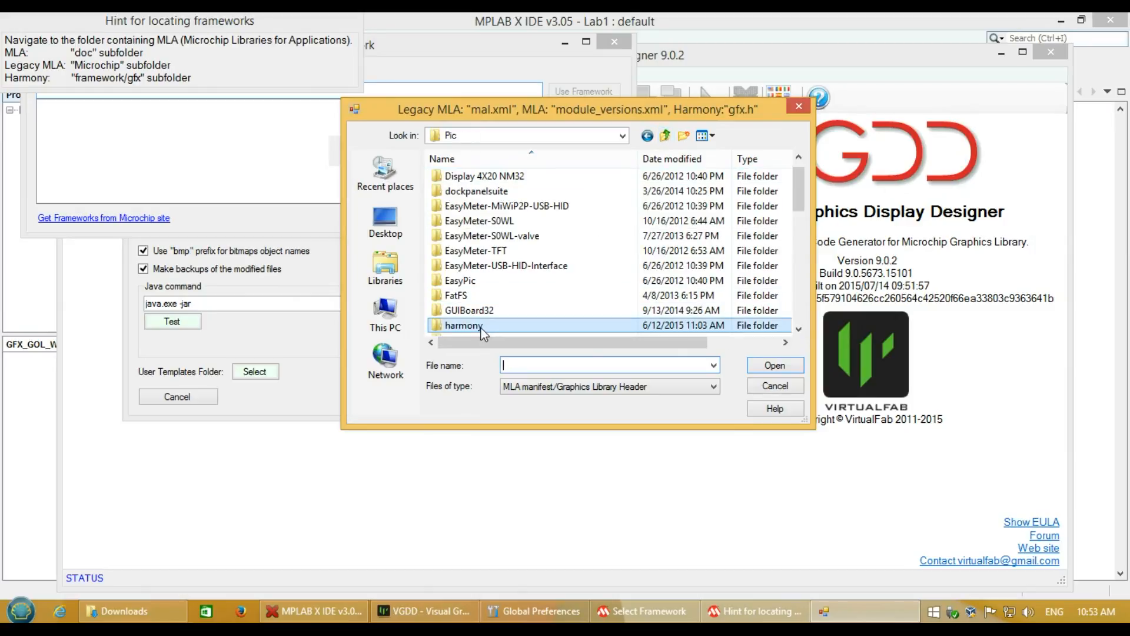
{"action": "scroll", "coordinate": [485, 321], "scroll_direction": "down", "scroll_amount": 4}
{"action": "scroll", "coordinate": [494, 312], "scroll_direction": "down", "scroll_amount": 2}
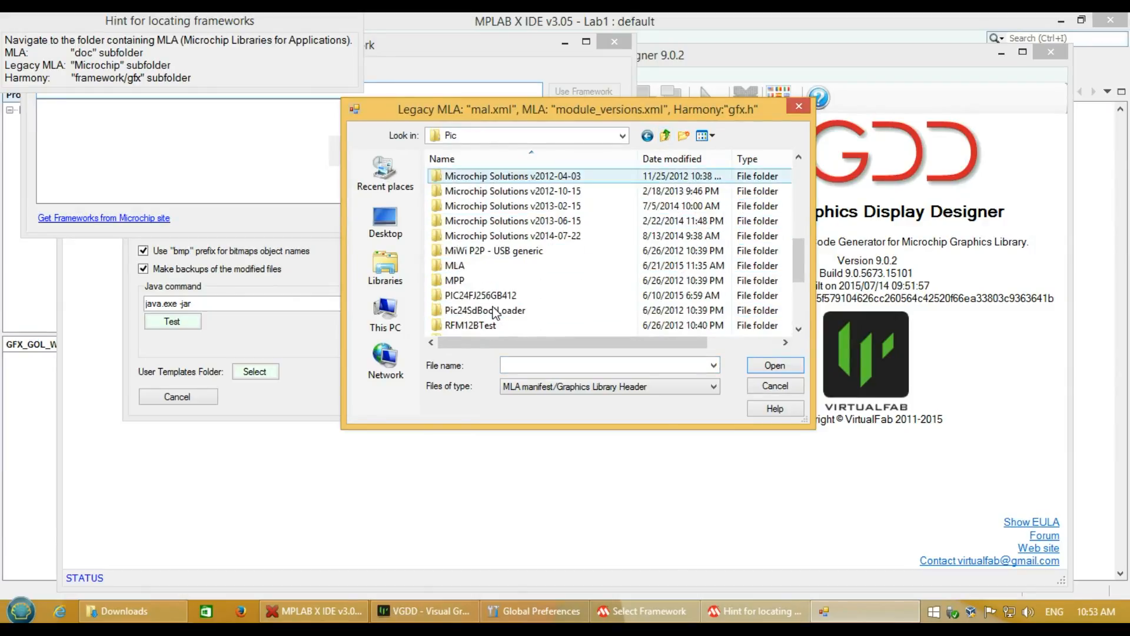
{"action": "double_click", "coordinate": [470, 275]}
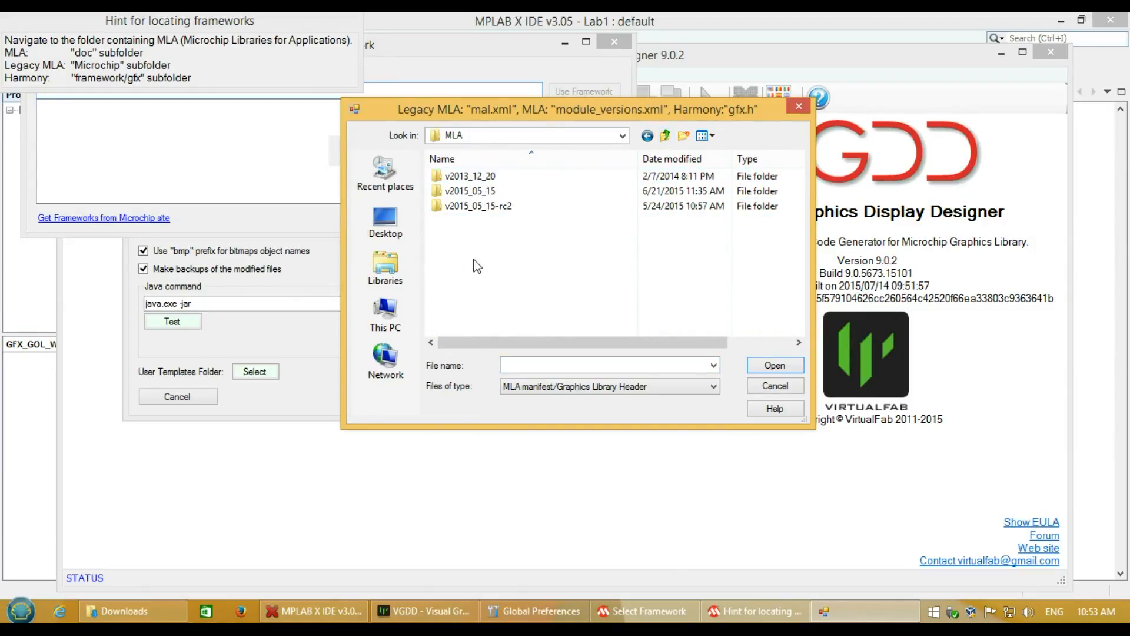
{"action": "double_click", "coordinate": [477, 192]}
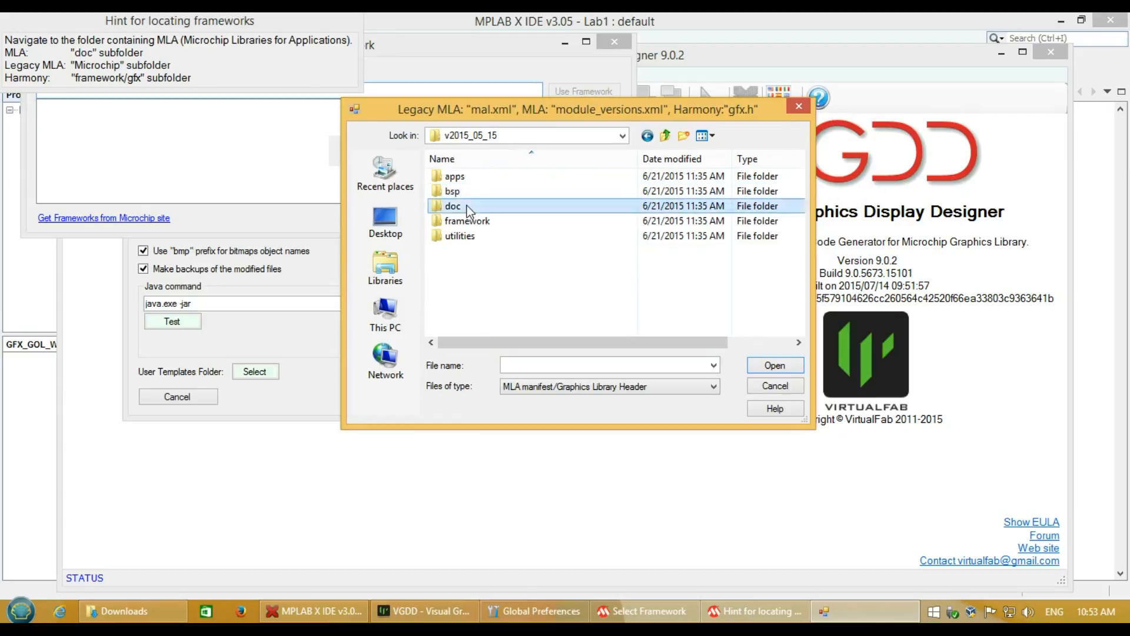
{"action": "double_click", "coordinate": [469, 206]}
{"action": "left_click", "coordinate": [462, 178]}
{"action": "double_click", "coordinate": [463, 177]}
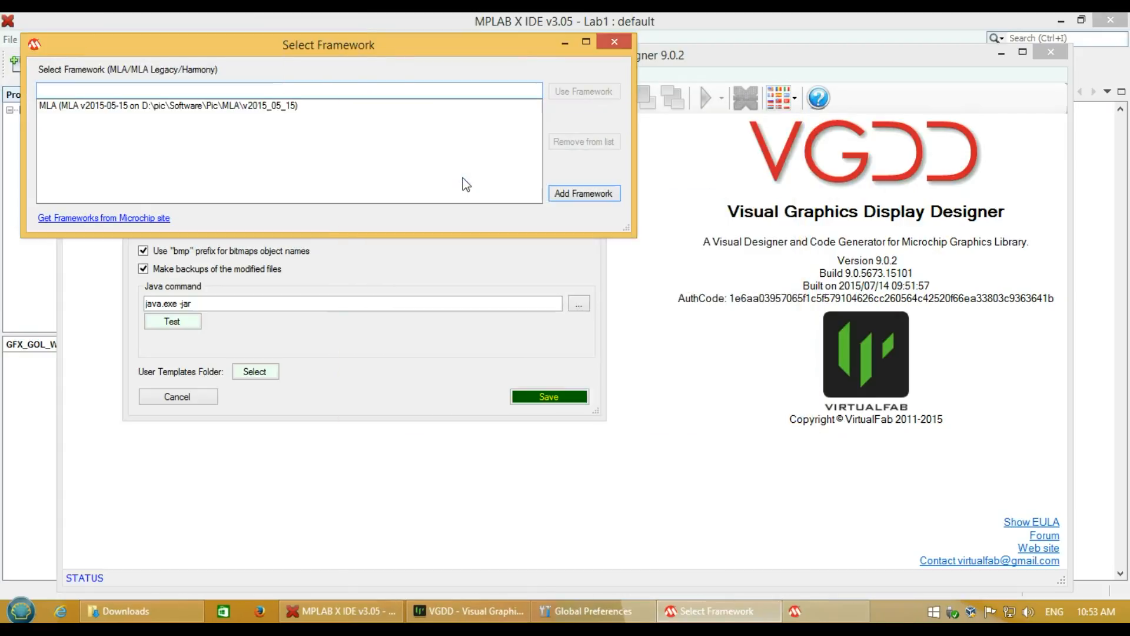
{"action": "left_click", "coordinate": [247, 105]}
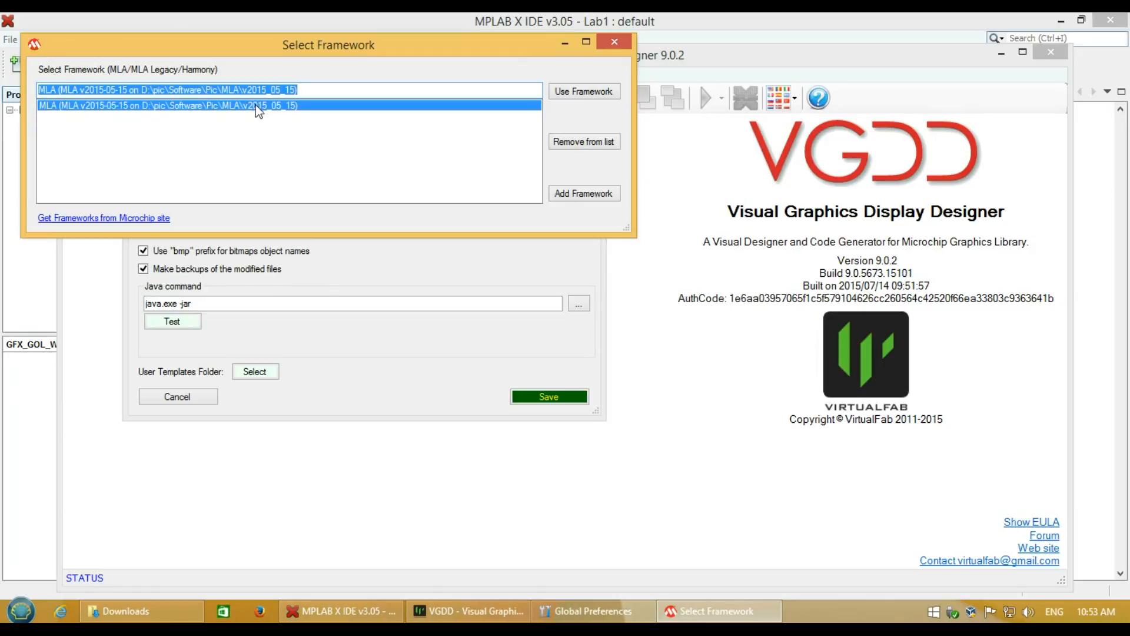
Add the legacy MLA framework using the mal XML file in the Microsoft-style path D:\pic\Software\Pic\Microchip Solutions v2013-06-15\Microchip
{"action": "left_click", "coordinate": [583, 195]}
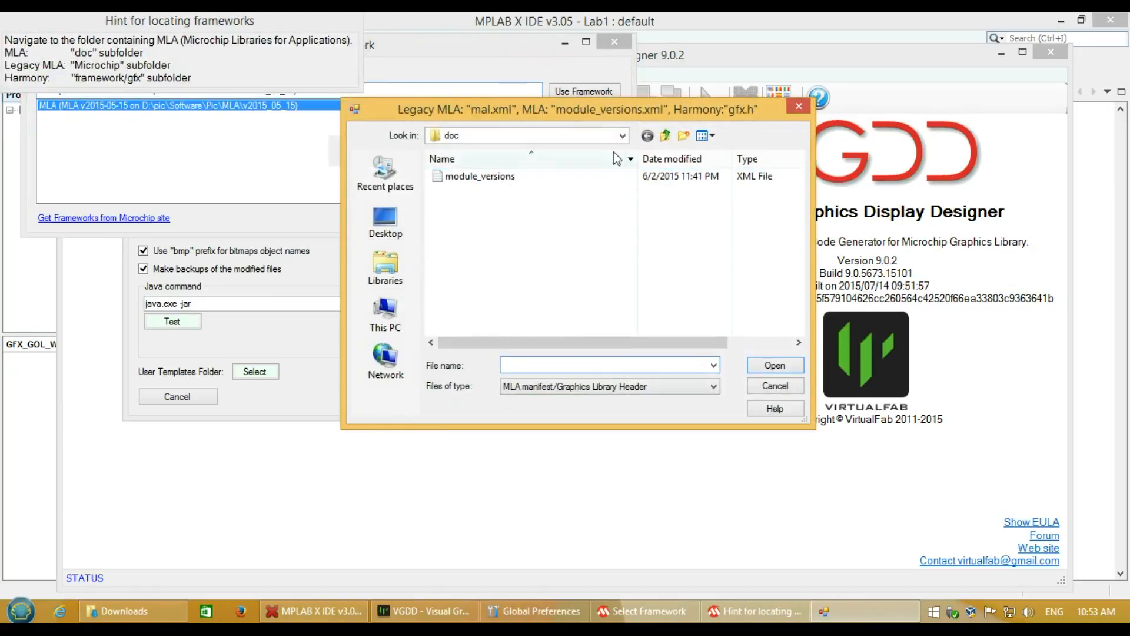
{"action": "left_click", "coordinate": [665, 137]}
{"action": "left_click", "coordinate": [666, 137]}
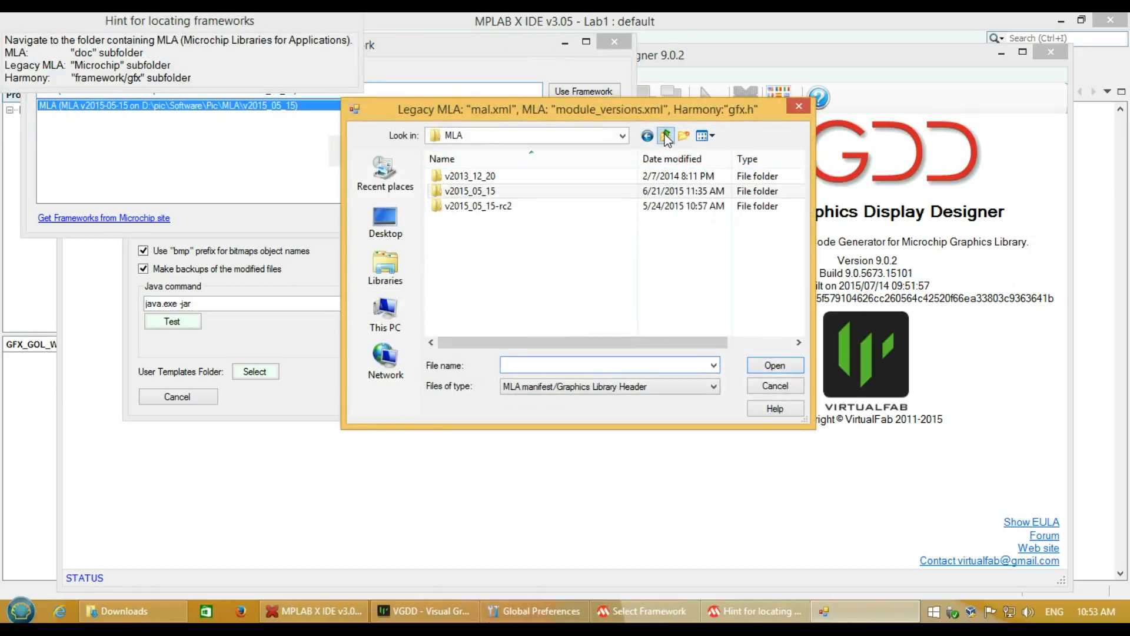
{"action": "left_click", "coordinate": [666, 137]}
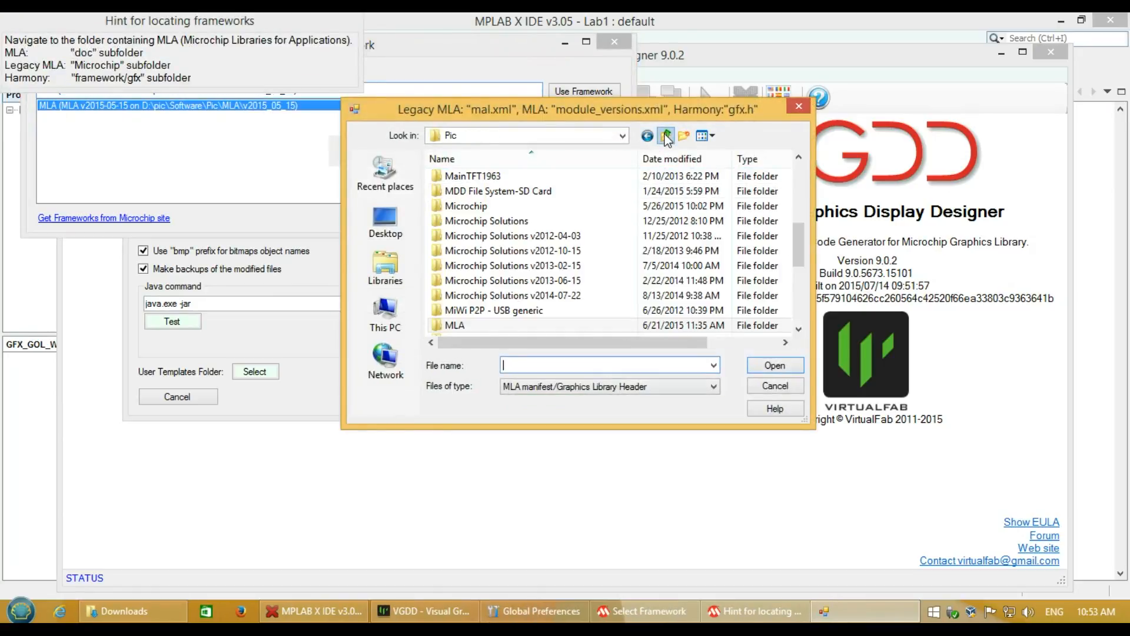
{"action": "double_click", "coordinate": [545, 281]}
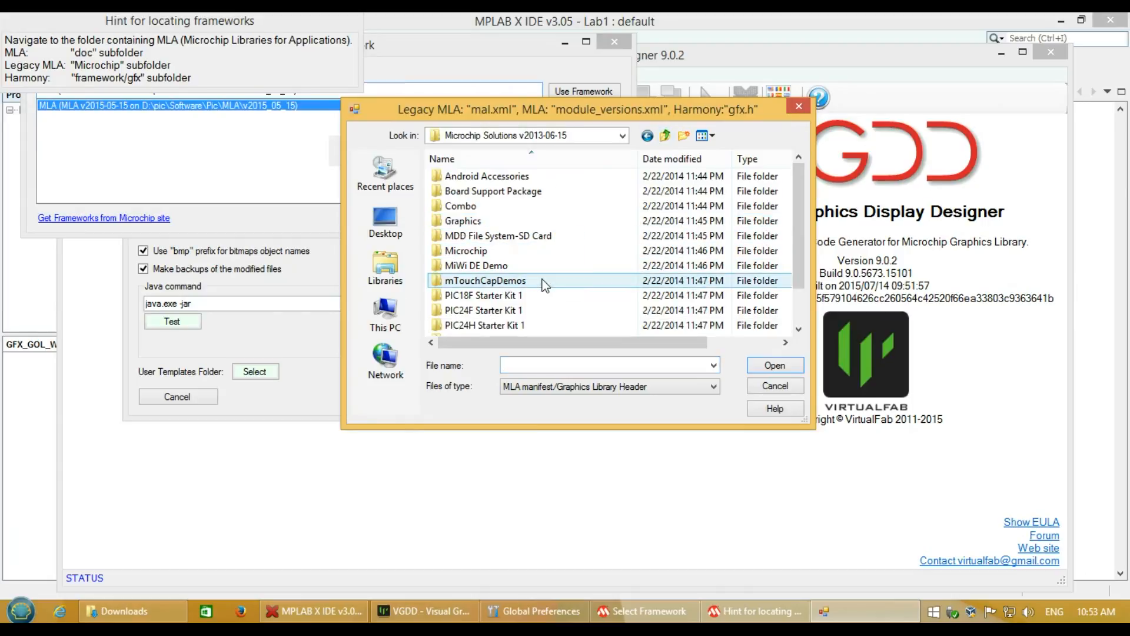
{"action": "double_click", "coordinate": [487, 251]}
{"action": "scroll", "coordinate": [487, 251], "scroll_direction": "down", "scroll_amount": 2}
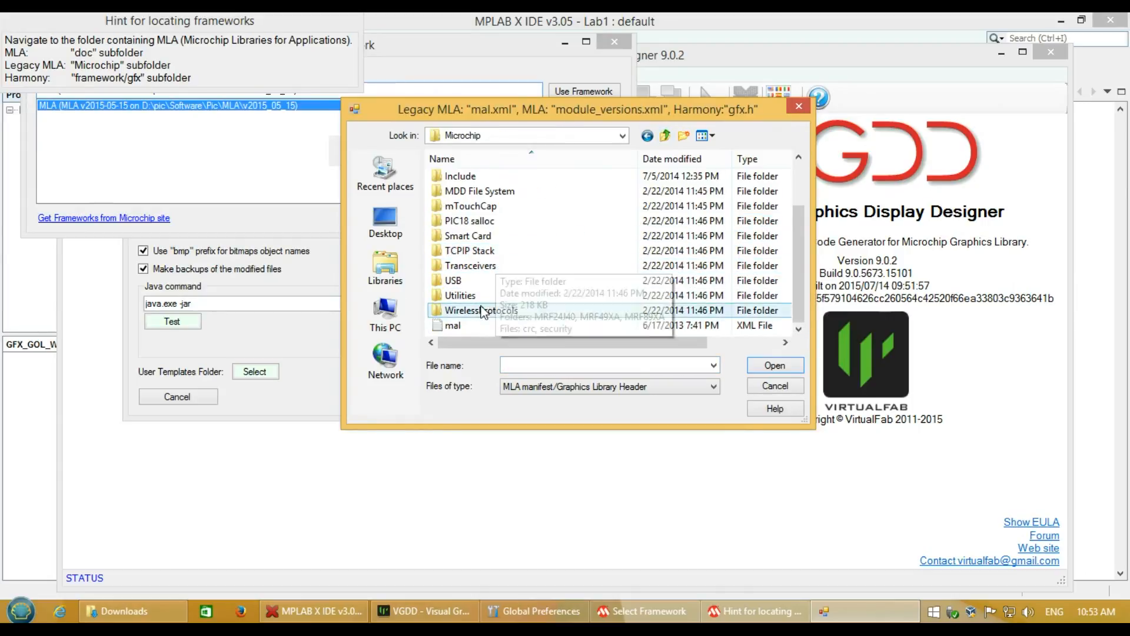
{"action": "double_click", "coordinate": [457, 325]}
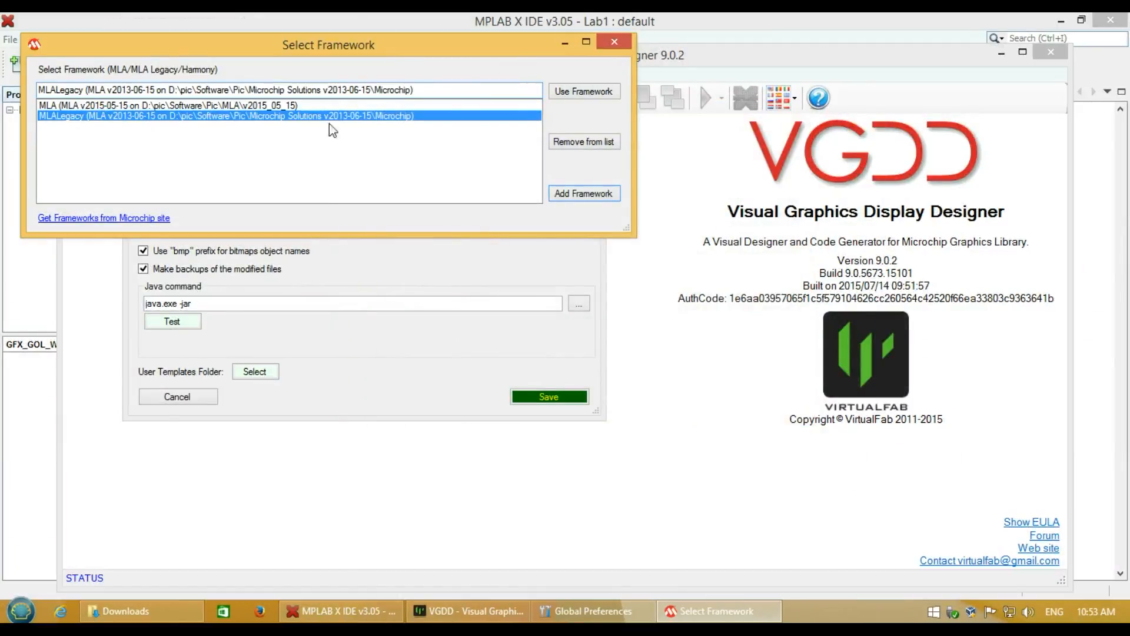
{"action": "left_click", "coordinate": [251, 116]}
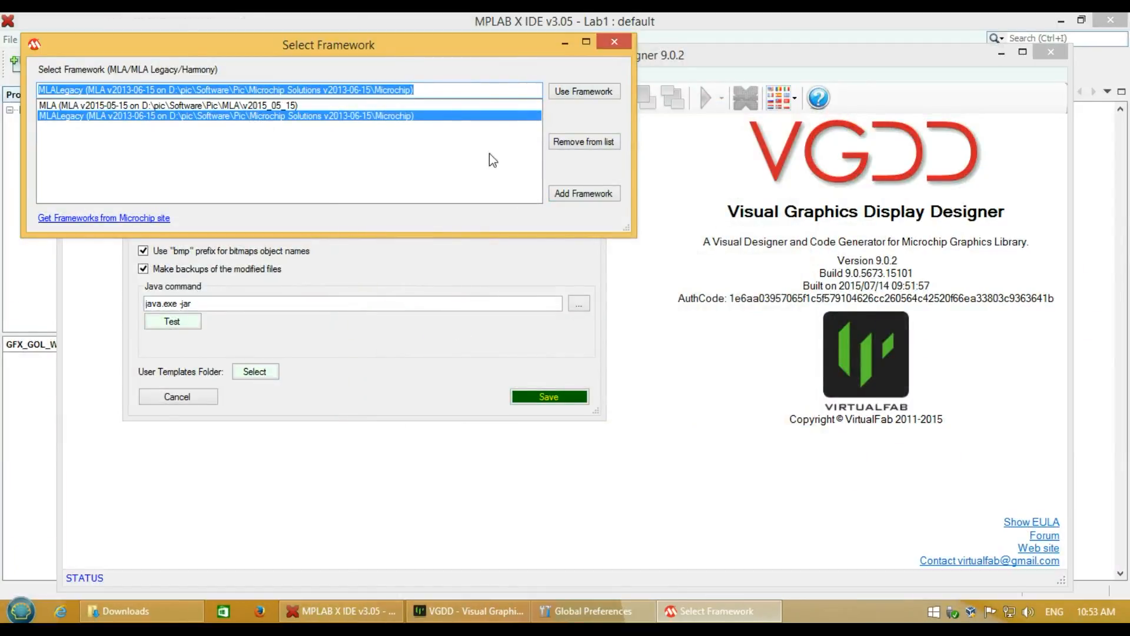
Add the Harmony framework using the gfx header file in D:\pic\Software\Pic\harmony\v1_04_02\framework\gfx
{"action": "left_click", "coordinate": [613, 189]}
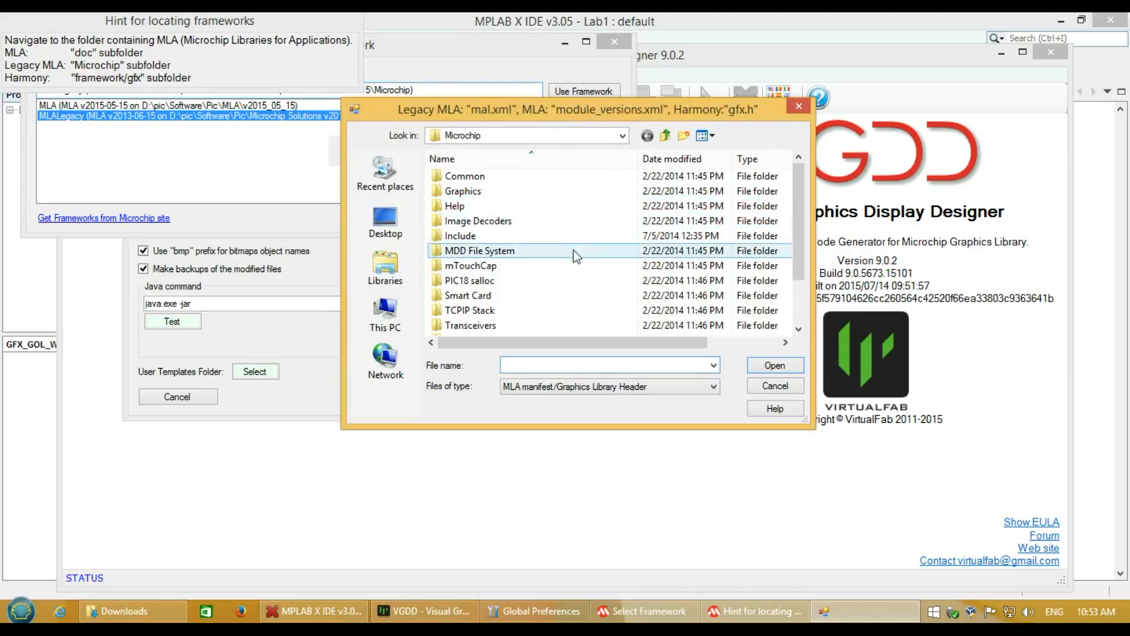
{"action": "left_click", "coordinate": [665, 136]}
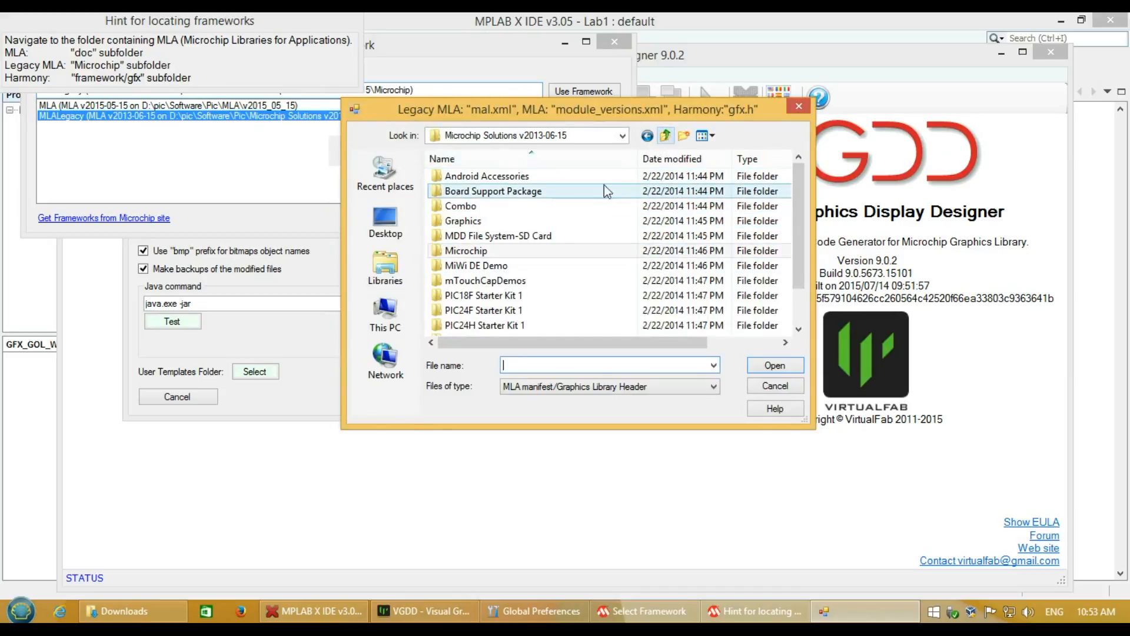
{"action": "left_click", "coordinate": [540, 226]}
{"action": "scroll", "coordinate": [549, 243], "scroll_direction": "down", "scroll_amount": 1}
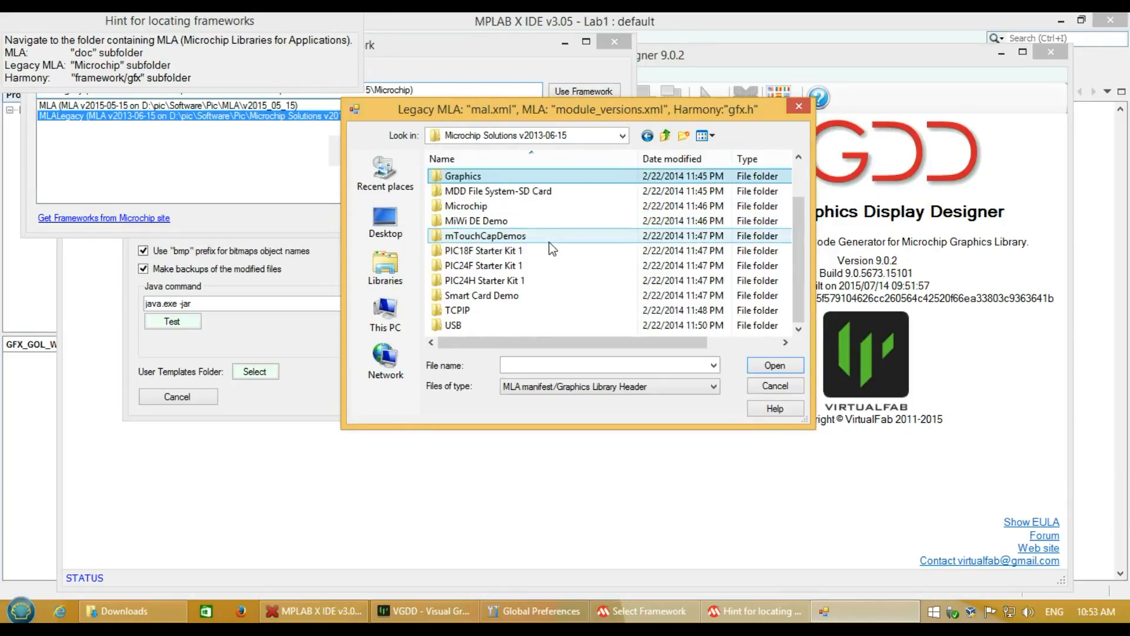
{"action": "scroll", "coordinate": [546, 240], "scroll_direction": "up", "scroll_amount": 1}
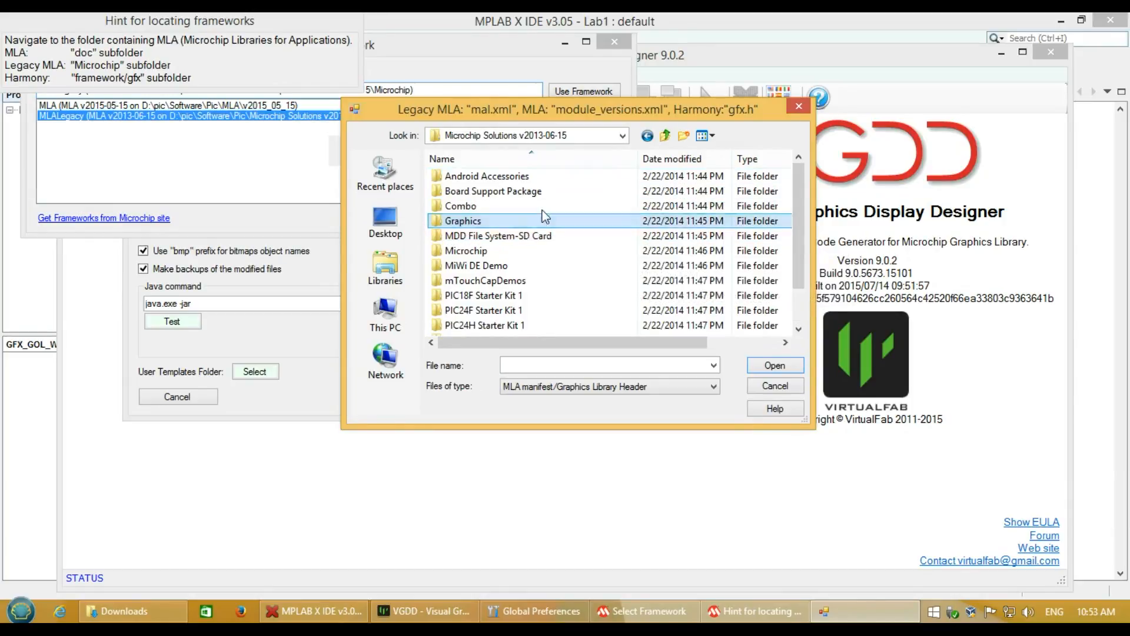
{"action": "left_click", "coordinate": [648, 136]}
{"action": "scroll", "coordinate": [498, 254], "scroll_direction": "up", "scroll_amount": 1}
{"action": "scroll", "coordinate": [498, 254], "scroll_direction": "up", "scroll_amount": 3}
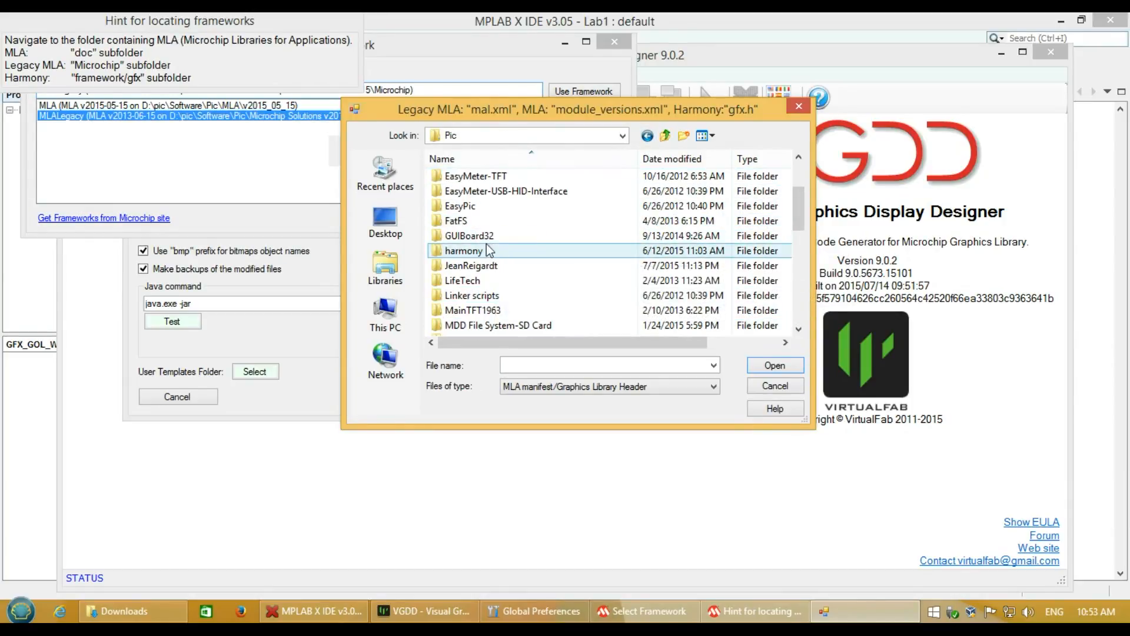
{"action": "double_click", "coordinate": [482, 251]}
{"action": "double_click", "coordinate": [479, 235]}
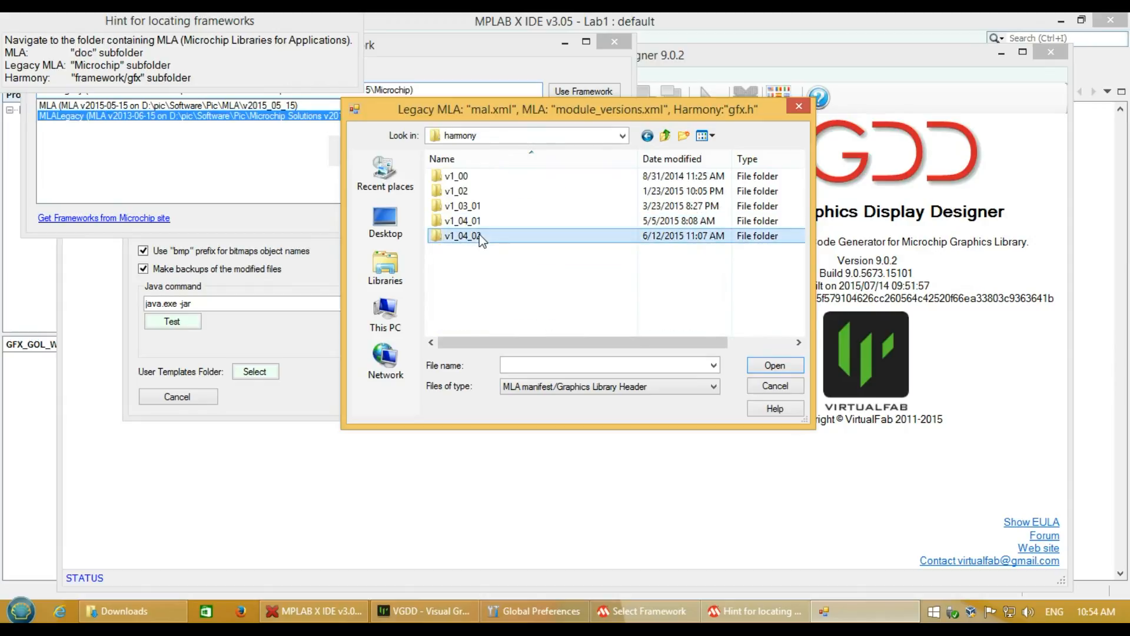
{"action": "double_click", "coordinate": [472, 267]}
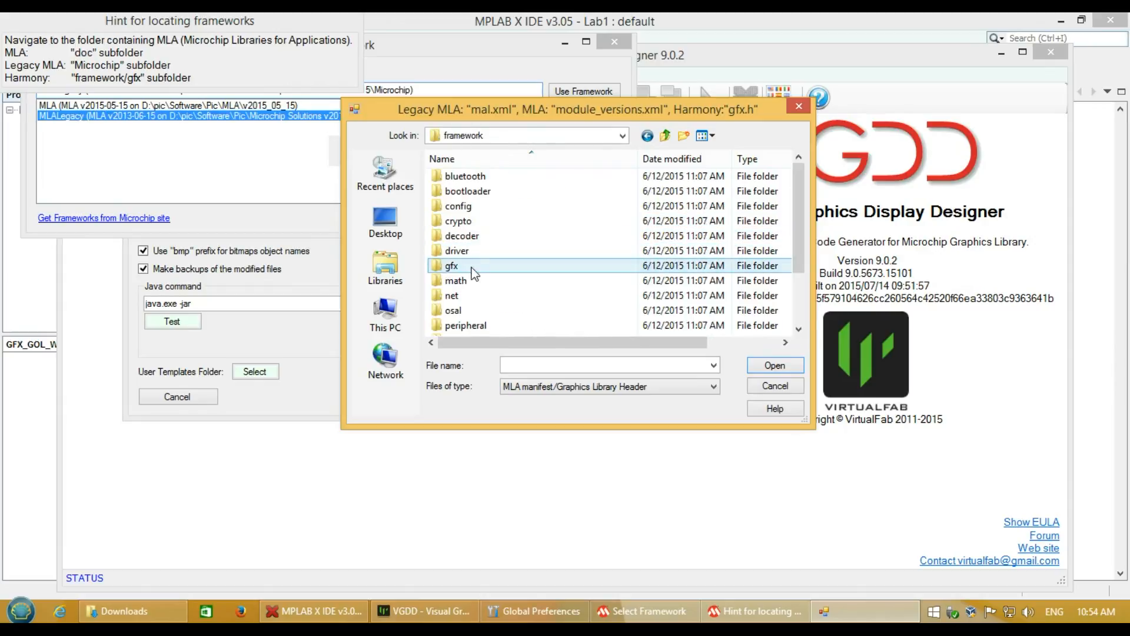
{"action": "double_click", "coordinate": [455, 266]}
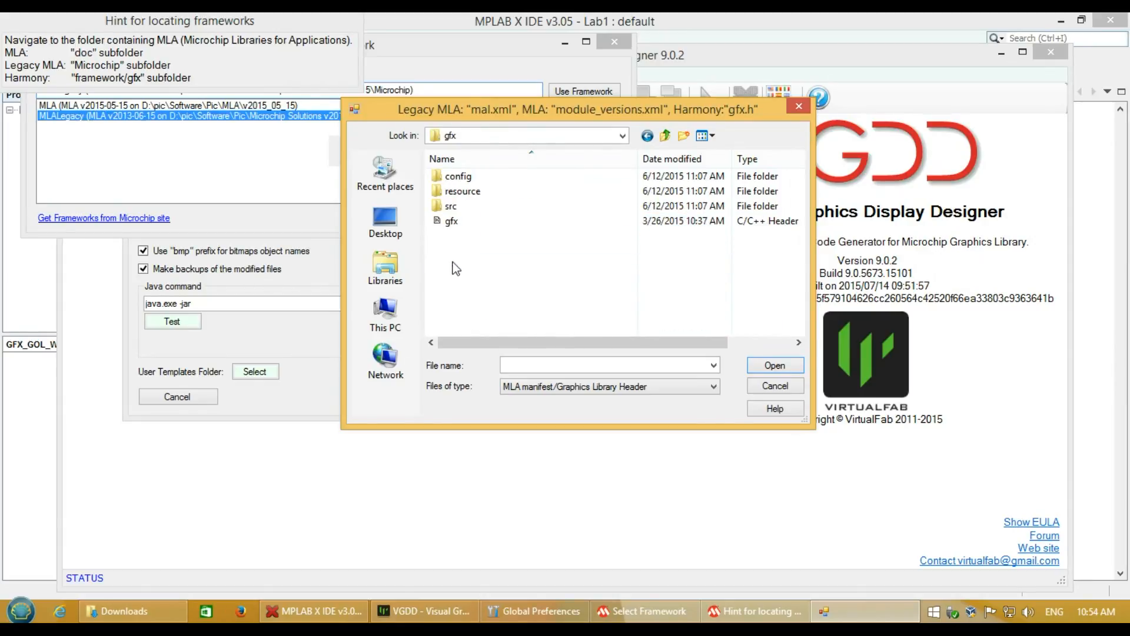
{"action": "double_click", "coordinate": [450, 221]}
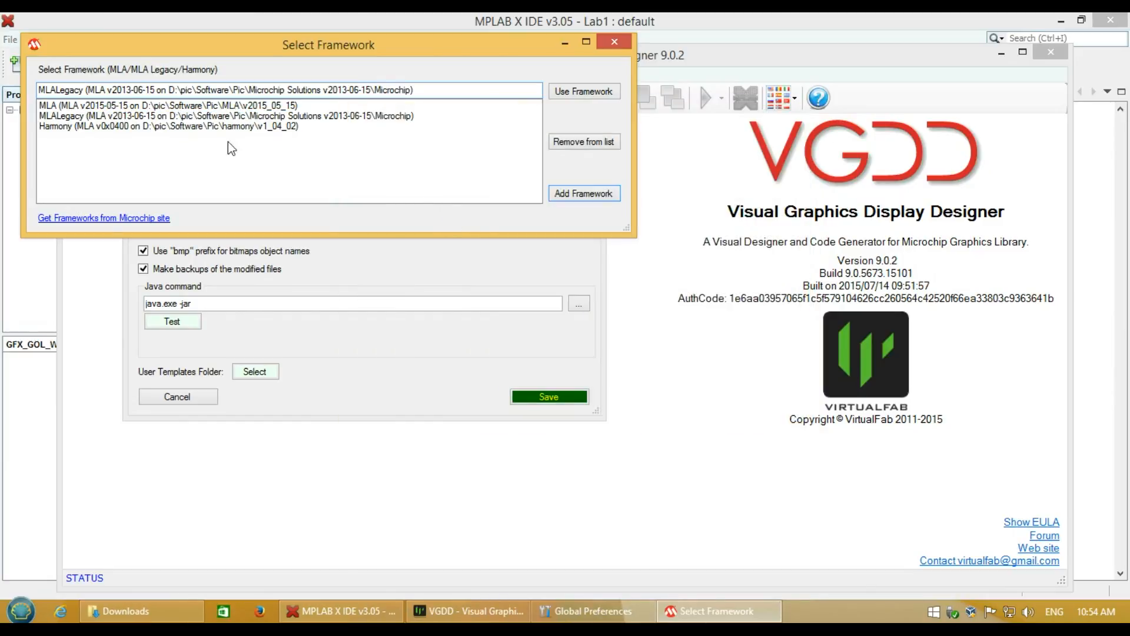
{"action": "left_click", "coordinate": [224, 127]}
Use MLA v2015-05-15 as the default framework, then test the Java command and save the Global Preferences
{"action": "left_click", "coordinate": [260, 104]}
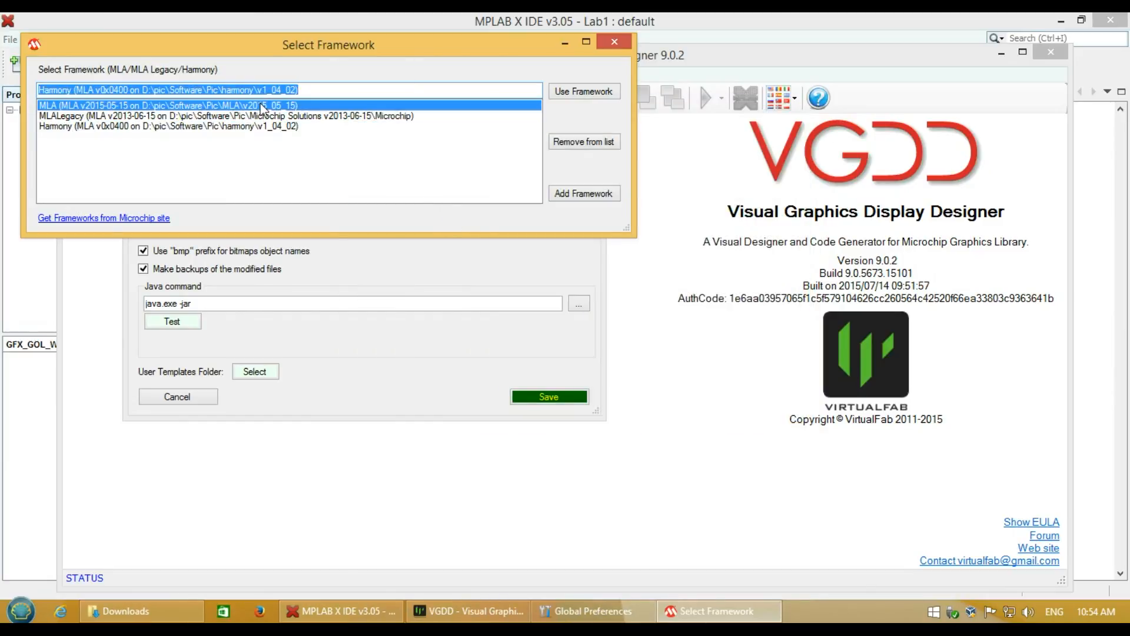
{"action": "left_click", "coordinate": [590, 91]}
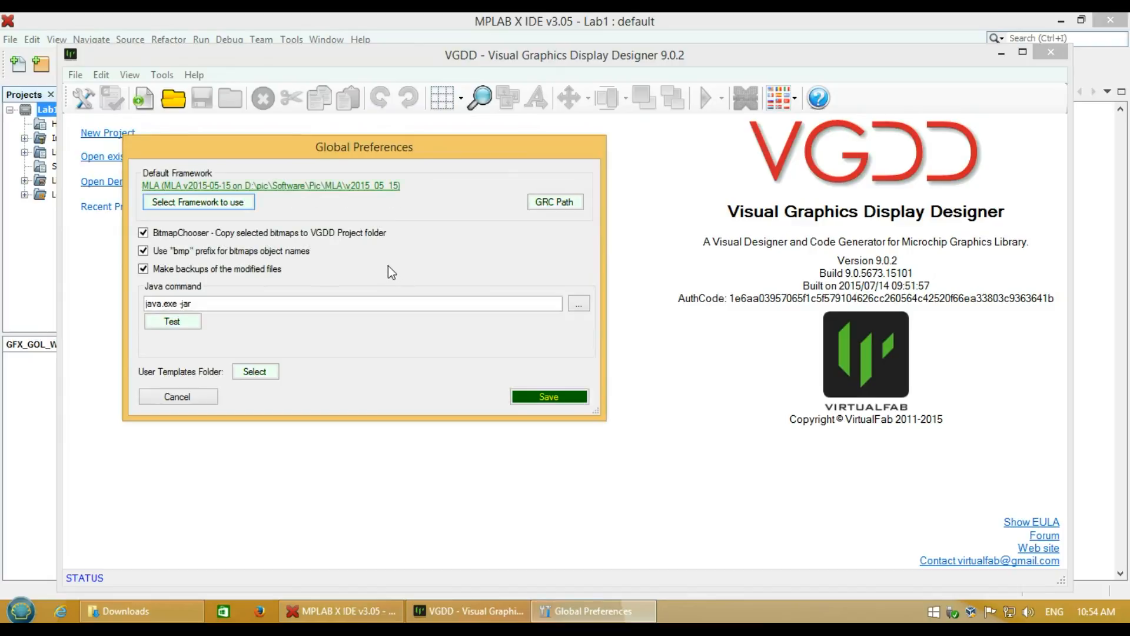
{"action": "left_click", "coordinate": [171, 322]}
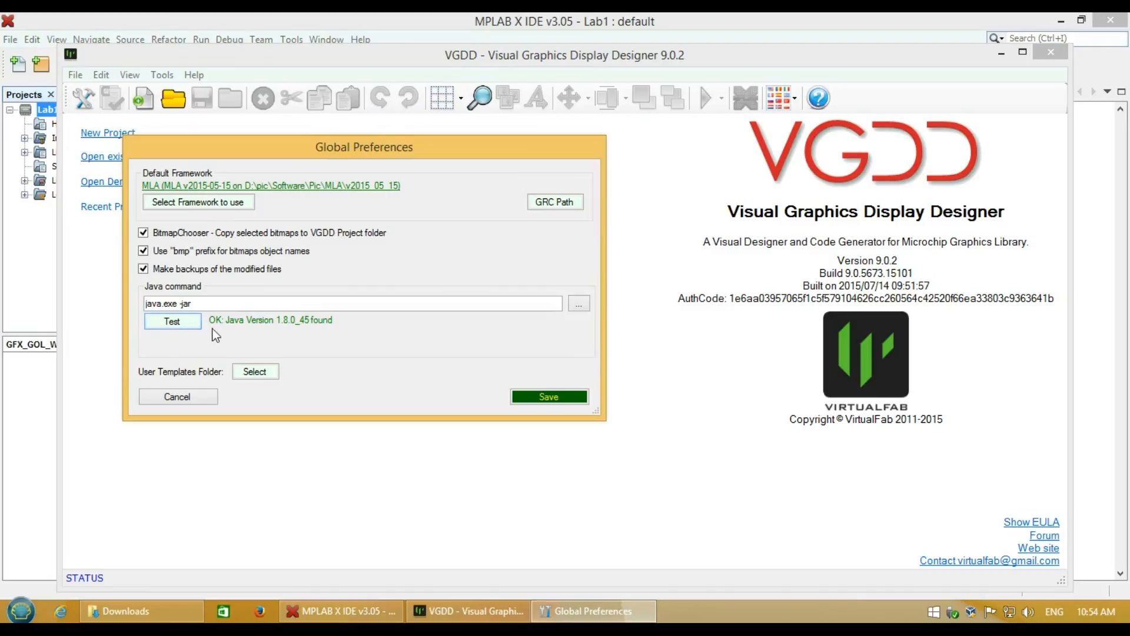
{"action": "left_click", "coordinate": [531, 401]}
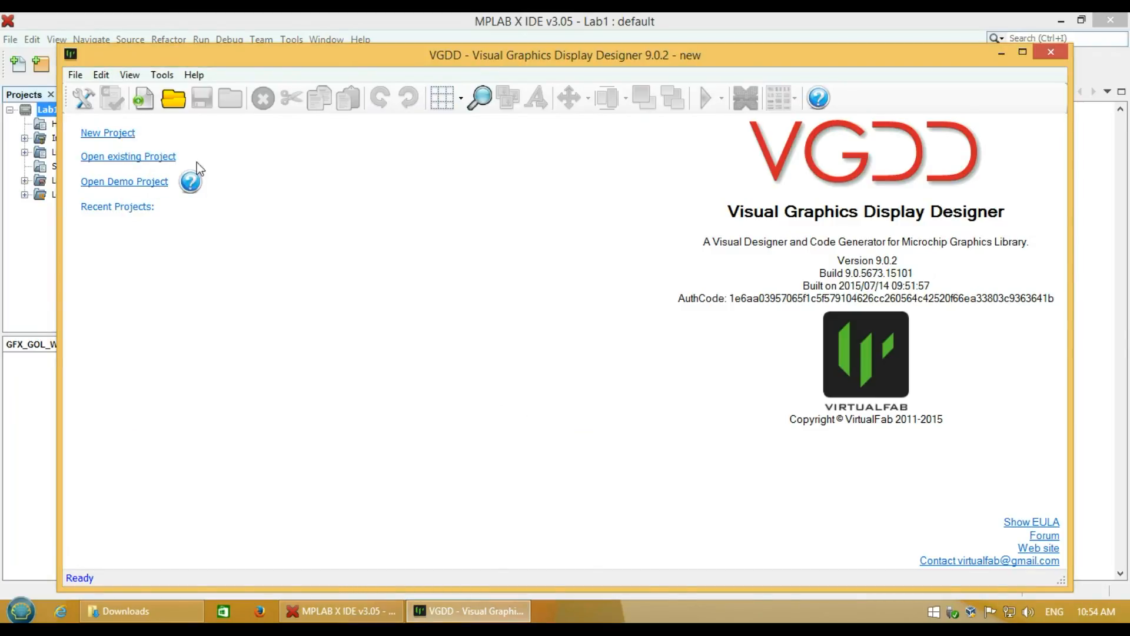
Create a new project with the WQVGA2 (480x272) default screen size and the existing compiler and colour settings
{"action": "double_click", "coordinate": [178, 55]}
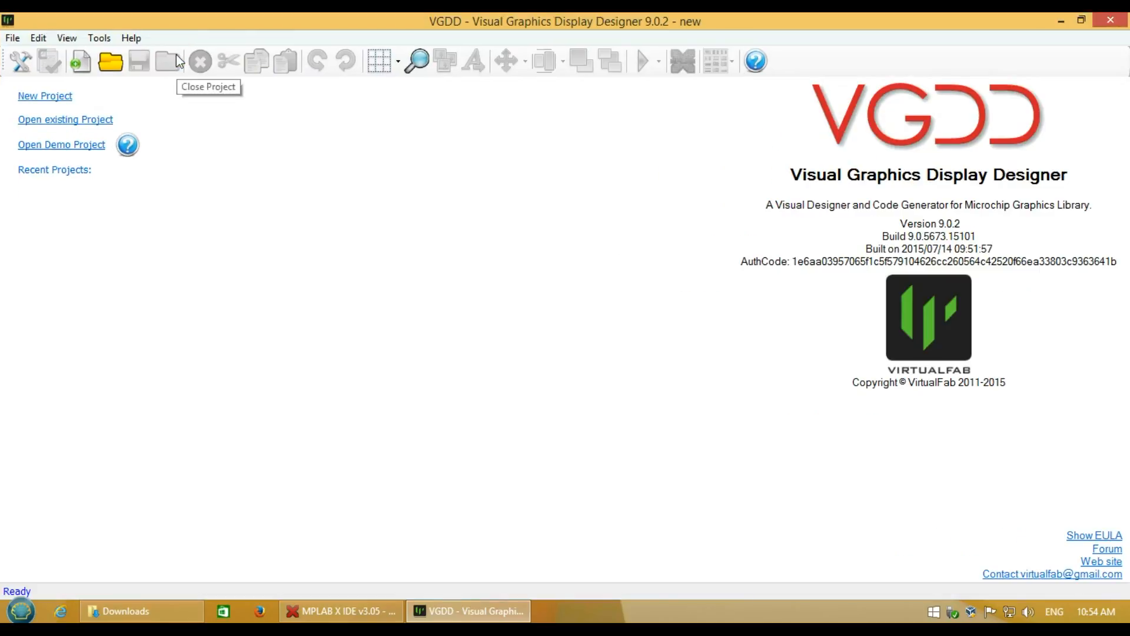
{"action": "left_click", "coordinate": [63, 98]}
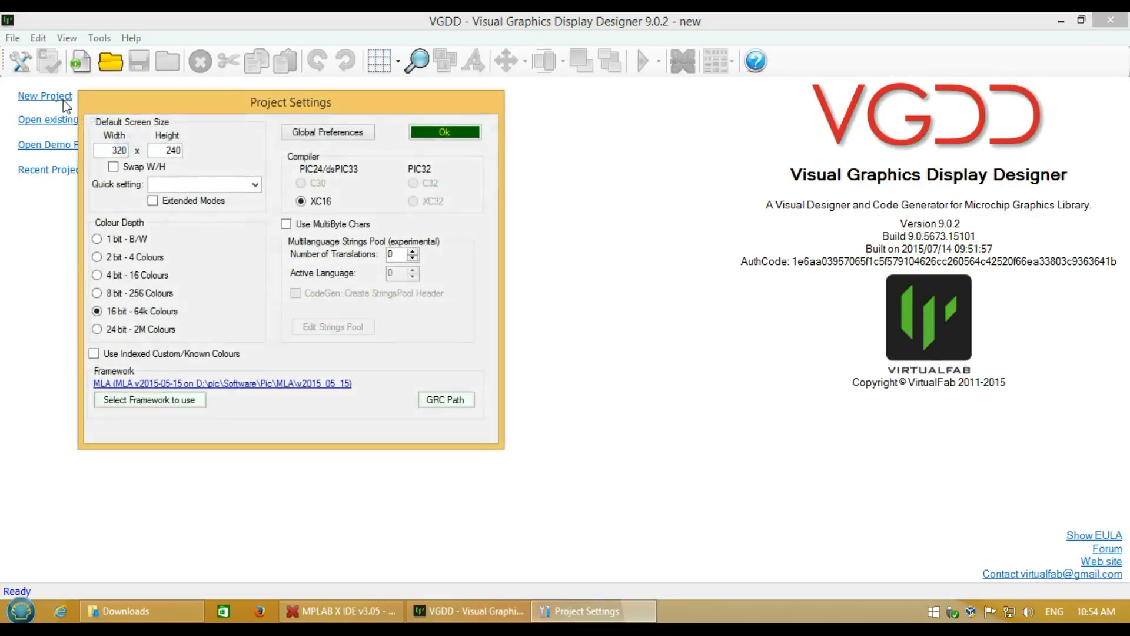
{"action": "left_click", "coordinate": [259, 187]}
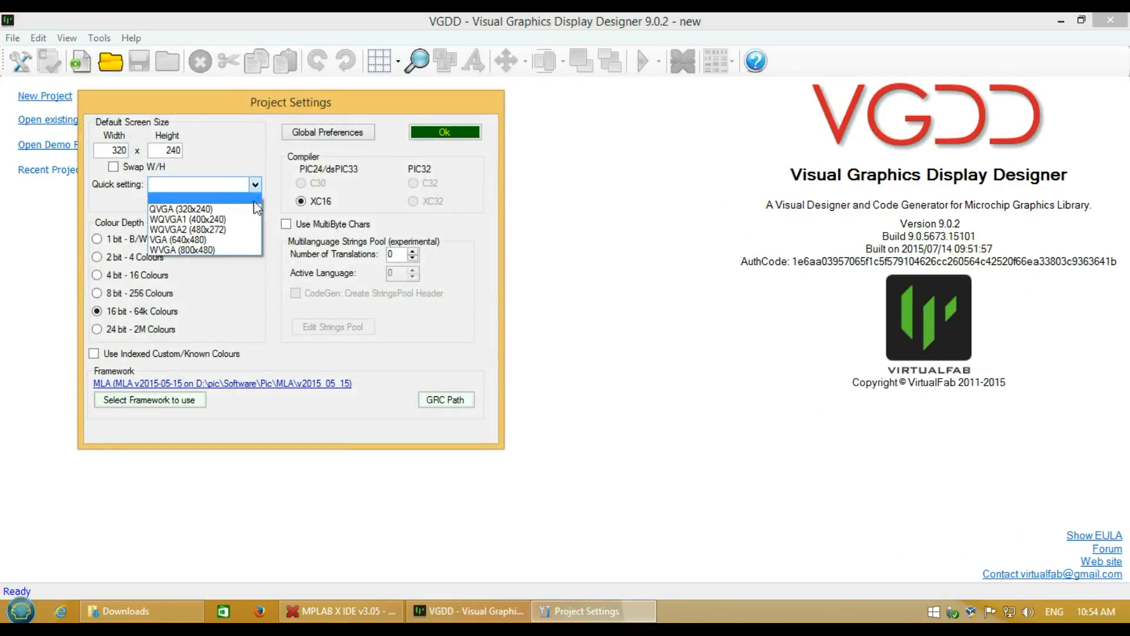
{"action": "left_click", "coordinate": [239, 229]}
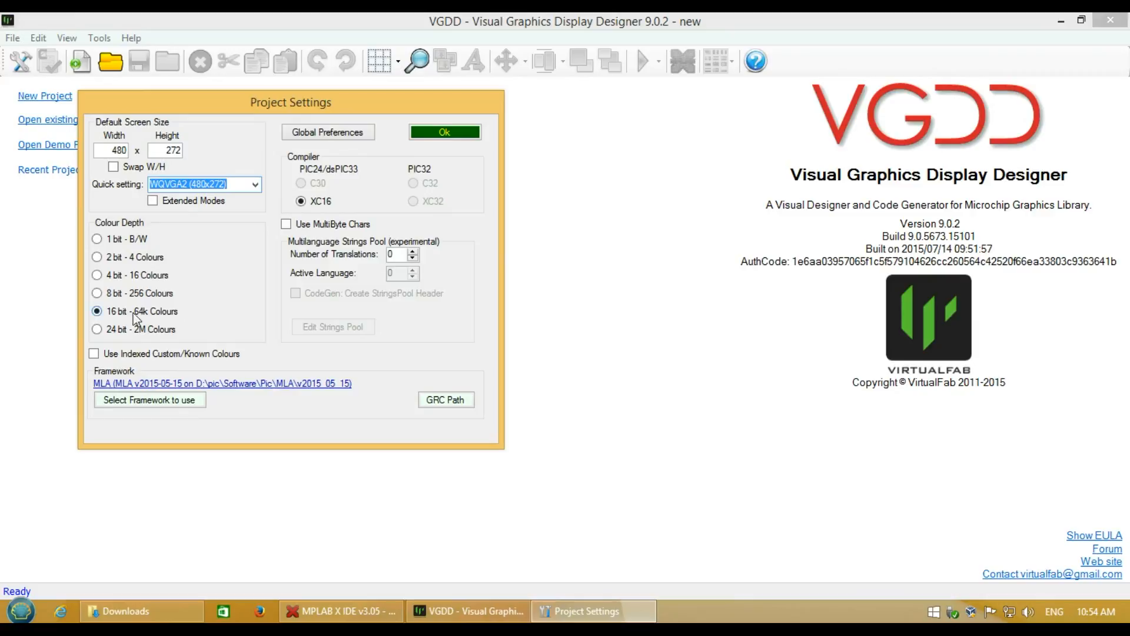
{"action": "left_click", "coordinate": [445, 133]}
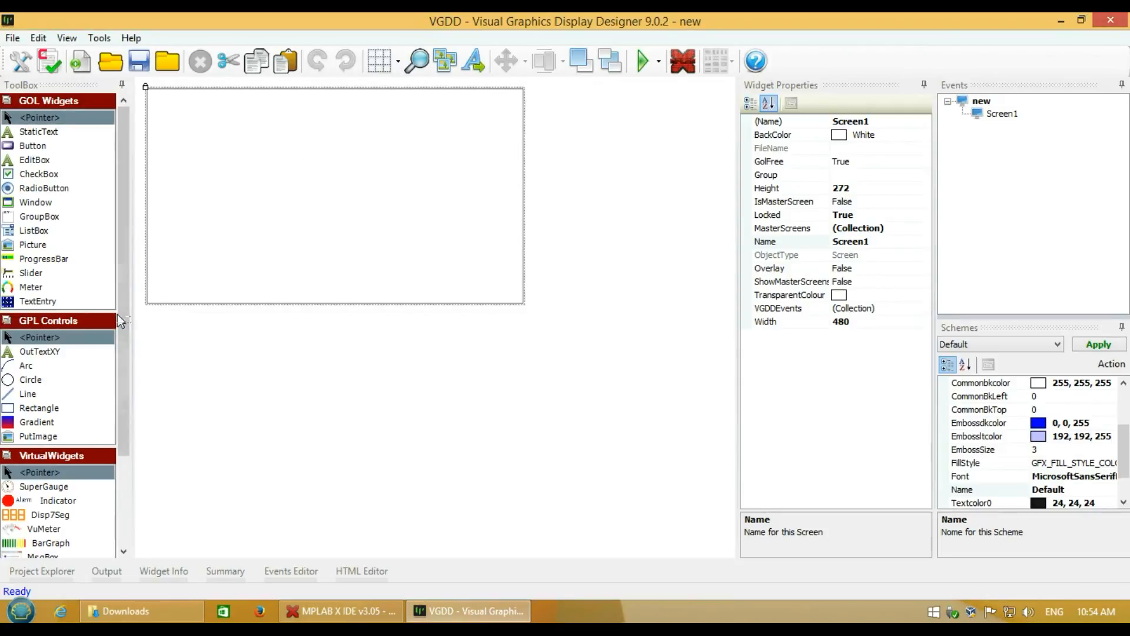
Add a filled Rectangle about 479 by 29 pixels along the screen's top edge and colour it light grey 224, 224, 224
{"action": "double_click", "coordinate": [54, 409]}
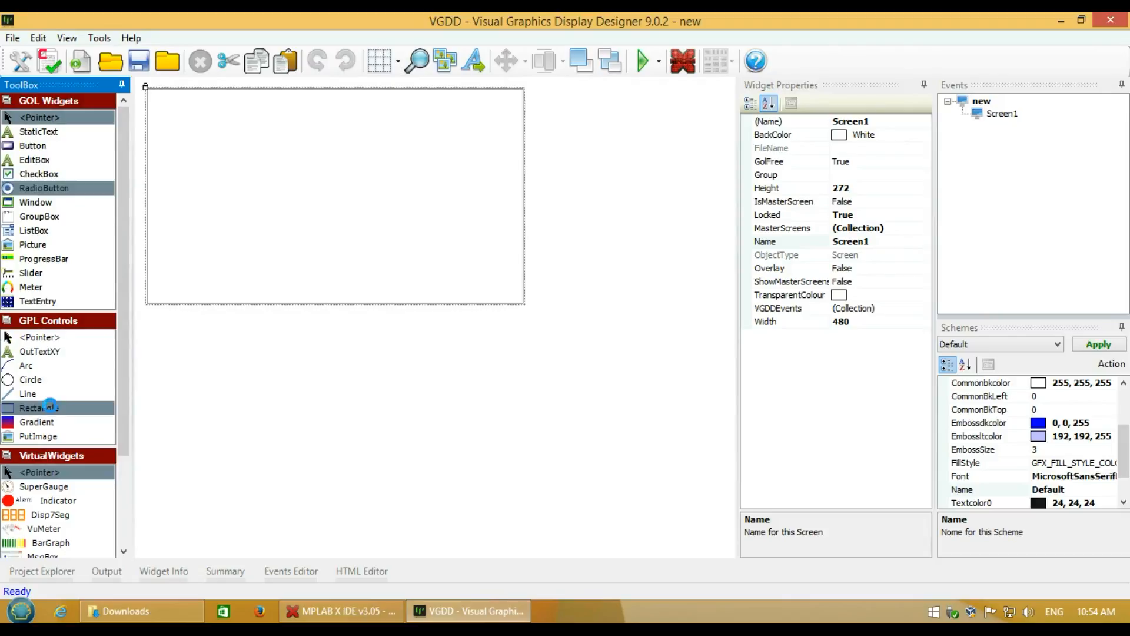
{"action": "left_click_drag", "start_coordinate": [305, 169], "coordinate": [520, 109]}
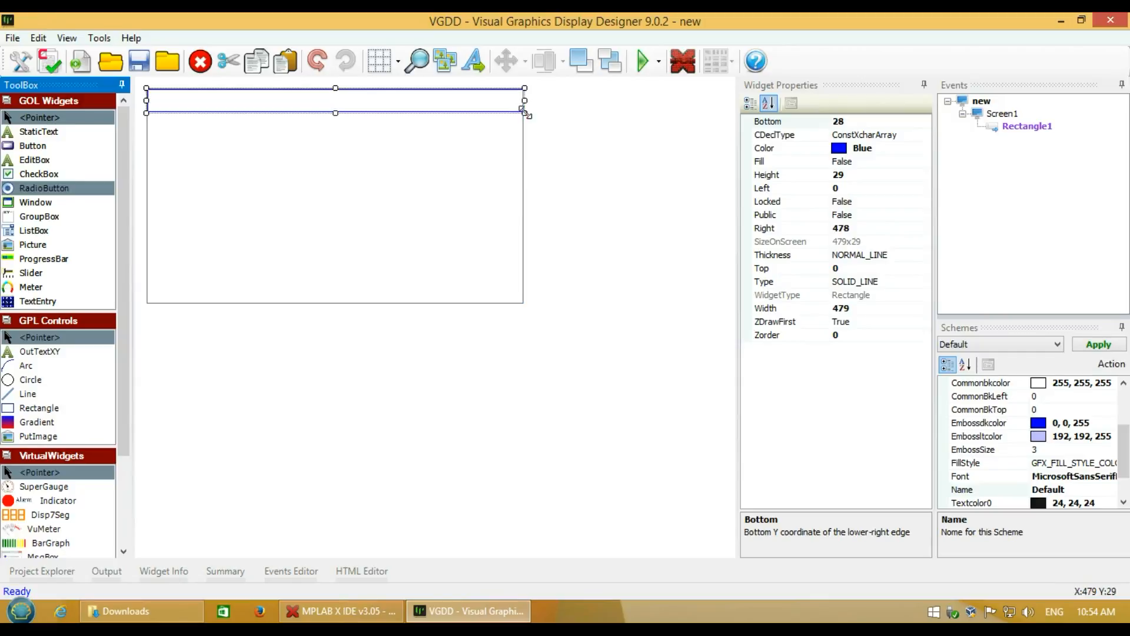
{"action": "double_click", "coordinate": [870, 162]}
{"action": "left_click", "coordinate": [878, 151]}
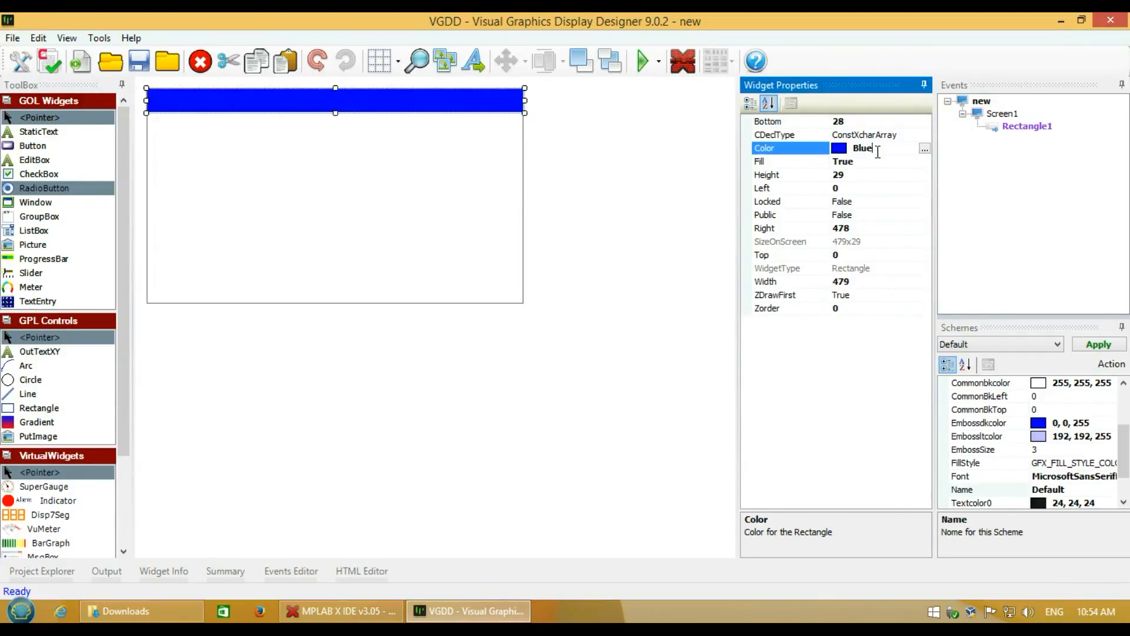
{"action": "left_click", "coordinate": [925, 150]}
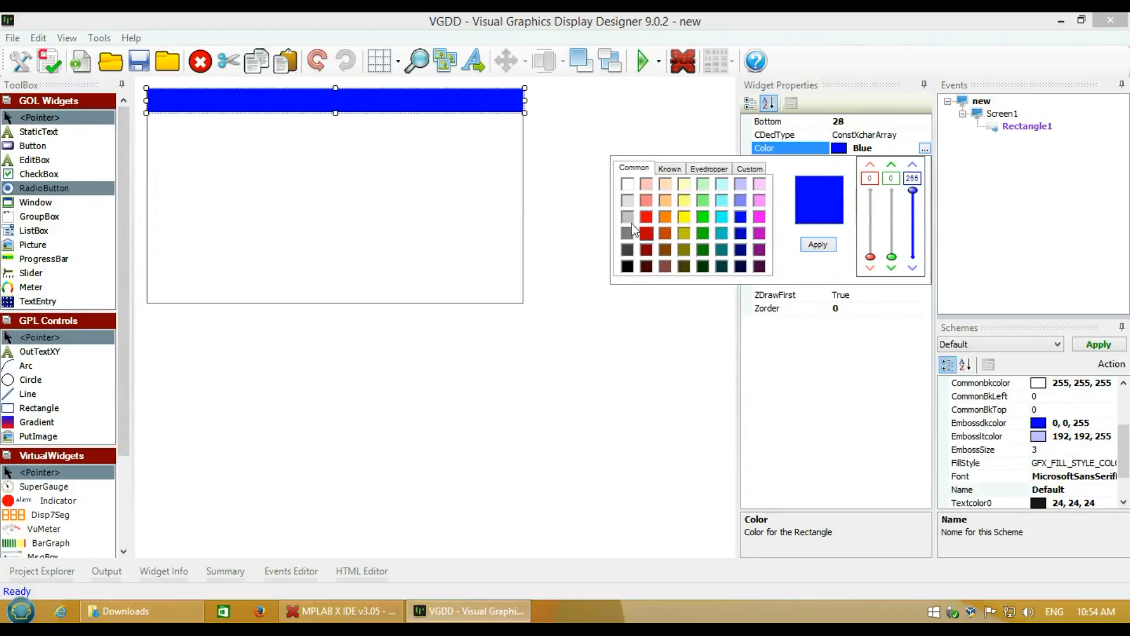
{"action": "left_click", "coordinate": [629, 203]}
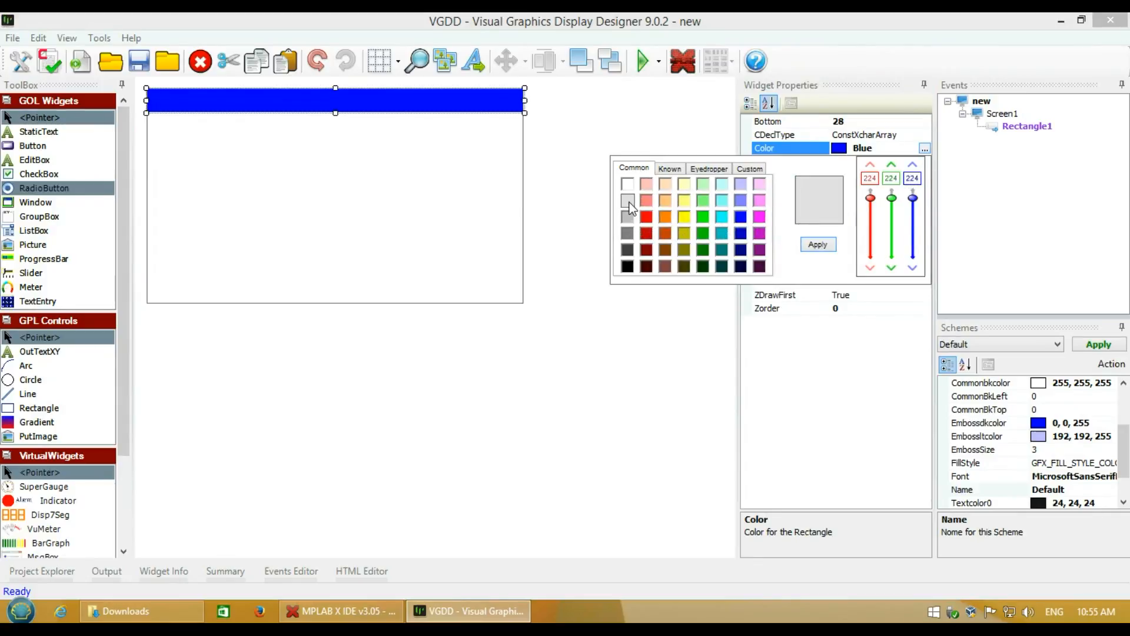
{"action": "left_click", "coordinate": [811, 246]}
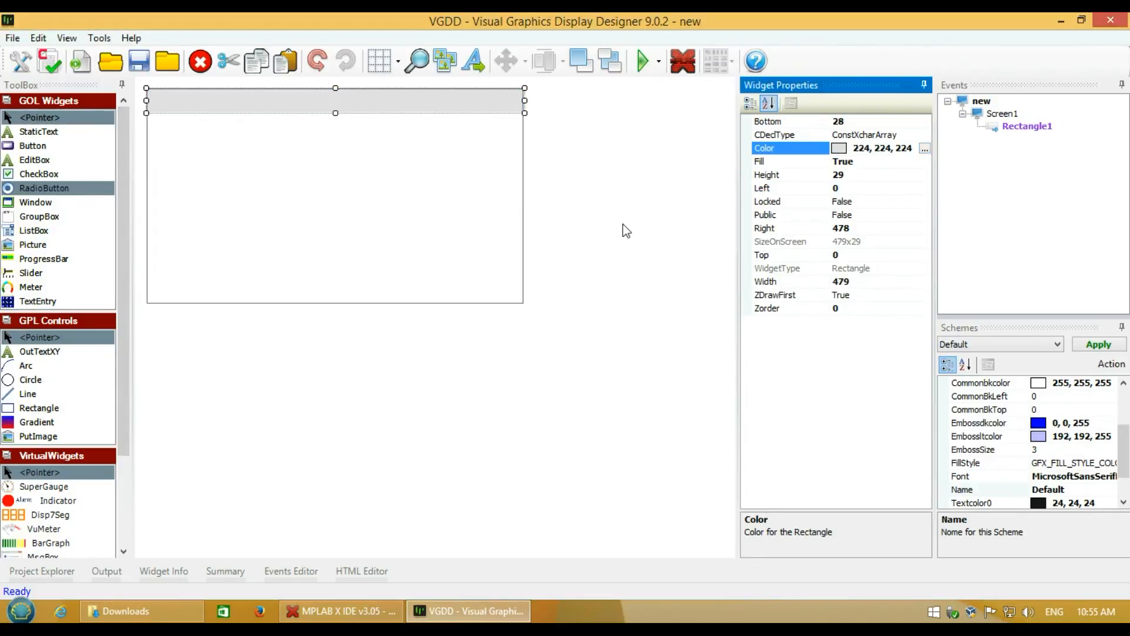
Duplicate the grey top bar and place the copy along the screen's bottom edge
{"action": "left_click", "coordinate": [304, 101]}
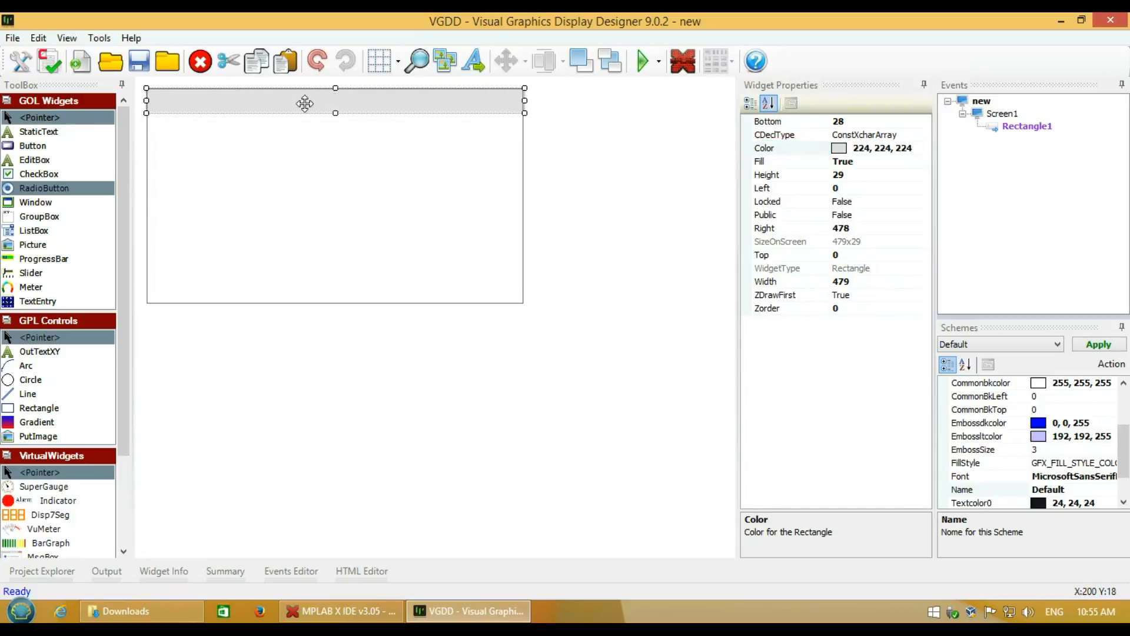
{"action": "key", "text": "ctrl+c"}
{"action": "key", "text": "ctrl+v"}
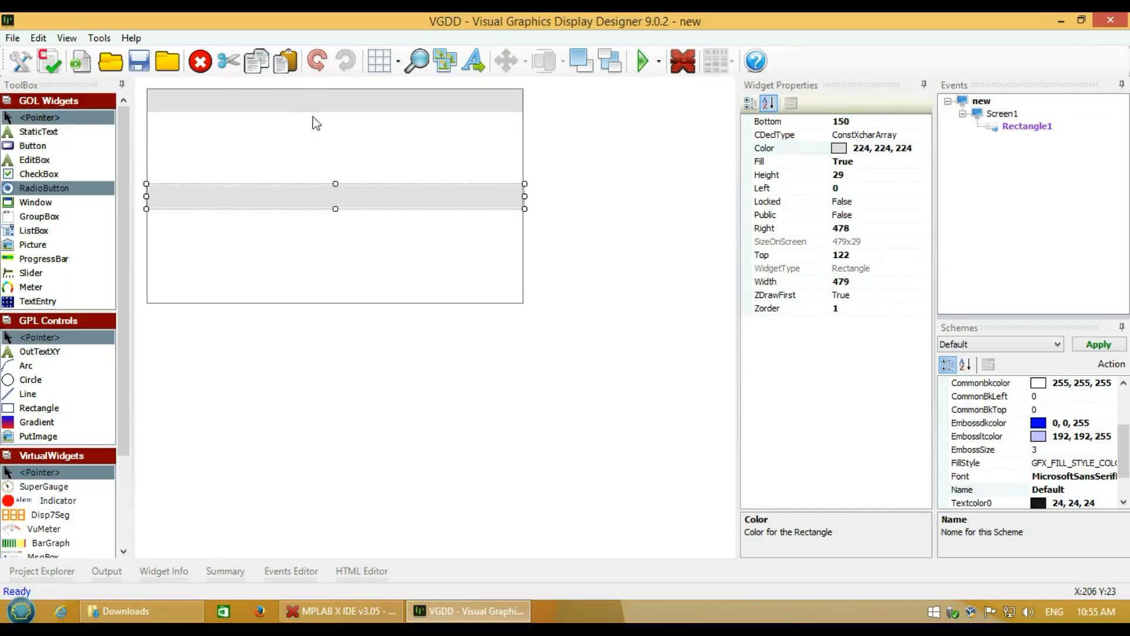
{"action": "left_click_drag", "start_coordinate": [334, 200], "coordinate": [333, 297]}
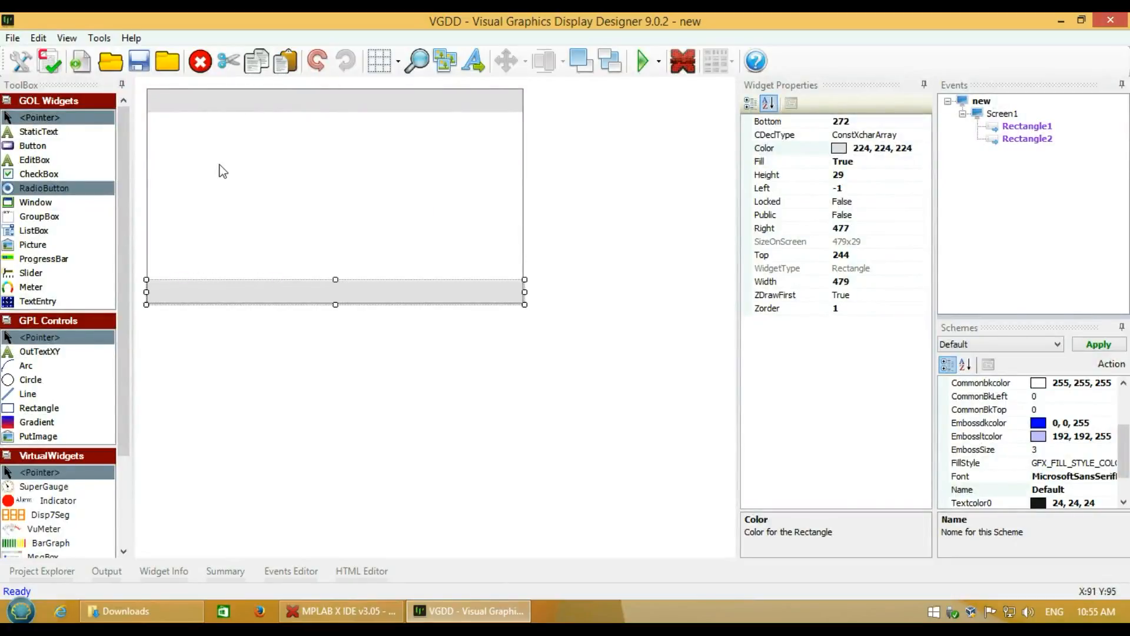
Add a StaticText widget at the left end of the top bar and set its text to "Wednesday, July 15"
{"action": "double_click", "coordinate": [47, 132]}
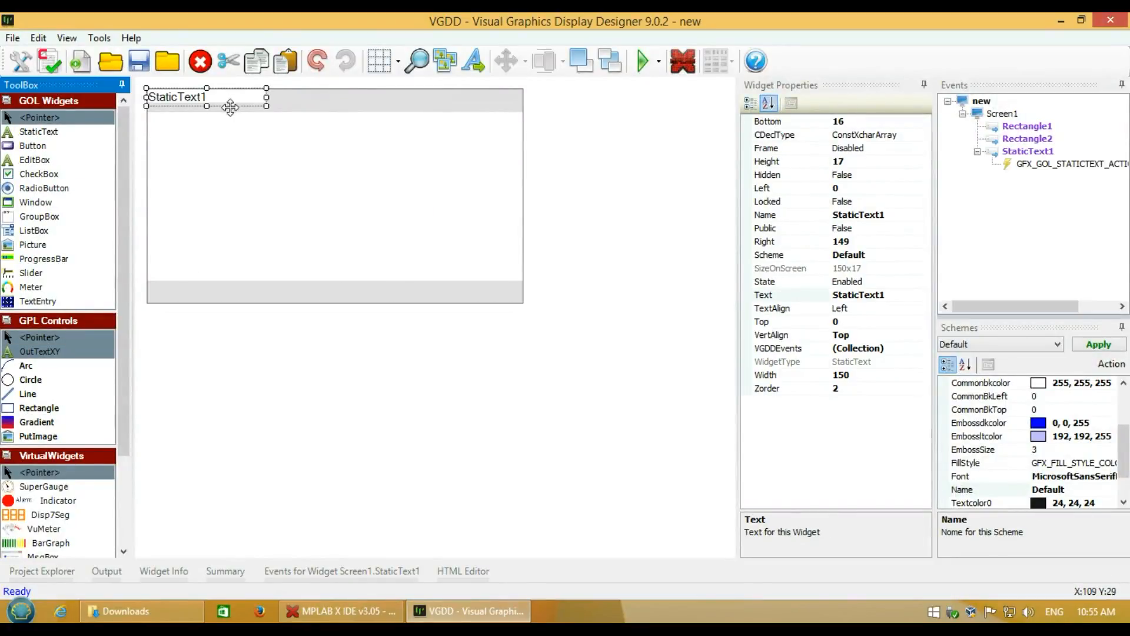
{"action": "left_click_drag", "start_coordinate": [235, 100], "coordinate": [238, 102]}
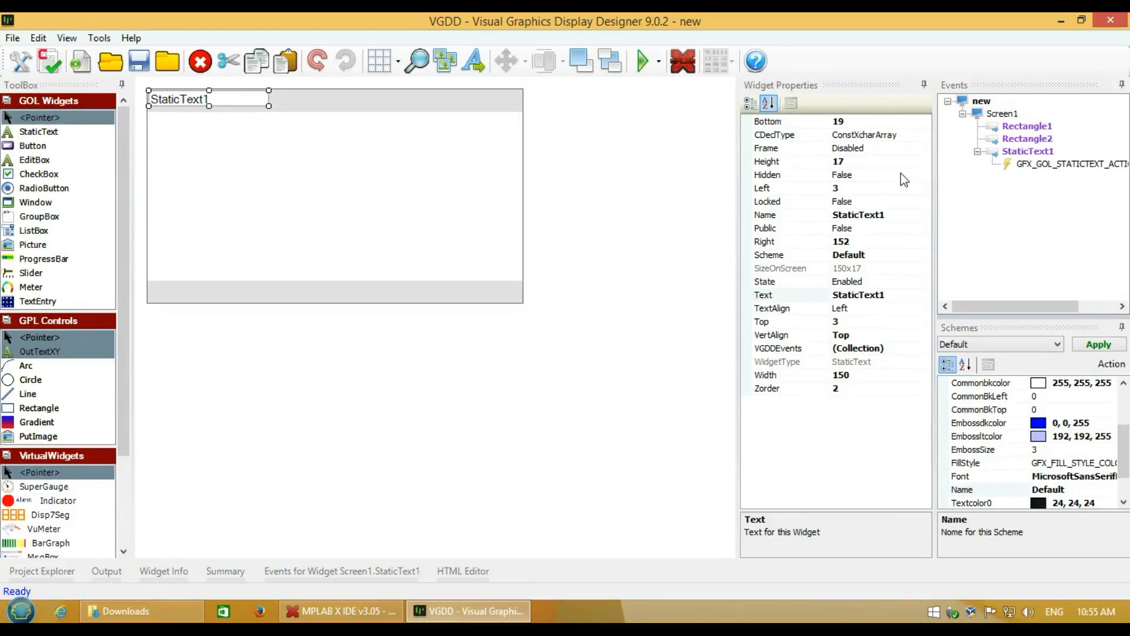
{"action": "left_click", "coordinate": [901, 219]}
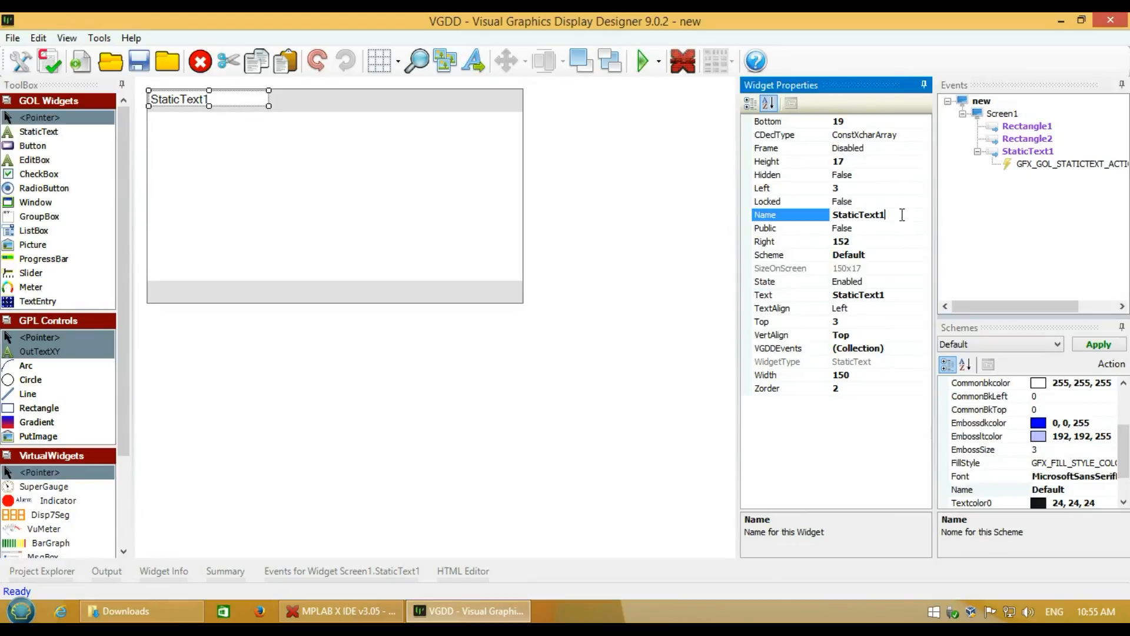
{"action": "left_click", "coordinate": [750, 103]}
{"action": "left_click", "coordinate": [866, 188]}
{"action": "left_click_drag", "start_coordinate": [892, 188], "coordinate": [822, 197]}
{"action": "type", "text": "Wdnesday, July 15"}
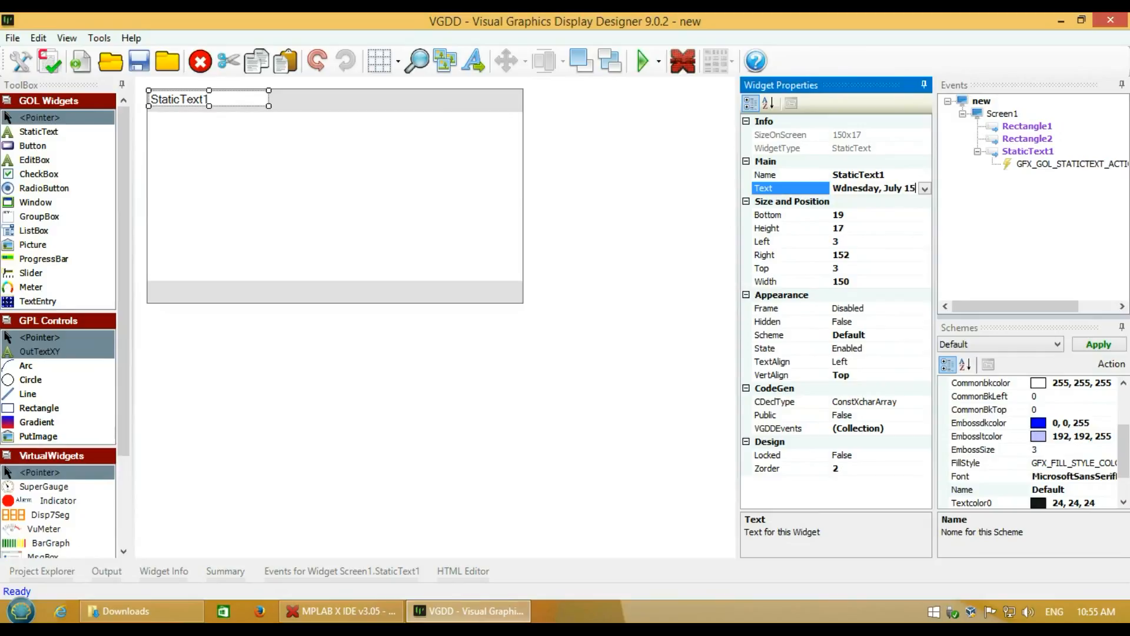
{"action": "key", "text": "Return"}
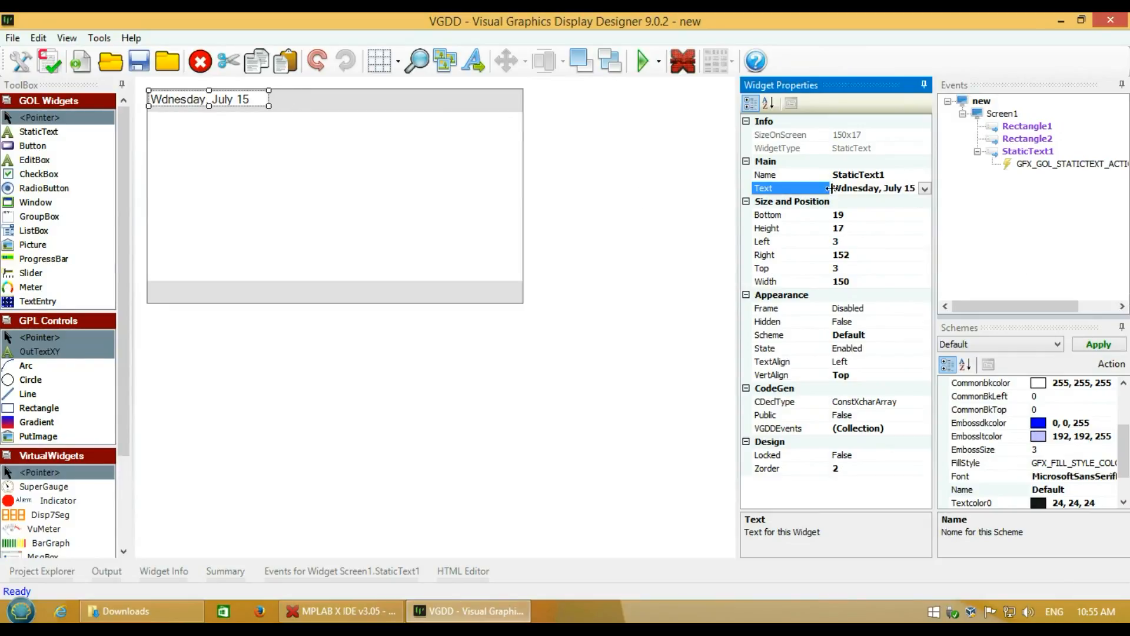
{"action": "type", "text": "e"}
{"action": "key", "text": "Return"}
Copy the date text to the right end of the top bar and to the left end of the bottom bar
{"action": "left_click", "coordinate": [198, 100]}
{"action": "key", "text": "ctrl+c"}
{"action": "key", "text": "ctrl+v"}
{"action": "left_click_drag", "start_coordinate": [337, 192], "coordinate": [457, 100]}
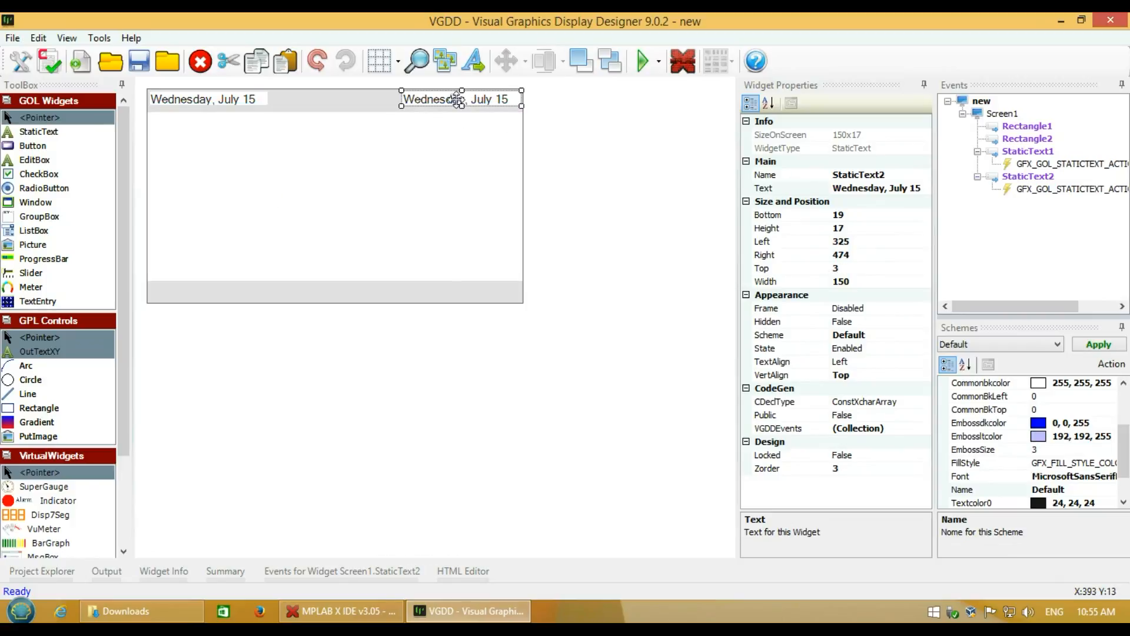
{"action": "key", "text": "ctrl+v"}
{"action": "left_click_drag", "start_coordinate": [303, 198], "coordinate": [178, 291]}
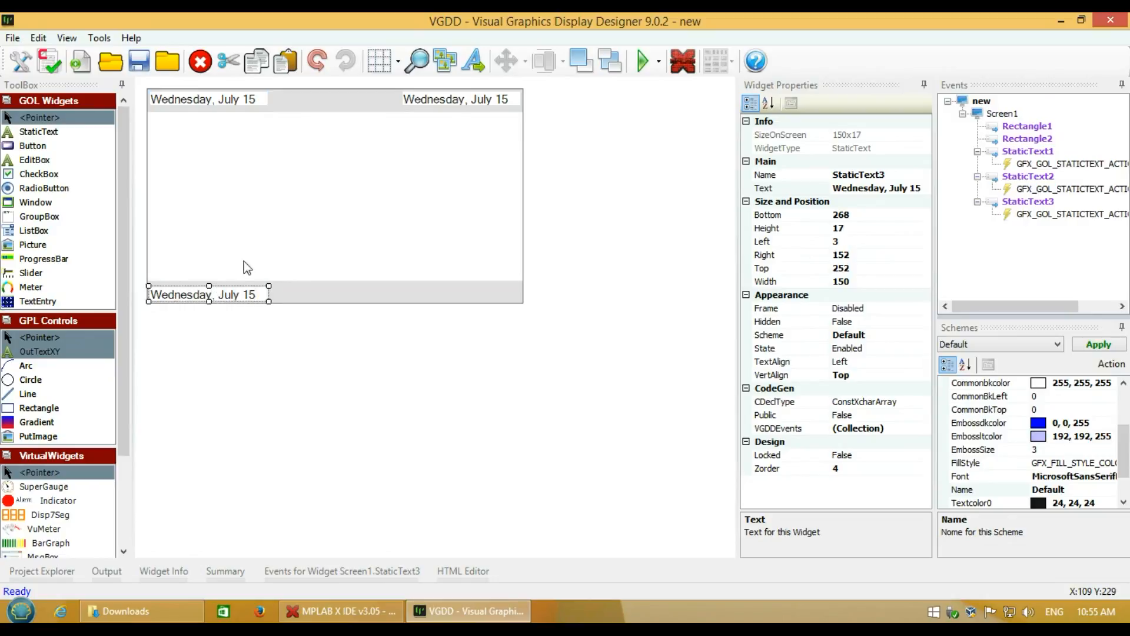
Set the top bar's right-hand text to "10:55:00", align it right and narrow its box from the left side
{"action": "left_click", "coordinate": [460, 97]}
{"action": "left_click", "coordinate": [866, 195]}
{"action": "double_click", "coordinate": [905, 190]}
{"action": "key", "text": "ctrl+a"}
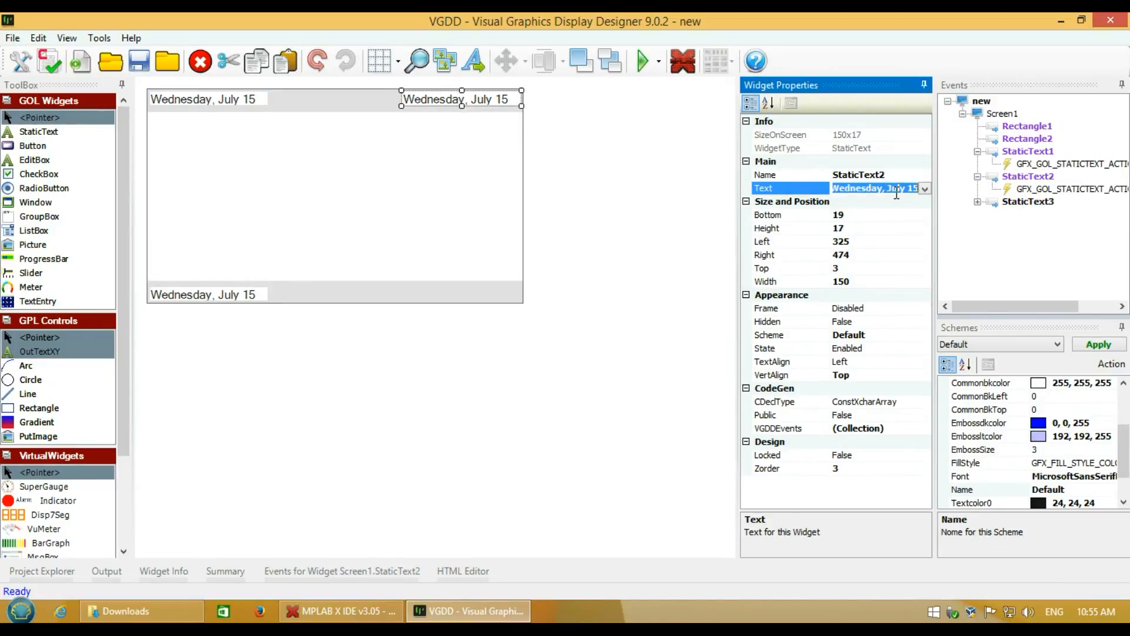
{"action": "type", "text": "10:55:00"}
{"action": "key", "text": "Return"}
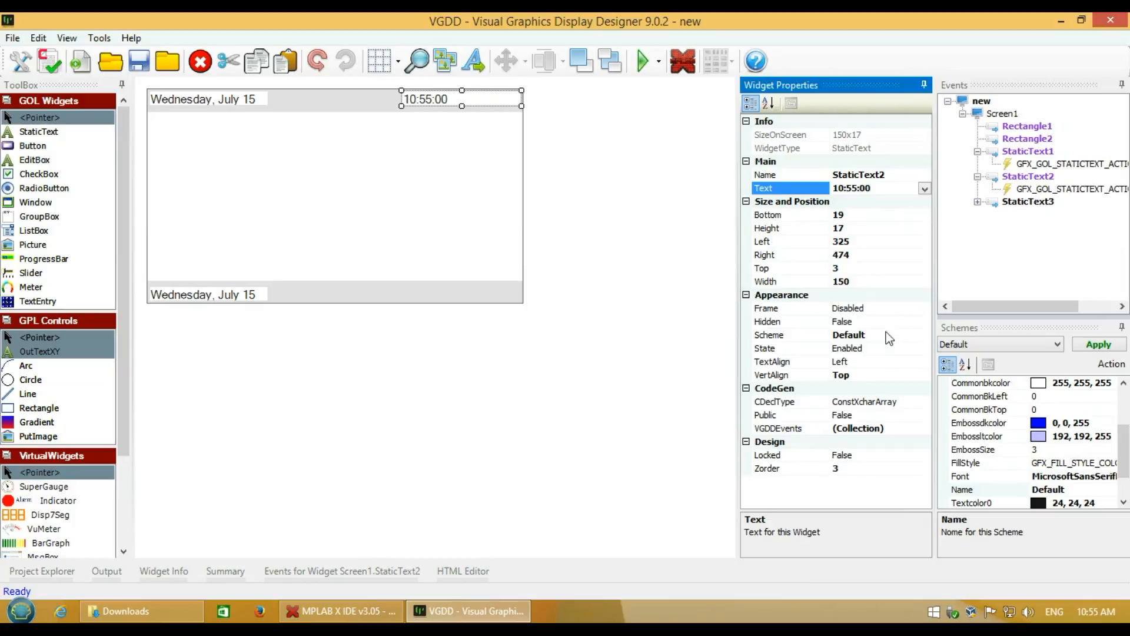
{"action": "double_click", "coordinate": [886, 360]}
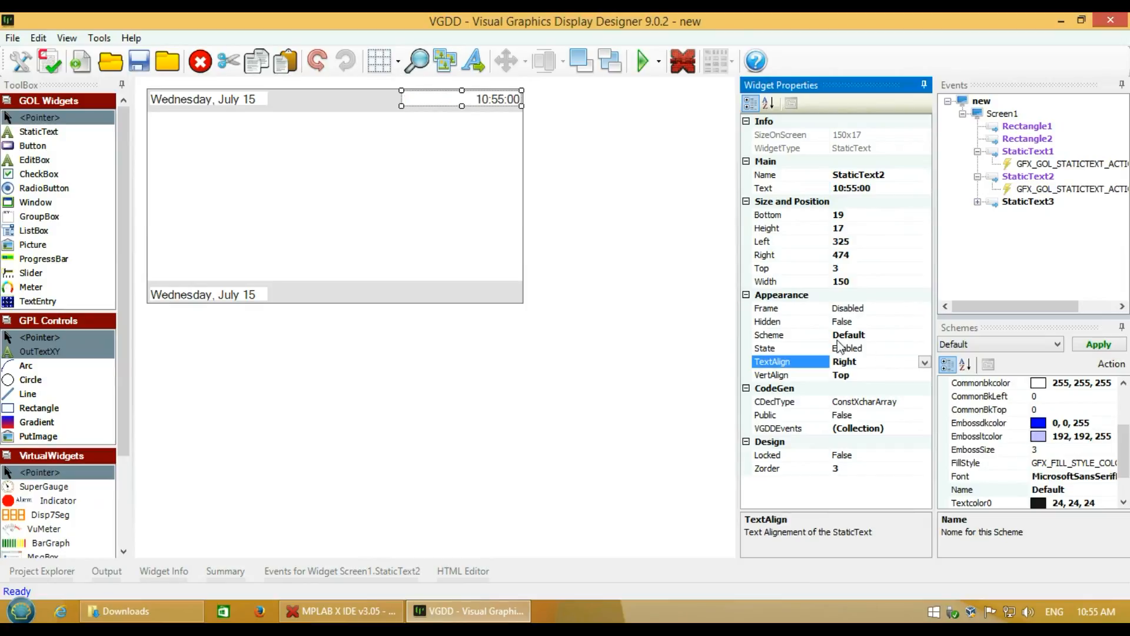
{"action": "left_click_drag", "start_coordinate": [402, 98], "coordinate": [464, 97]}
Set the text in the bottom bar to "VGDD demo"
{"action": "left_click", "coordinate": [243, 292]}
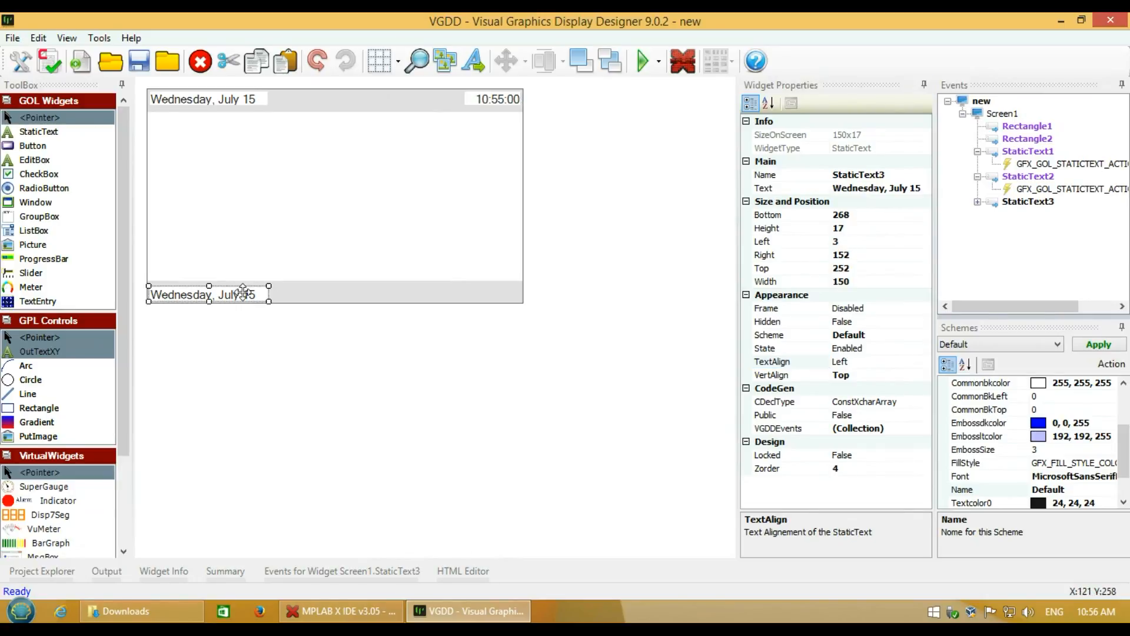
{"action": "left_click", "coordinate": [917, 190]}
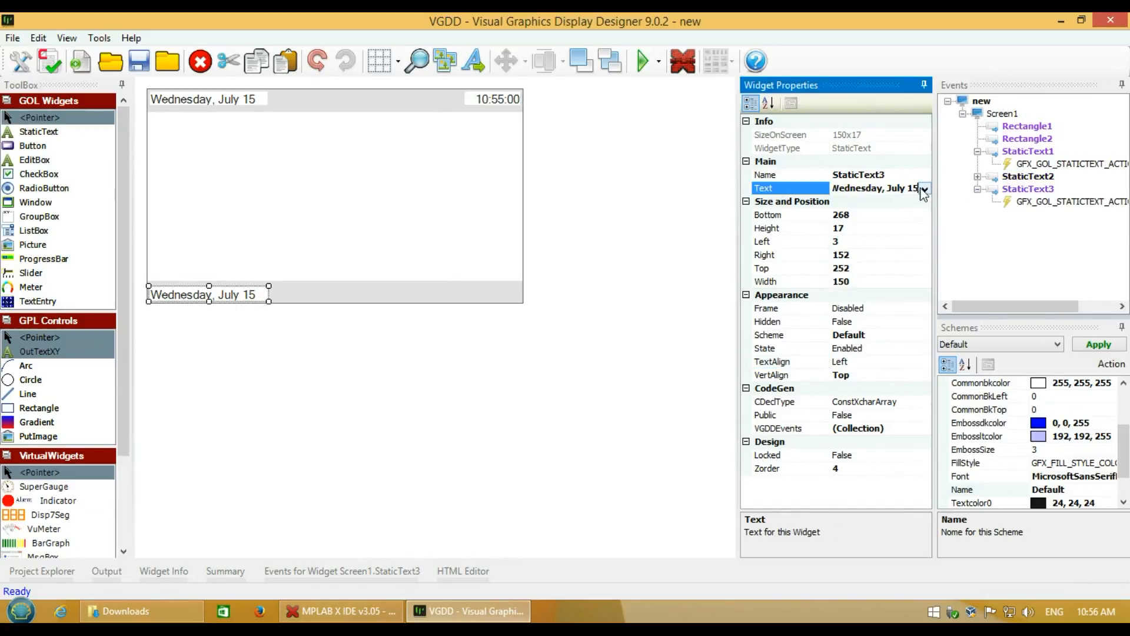
{"action": "type", "text": "VG"}
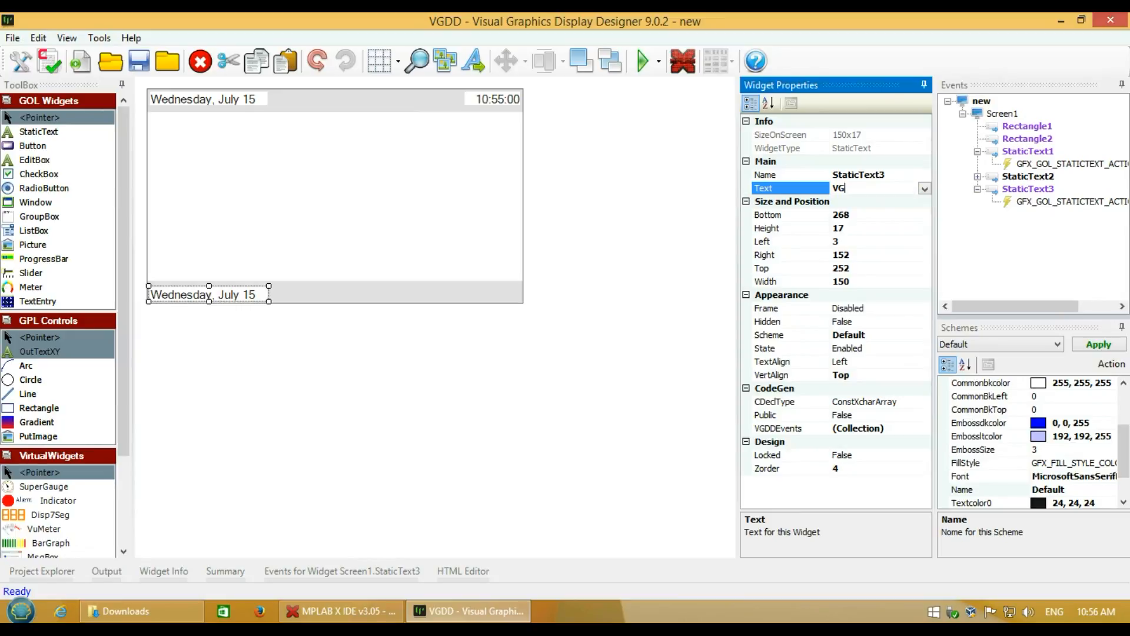
{"action": "type", "text": "DD demo"}
{"action": "key", "text": "Return"}
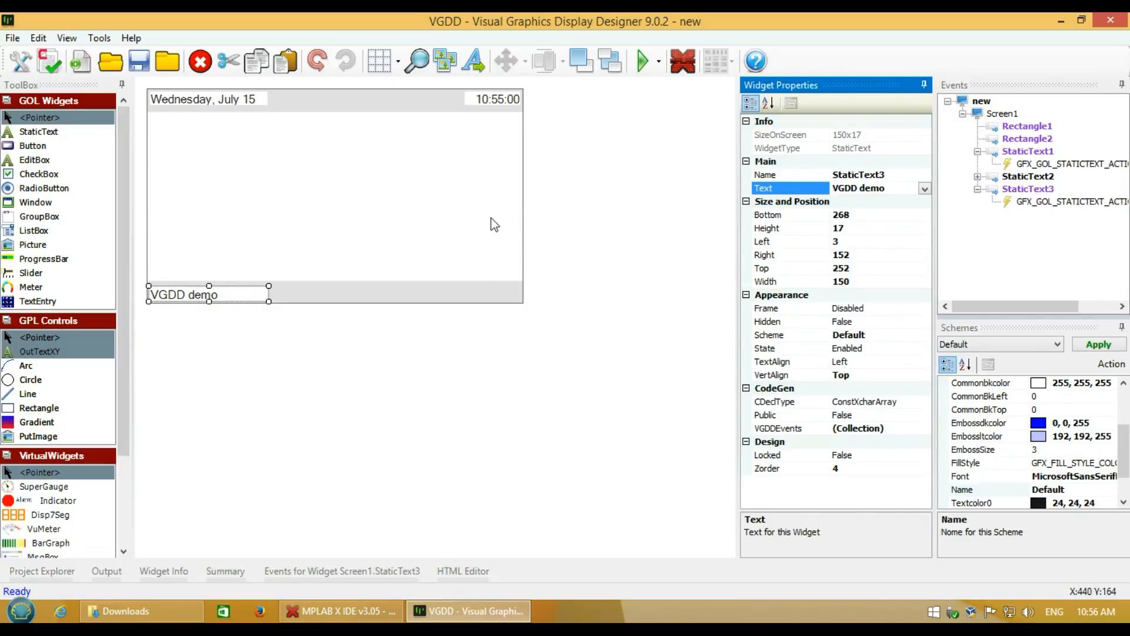
Create a new scheme whose Commonbkcolor is the bottom bar's grey, sampled with the Eyedropper, and apply it to the "VGDD demo" text
{"action": "left_click", "coordinate": [1112, 365]}
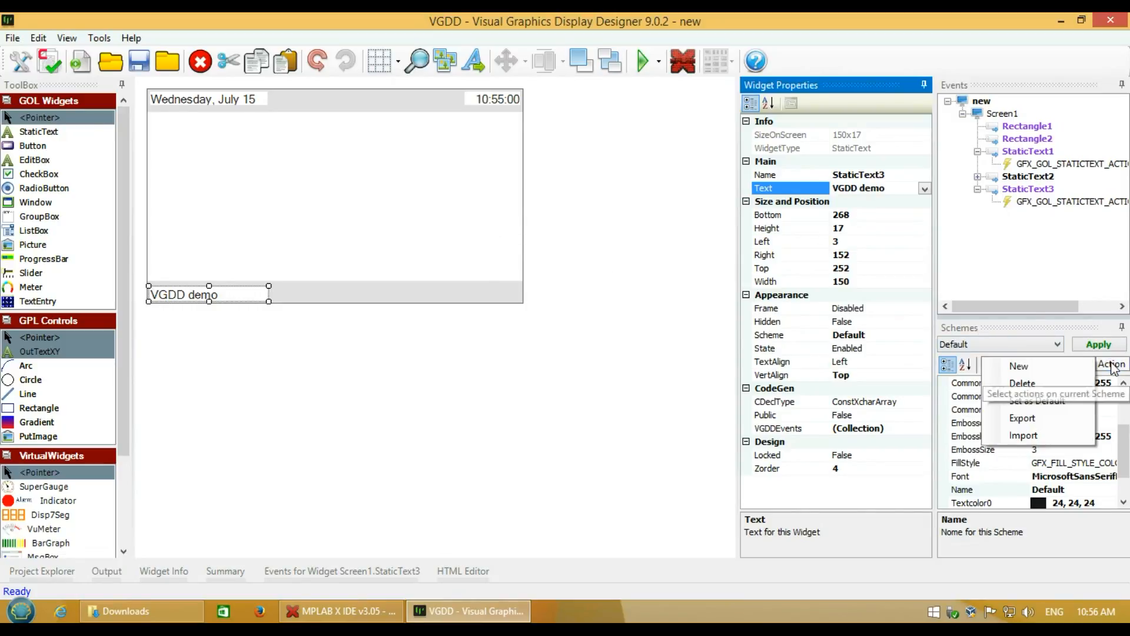
{"action": "left_click", "coordinate": [1066, 365]}
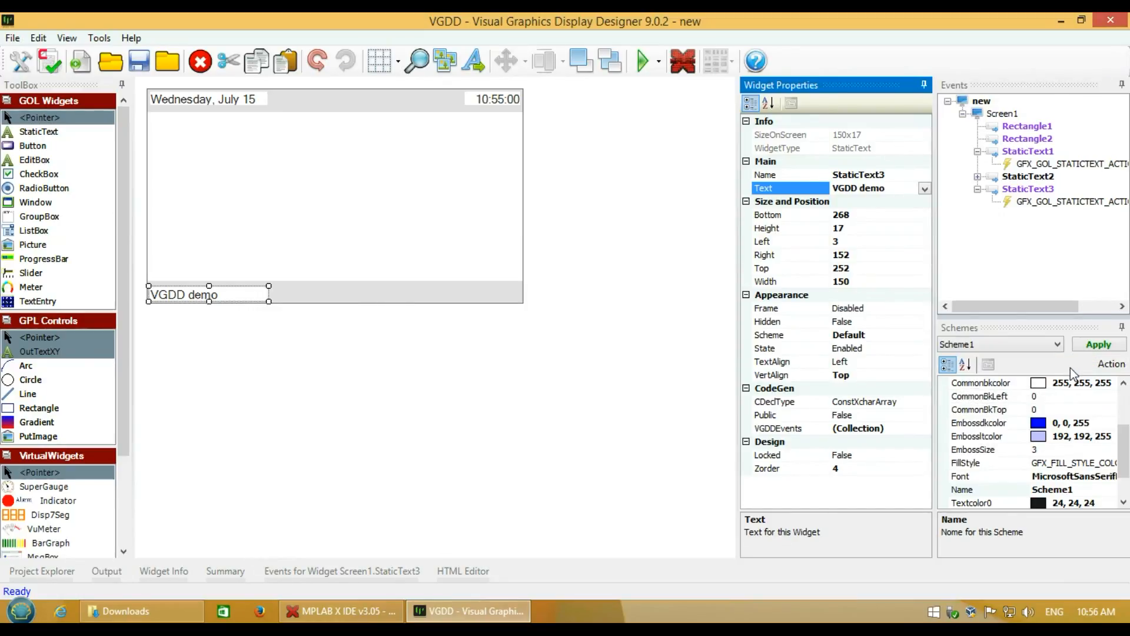
{"action": "mouse_move", "coordinate": [1123, 445]}
{"action": "left_mouse_down"}
{"action": "mouse_move", "coordinate": [1122, 433]}
{"action": "mouse_move", "coordinate": [1105, 436]}
{"action": "left_mouse_up"}
{"action": "left_click", "coordinate": [1101, 409]}
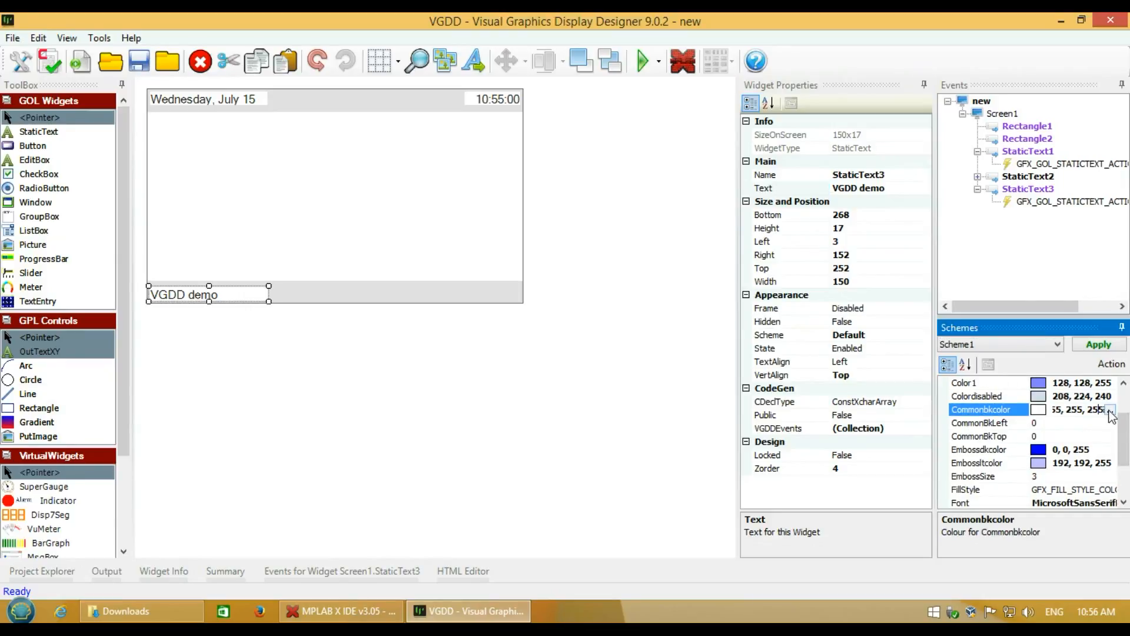
{"action": "left_click", "coordinate": [1111, 410]}
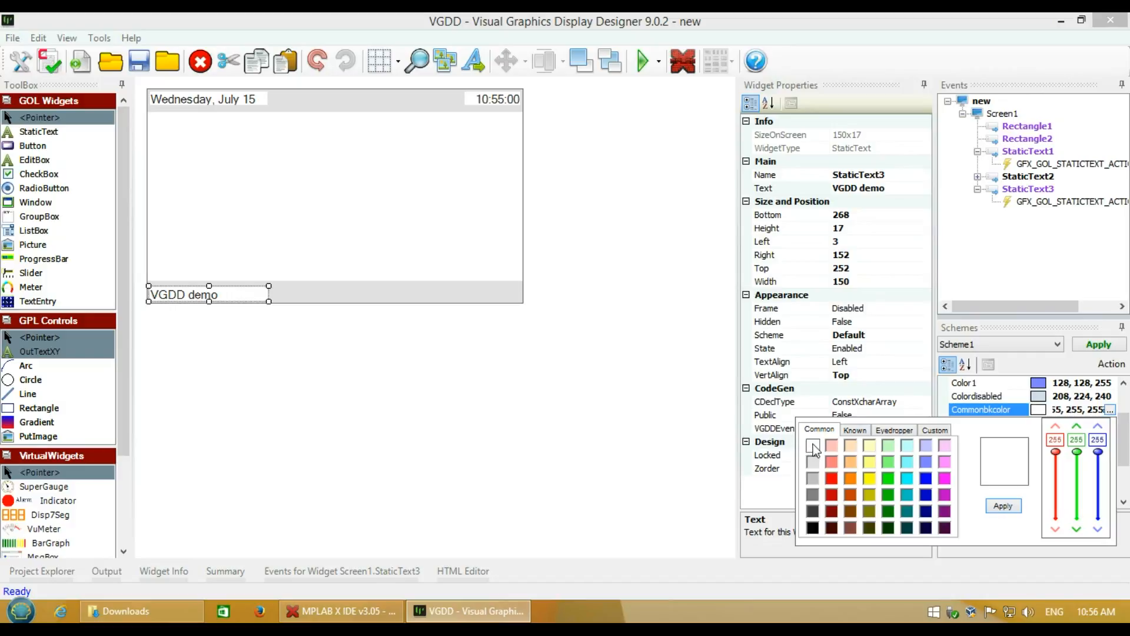
{"action": "left_click", "coordinate": [880, 429]}
{"action": "left_click_drag", "start_coordinate": [816, 455], "coordinate": [420, 293]}
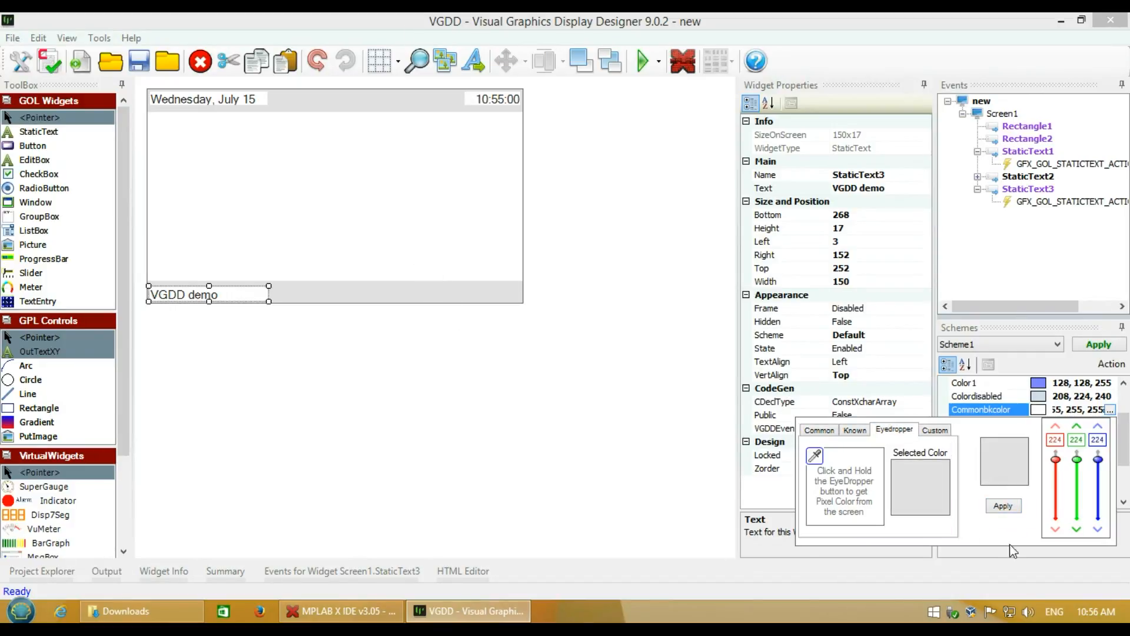
{"action": "left_click", "coordinate": [1004, 507]}
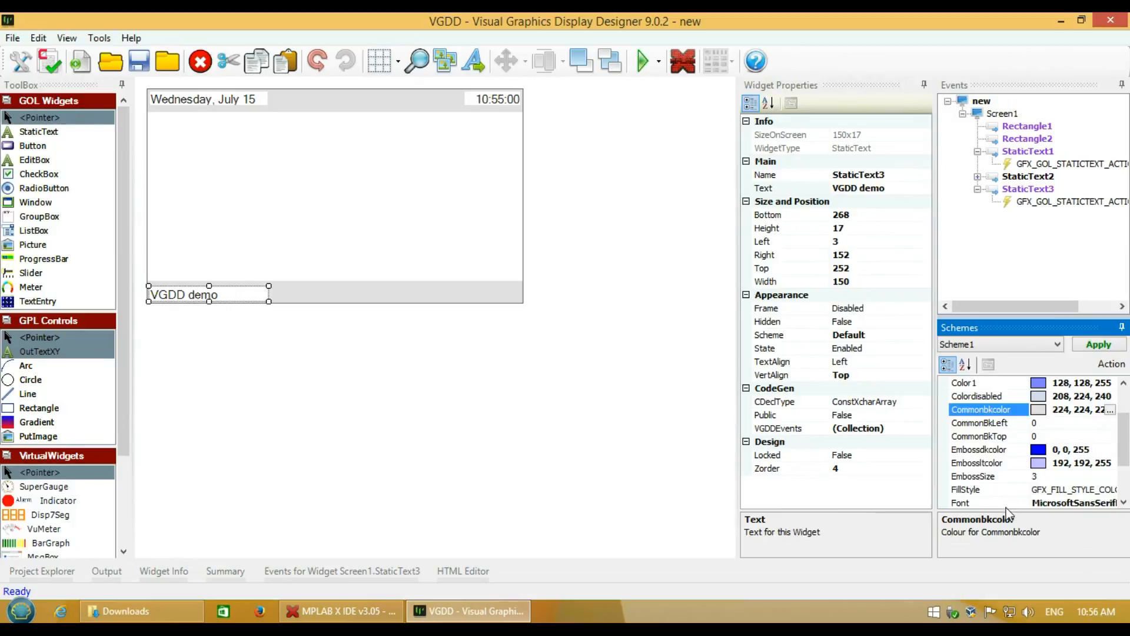
{"action": "left_click", "coordinate": [1091, 348]}
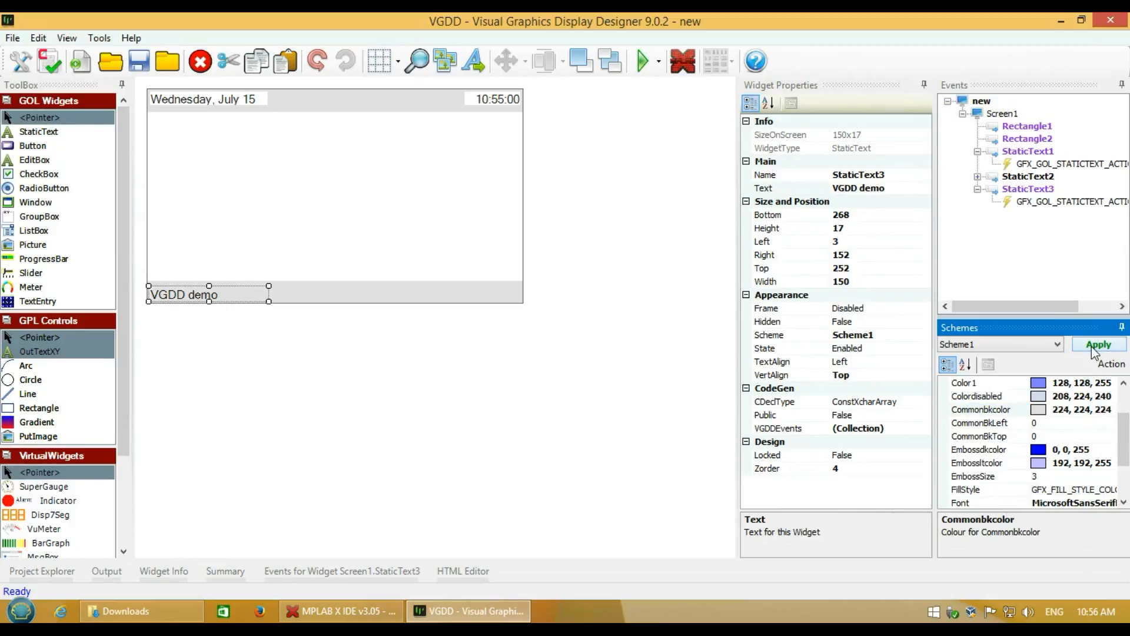
Apply Scheme1 to both the date text and the time text in the top bar
{"action": "left_click", "coordinate": [499, 96]}
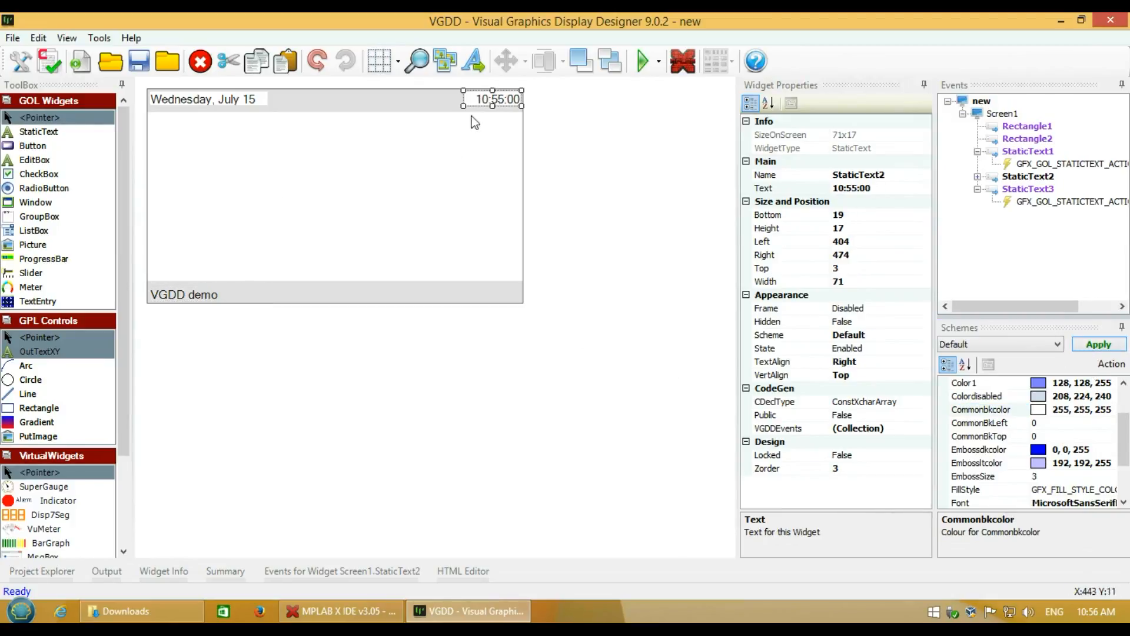
{"action": "left_click", "coordinate": [237, 99], "text": "ctrl"}
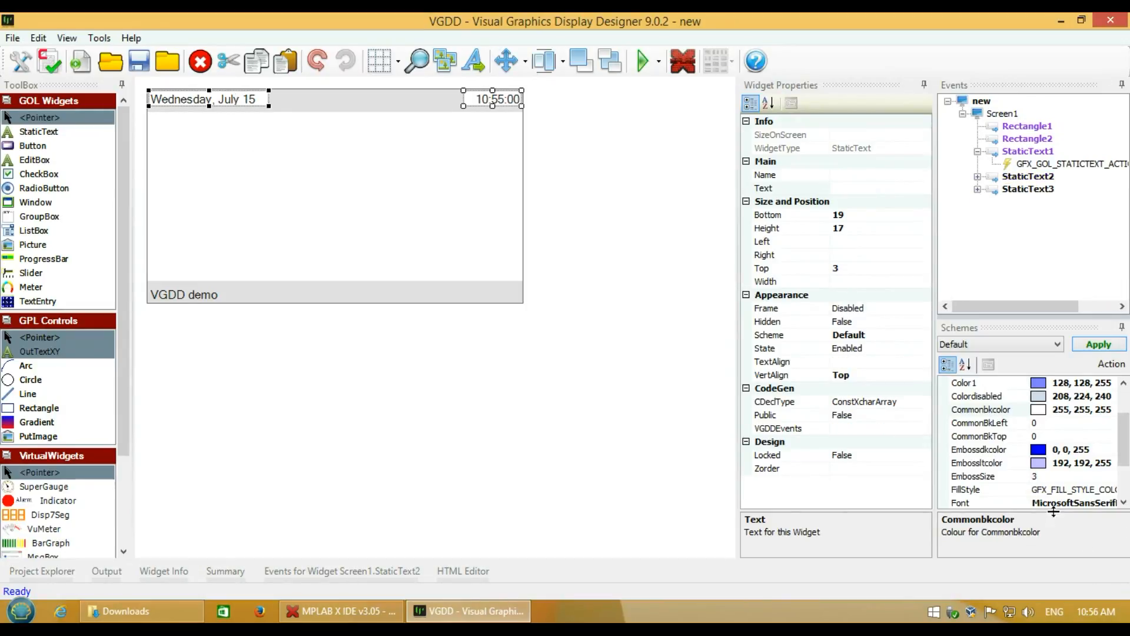
{"action": "left_click", "coordinate": [1060, 345]}
{"action": "left_click", "coordinate": [1031, 369]}
{"action": "left_click", "coordinate": [1097, 345]}
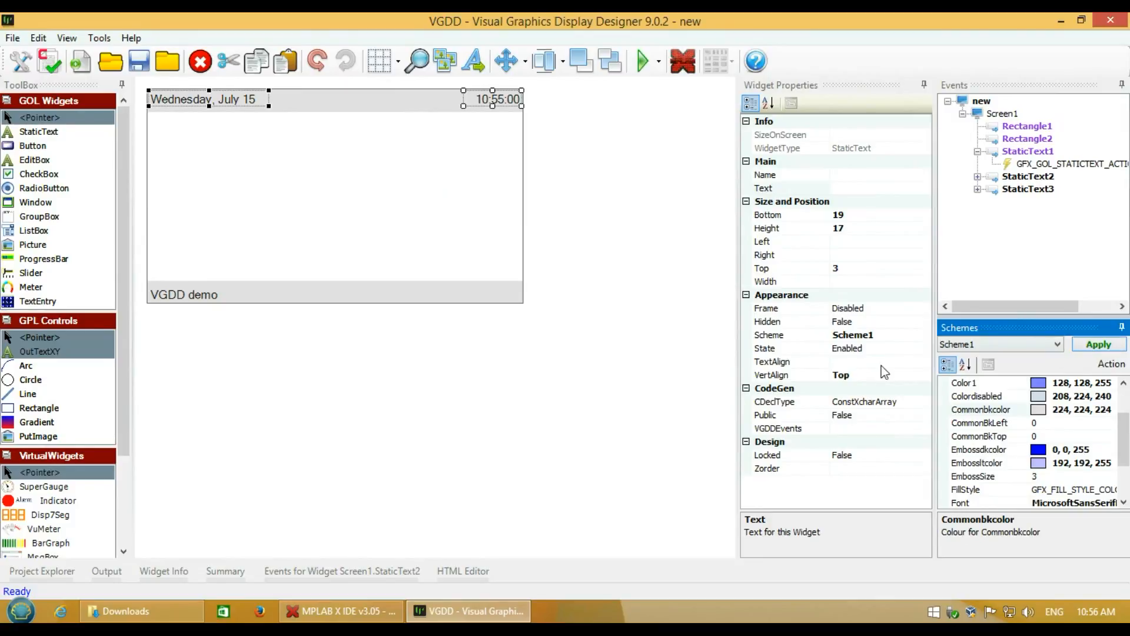
{"action": "left_click", "coordinate": [436, 244]}
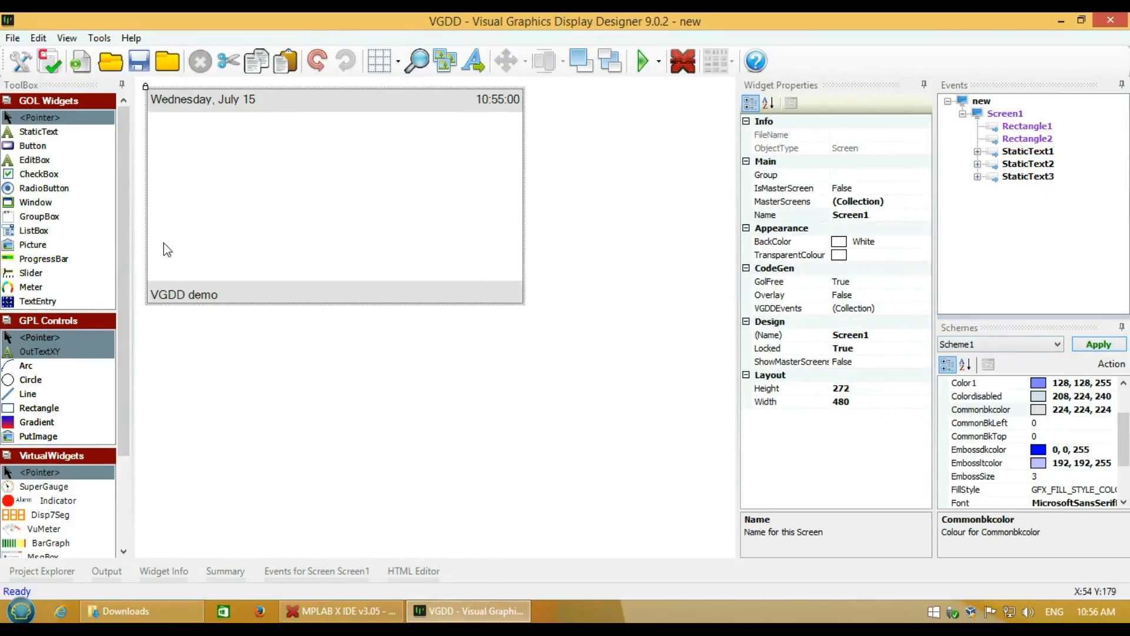
Place a new StaticText in the middle of the screen and create a new scheme for it
{"action": "left_click_drag", "start_coordinate": [39, 131], "coordinate": [270, 183]}
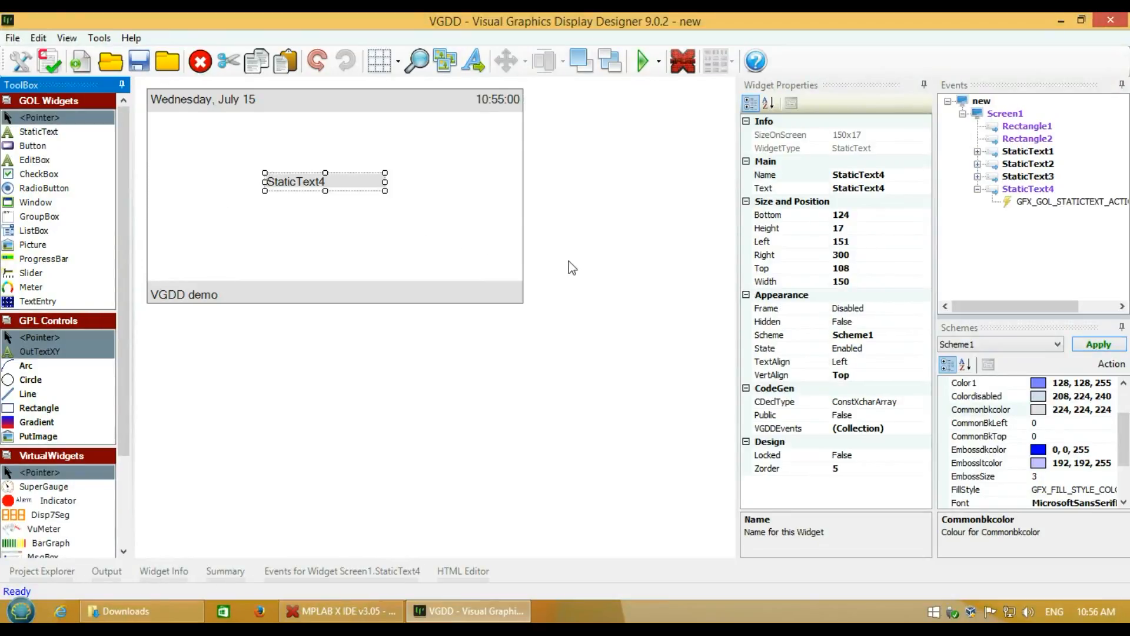
{"action": "left_click", "coordinate": [1105, 366]}
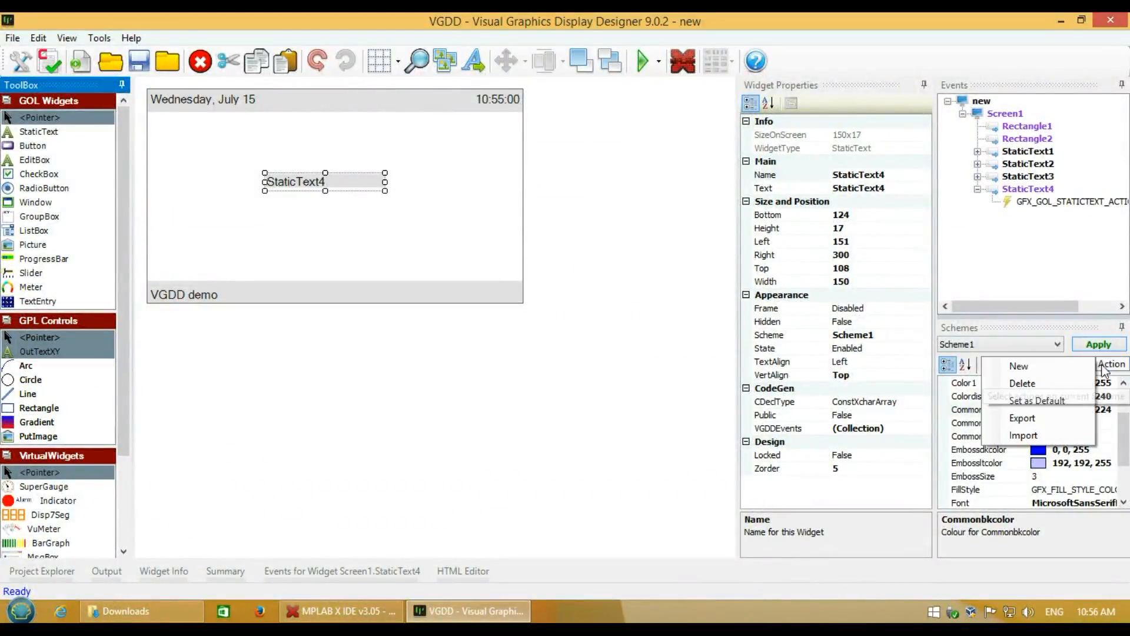
{"action": "left_click", "coordinate": [1068, 369]}
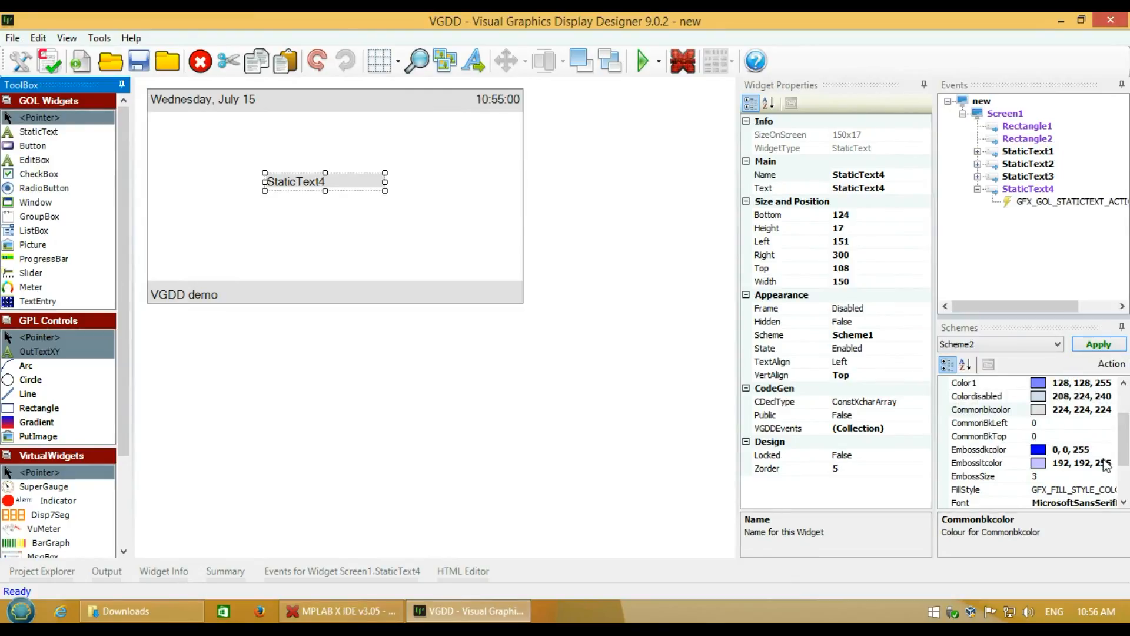
Open the font selection of Scheme2 and add Microsoft Sans Serif Regular at size 72 to the available fonts
{"action": "scroll", "coordinate": [1107, 464], "scroll_direction": "down", "scroll_amount": 2}
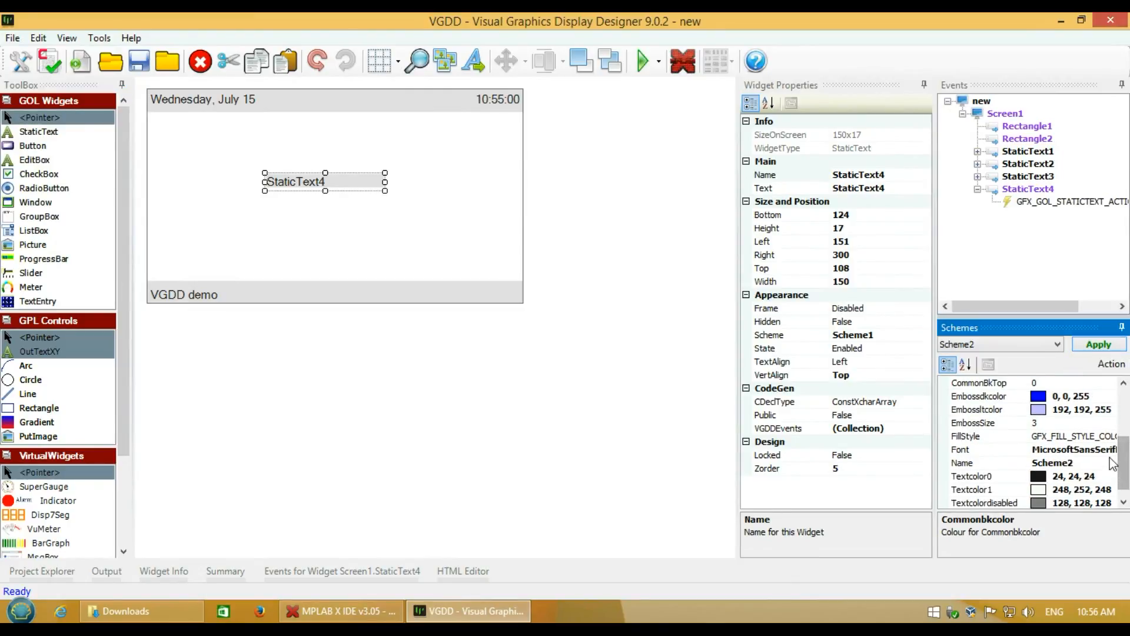
{"action": "left_click", "coordinate": [1095, 450]}
{"action": "left_click", "coordinate": [1113, 449]}
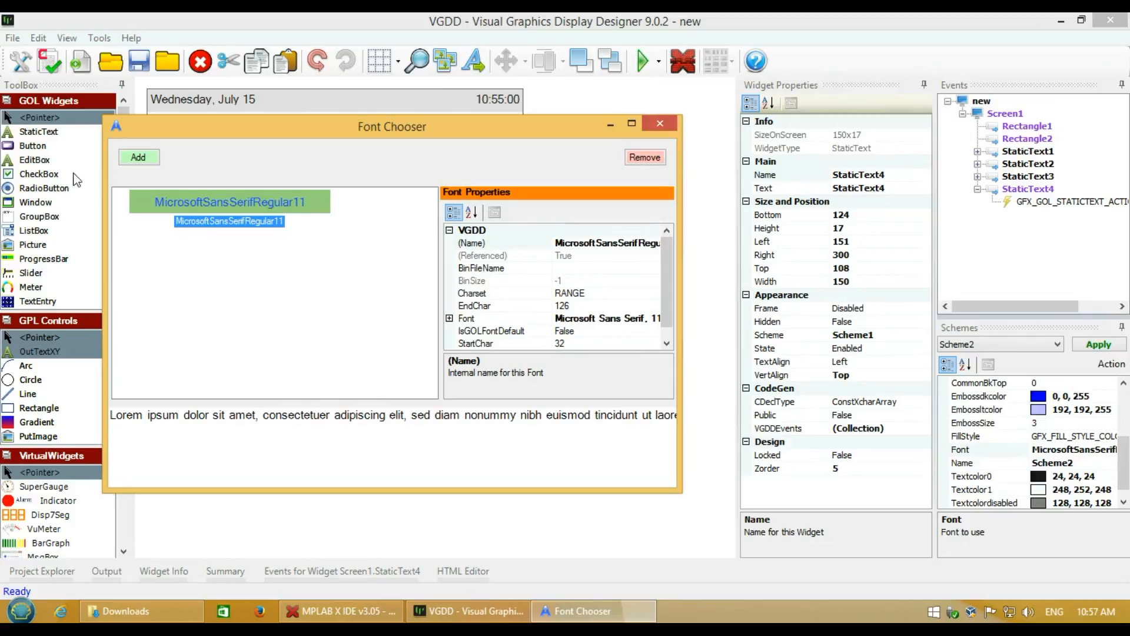
{"action": "left_click", "coordinate": [136, 157]}
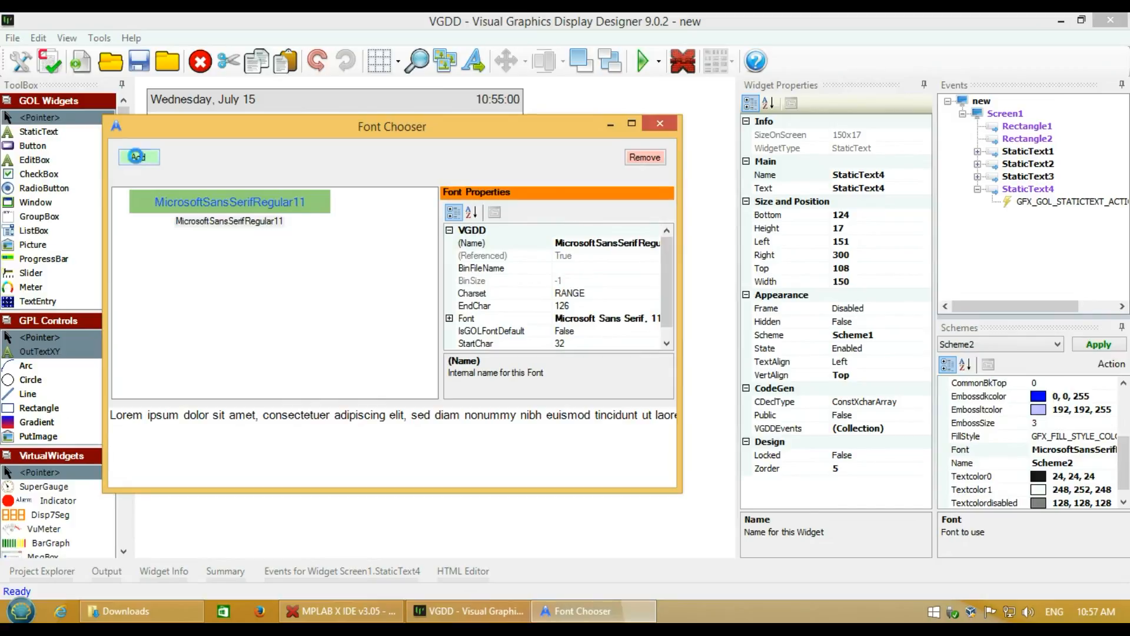
{"action": "left_click_drag", "start_coordinate": [657, 220], "coordinate": [656, 238]}
{"action": "left_click", "coordinate": [637, 239]}
{"action": "left_click", "coordinate": [690, 171]}
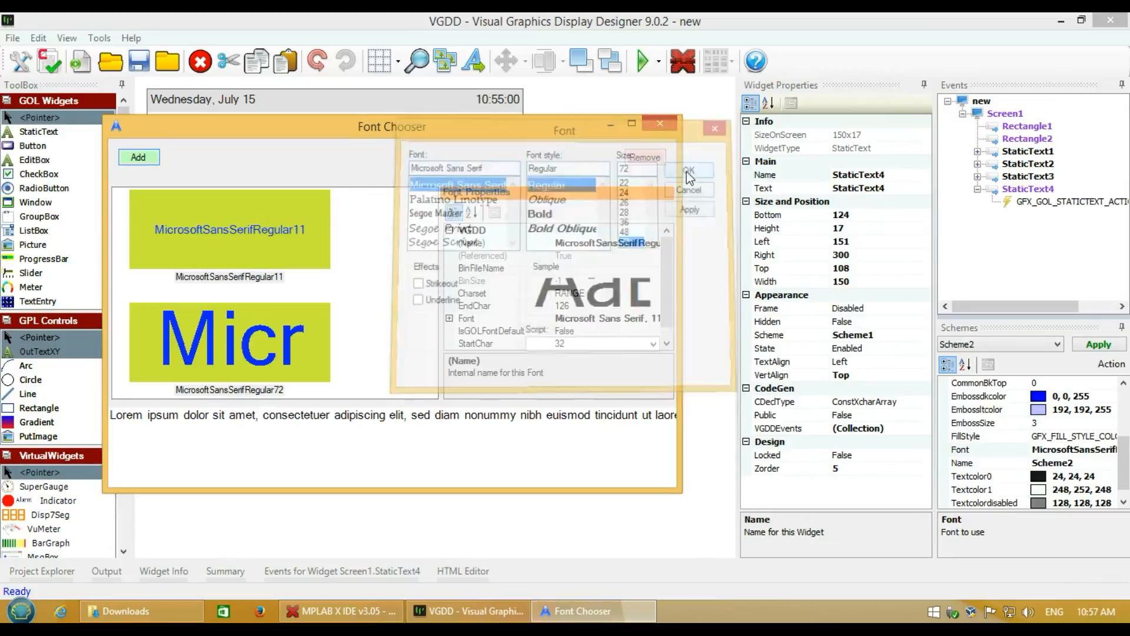
Set the 72-point font's Charset to SELECTION and open its character collection
{"action": "left_click", "coordinate": [250, 362]}
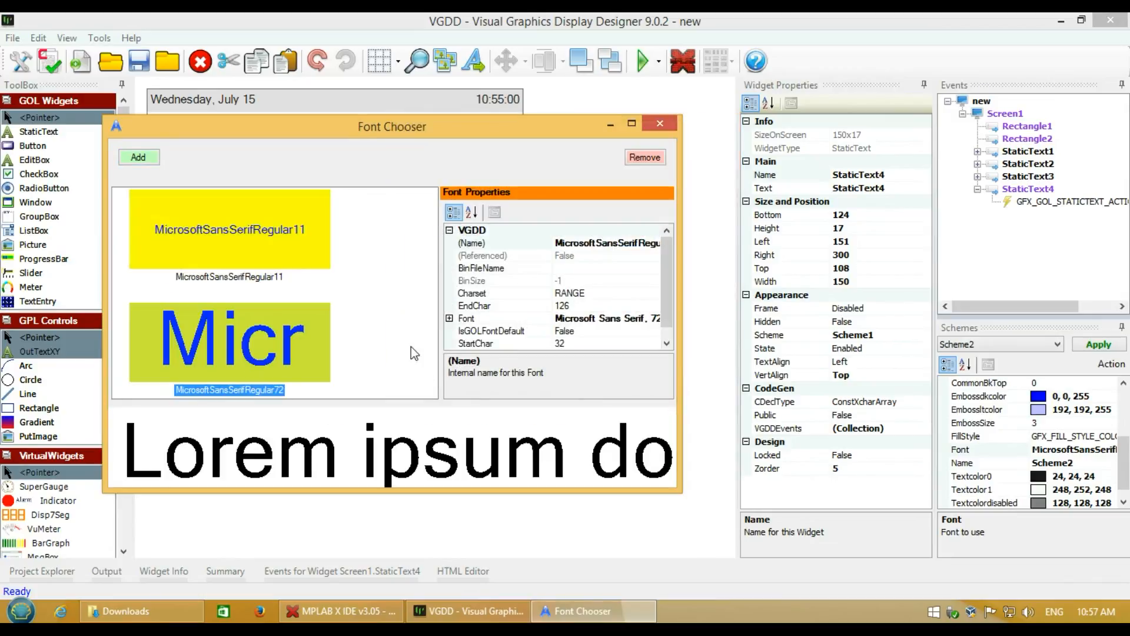
{"action": "left_click", "coordinate": [583, 294]}
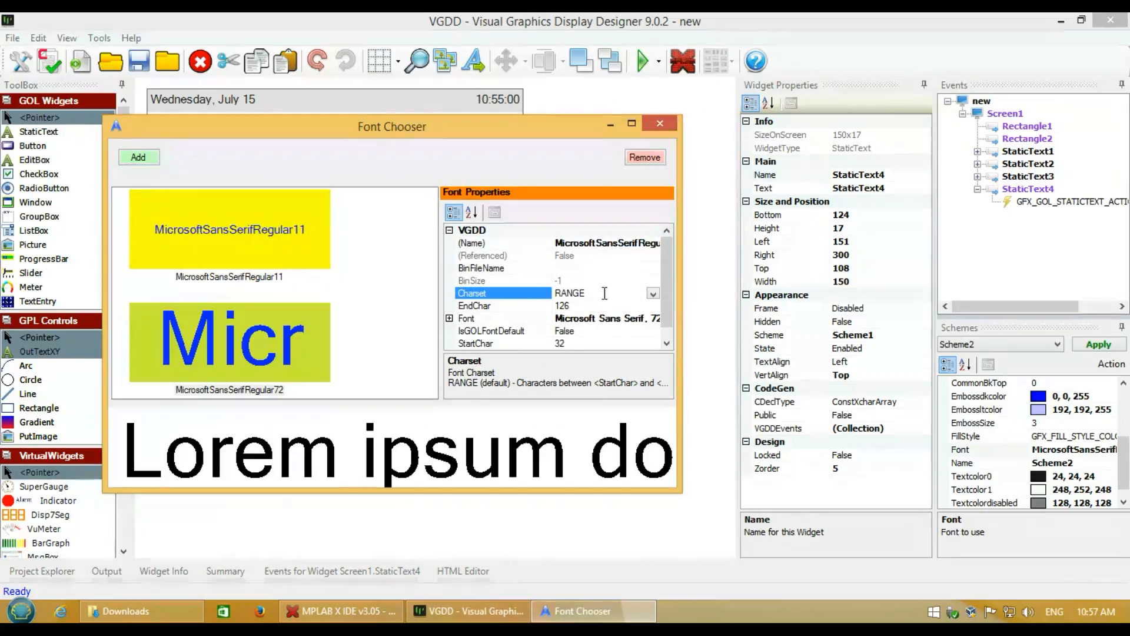
{"action": "left_click", "coordinate": [653, 294]}
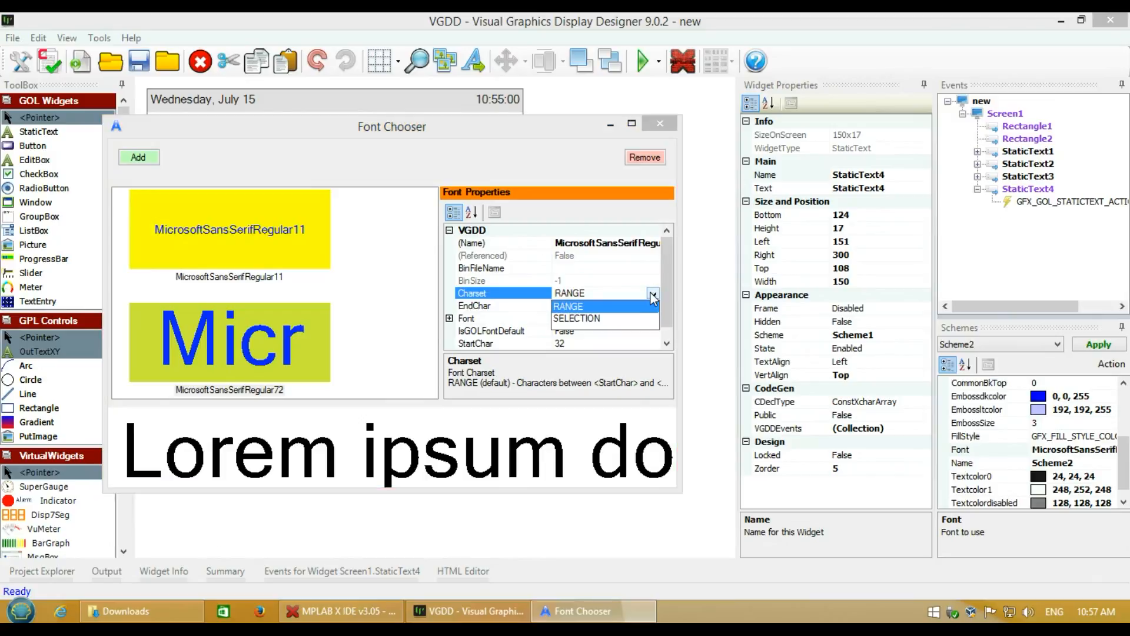
{"action": "left_click", "coordinate": [605, 316]}
{"action": "left_click", "coordinate": [530, 306]}
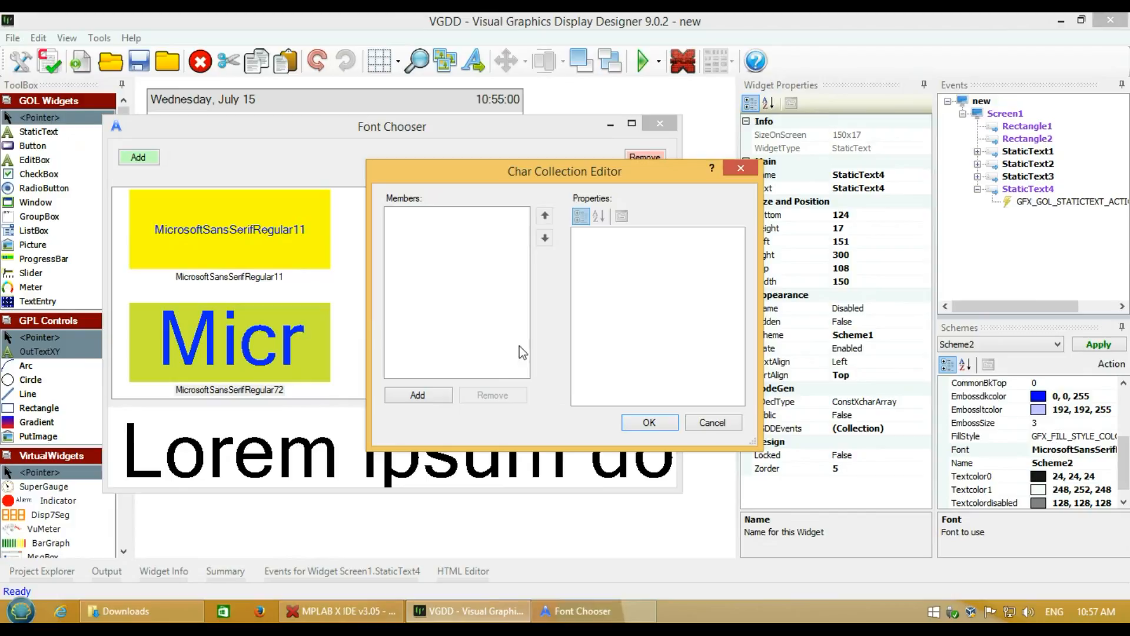
Add the digits 0 through 9 as separate members of the 72-point font's character collection
{"action": "left_click", "coordinate": [437, 394]}
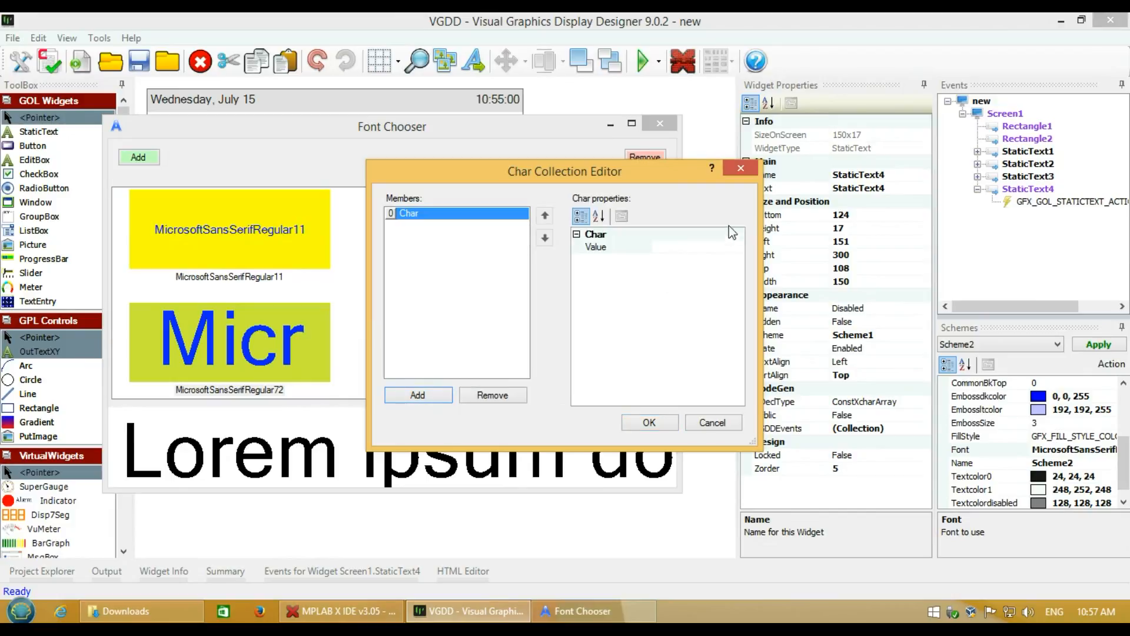
{"action": "left_click", "coordinate": [689, 248]}
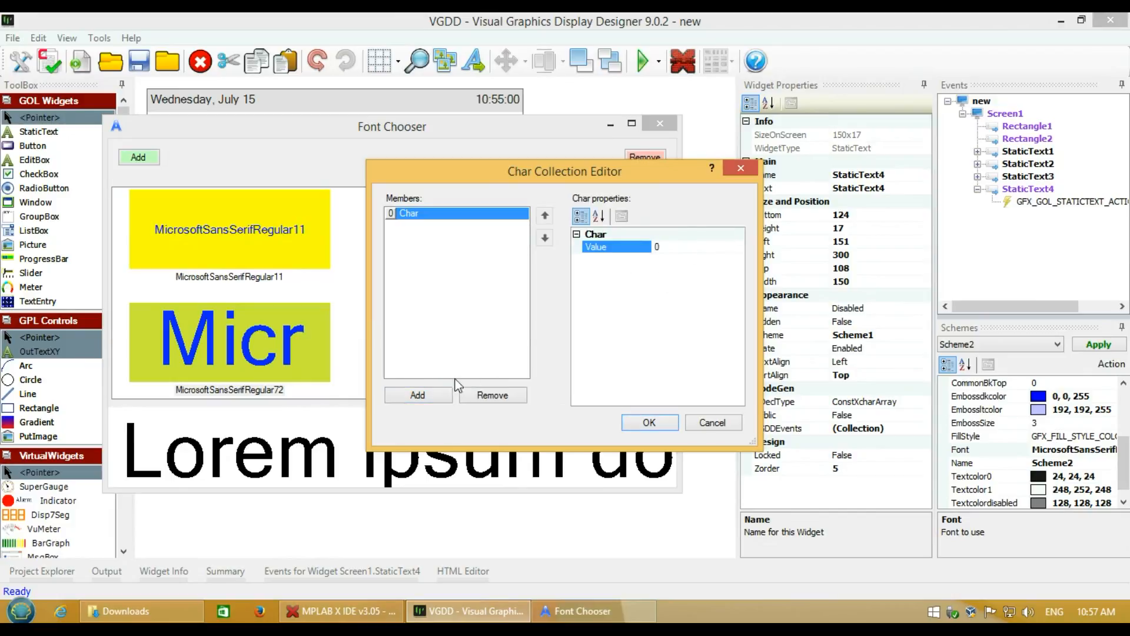
{"action": "left_click", "coordinate": [439, 391]}
{"action": "left_click", "coordinate": [695, 247]}
{"action": "type", "text": "1"}
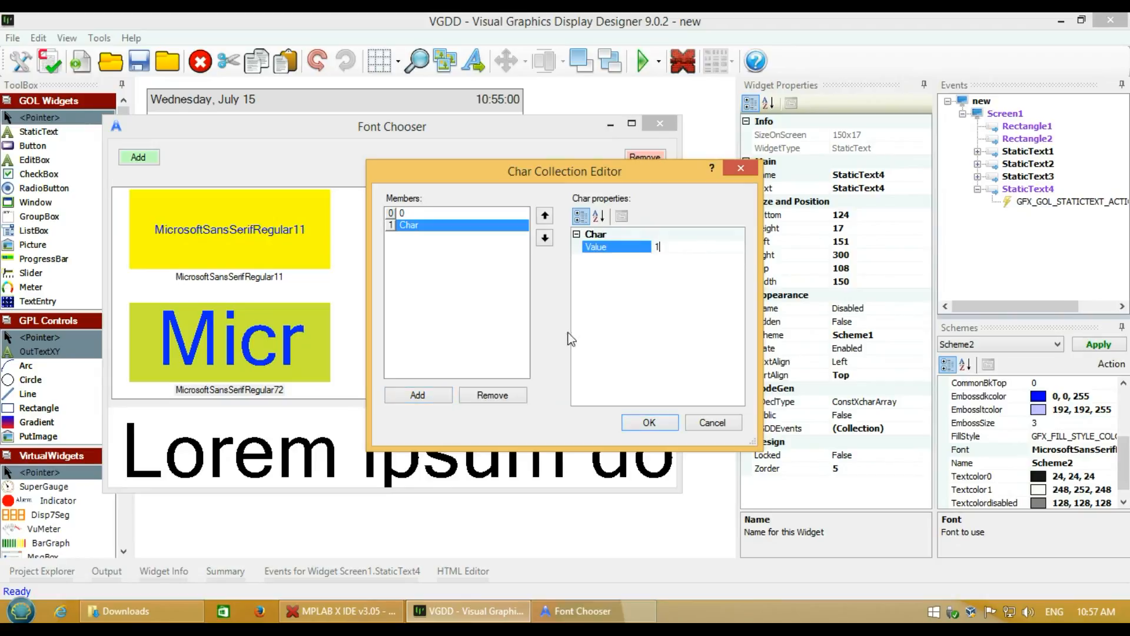
{"action": "left_click", "coordinate": [439, 393]}
{"action": "left_click", "coordinate": [695, 247]}
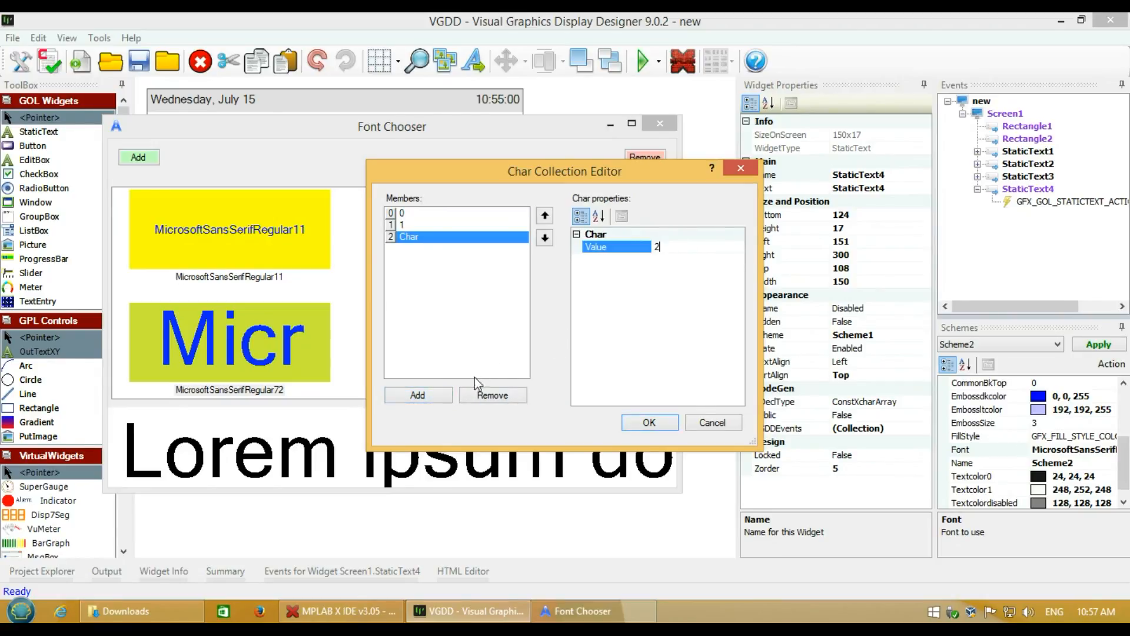
{"action": "left_click", "coordinate": [419, 394]}
{"action": "left_click", "coordinate": [668, 248]}
{"action": "type", "text": "3"}
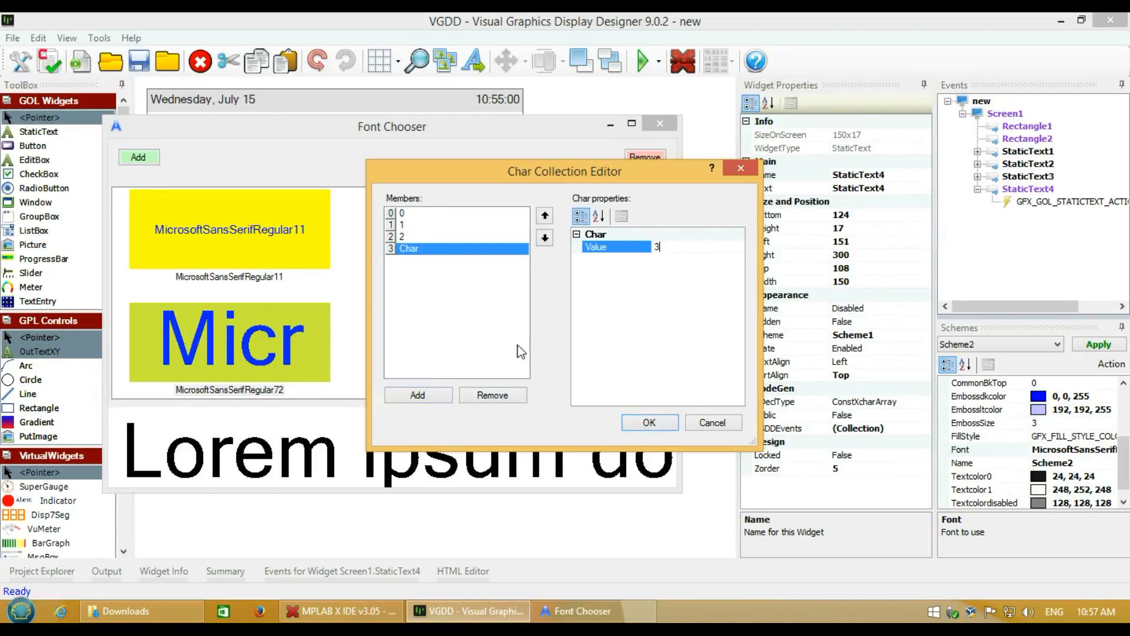
{"action": "left_click", "coordinate": [437, 395]}
{"action": "left_click", "coordinate": [664, 248]}
{"action": "type", "text": "4"}
{"action": "left_click", "coordinate": [454, 395]}
{"action": "left_click", "coordinate": [654, 248]}
{"action": "type", "text": "5"}
{"action": "left_click", "coordinate": [434, 396]}
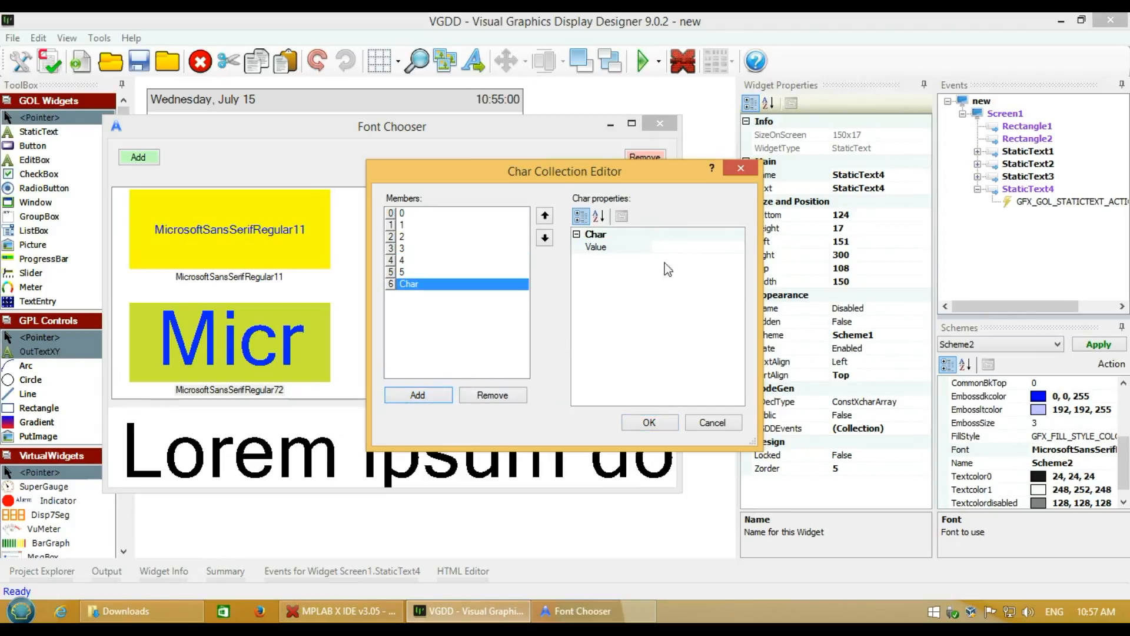
{"action": "left_click", "coordinate": [663, 248]}
{"action": "type", "text": "6"}
{"action": "left_click", "coordinate": [442, 395]}
{"action": "left_click", "coordinate": [678, 247]}
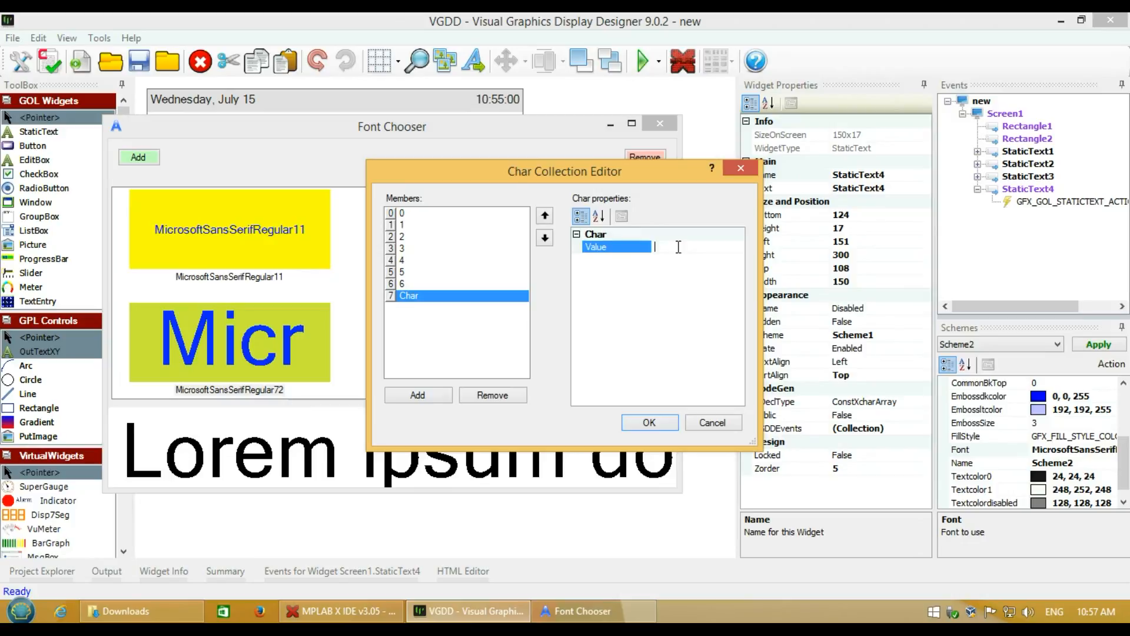
{"action": "type", "text": "7"}
{"action": "left_click", "coordinate": [443, 394]}
{"action": "left_click", "coordinate": [674, 248]}
{"action": "type", "text": "8"}
{"action": "left_click", "coordinate": [430, 405]}
{"action": "left_click", "coordinate": [677, 247]}
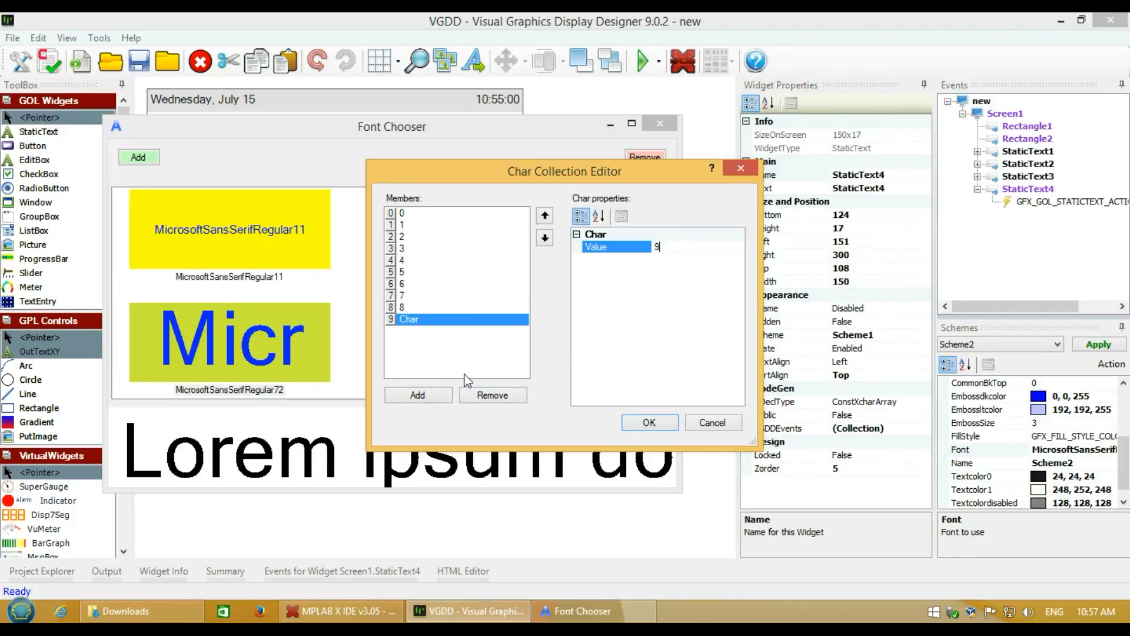
{"action": "type", "text": "9"}
Add the characters ".", "-" and "°" to the font's character collection and confirm it
{"action": "left_click", "coordinate": [434, 394]}
{"action": "left_click", "coordinate": [669, 248]}
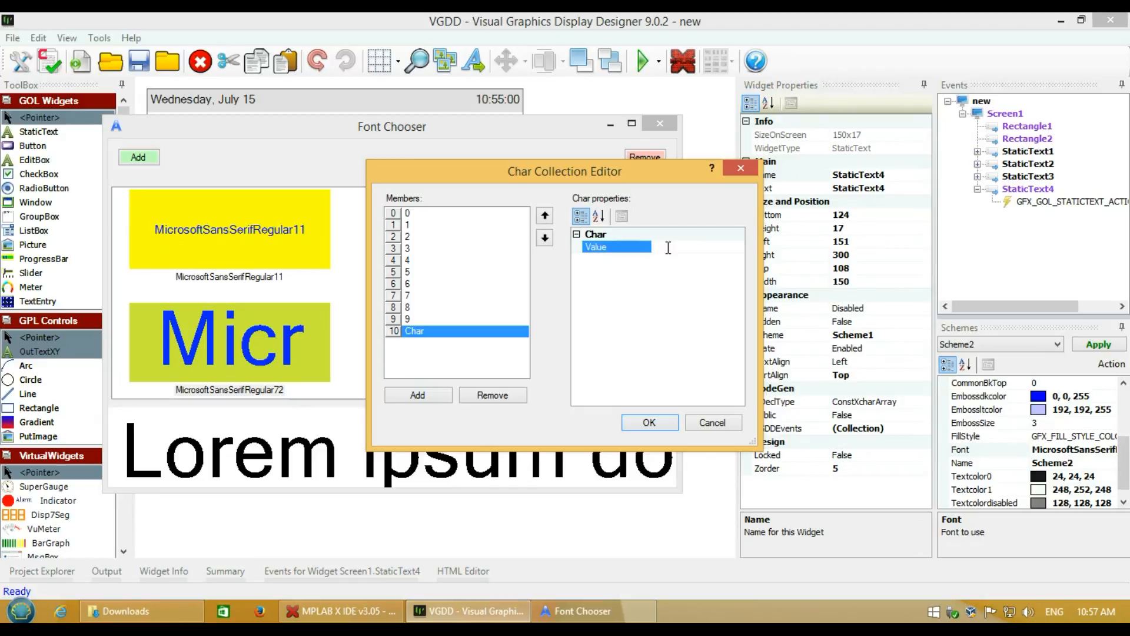
{"action": "type", "text": "."}
{"action": "left_click", "coordinate": [433, 394]}
{"action": "left_click", "coordinate": [680, 248]}
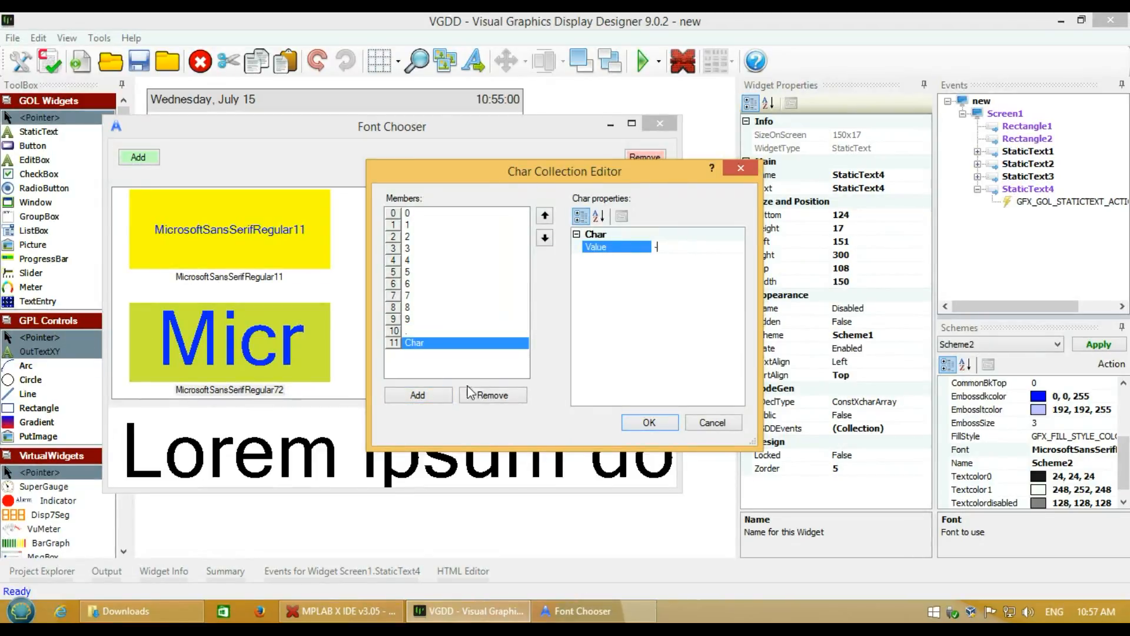
{"action": "type", "text": "-"}
{"action": "left_click", "coordinate": [417, 395]}
{"action": "left_click", "coordinate": [661, 250]}
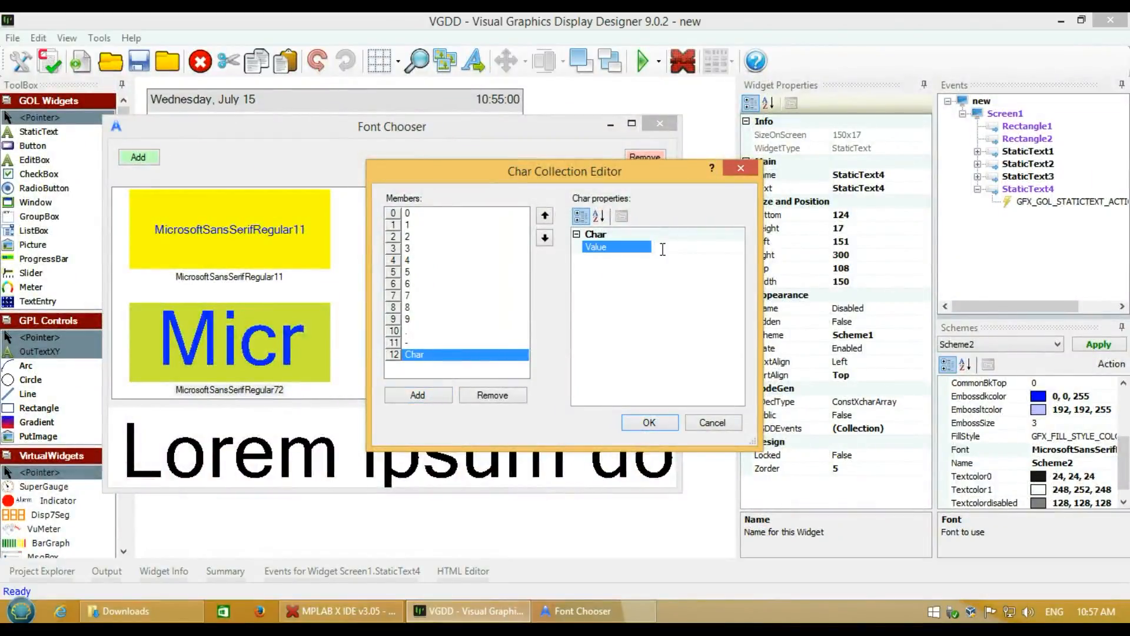
{"action": "left_click", "coordinate": [642, 424]}
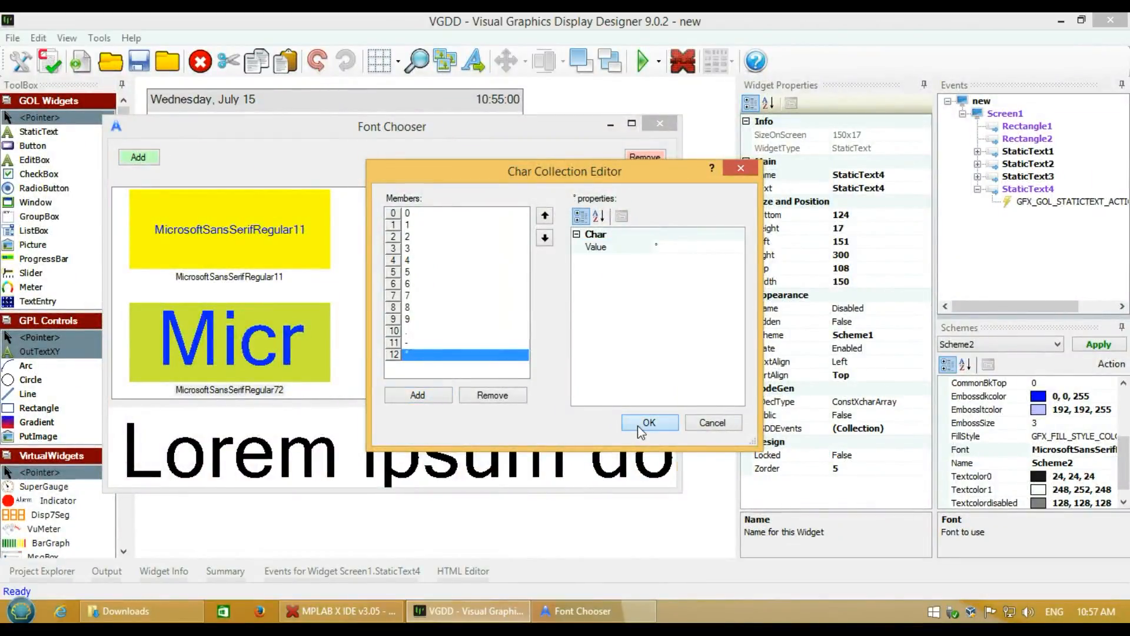
Choose the 72-point font for Scheme2 and apply the scheme to the new text in the middle of the screen
{"action": "double_click", "coordinate": [266, 349]}
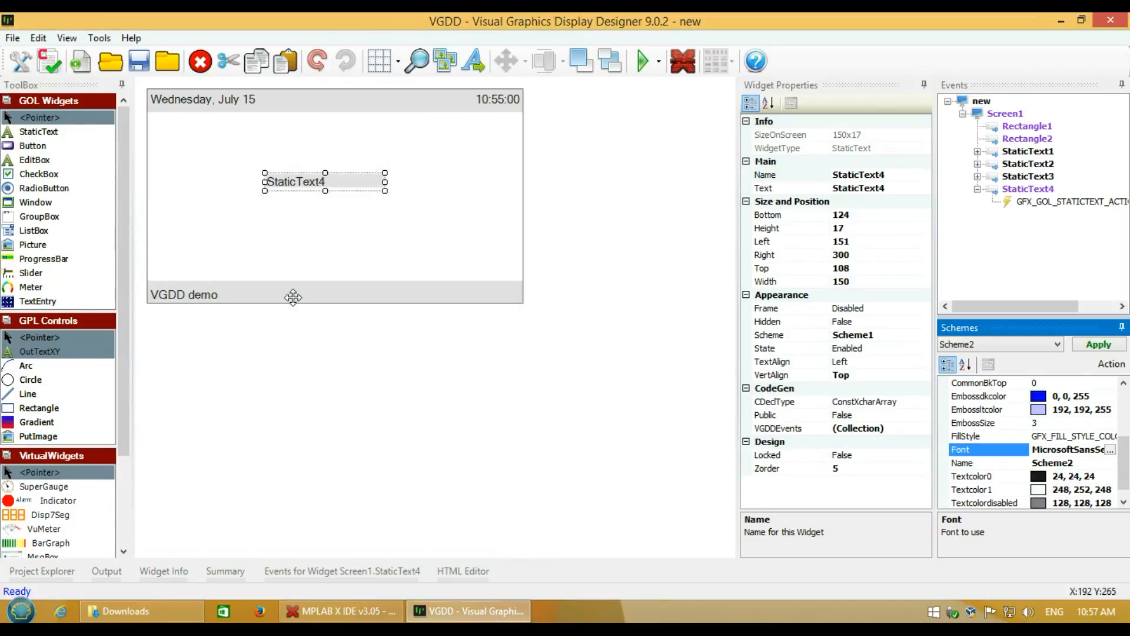
{"action": "left_click", "coordinate": [1088, 347]}
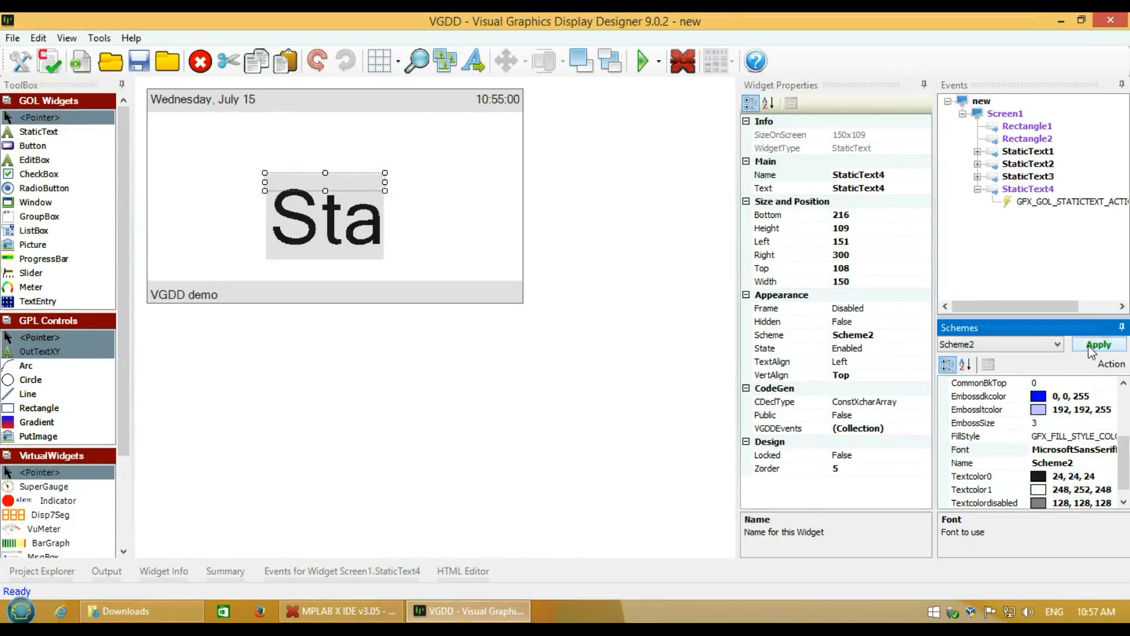
{"action": "left_click", "coordinate": [225, 213]}
{"action": "left_click", "coordinate": [276, 215]}
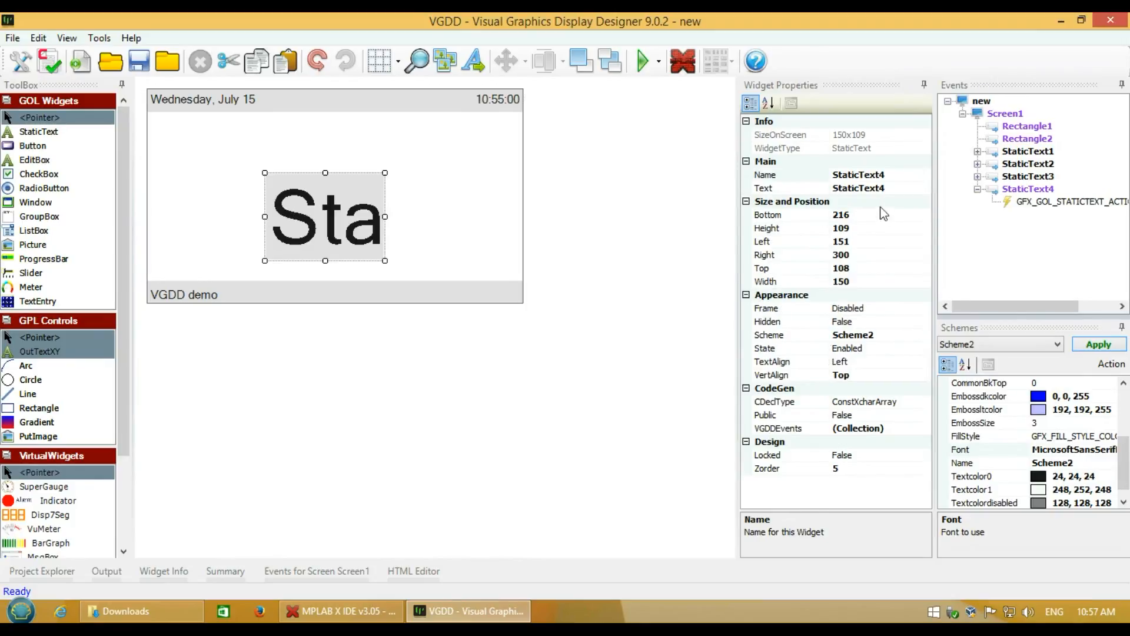
Set the large text to "21.3°", widen its box to about 237 px and move it to about left 85, top 79
{"action": "left_click", "coordinate": [883, 188]}
{"action": "type", "text": "2"}
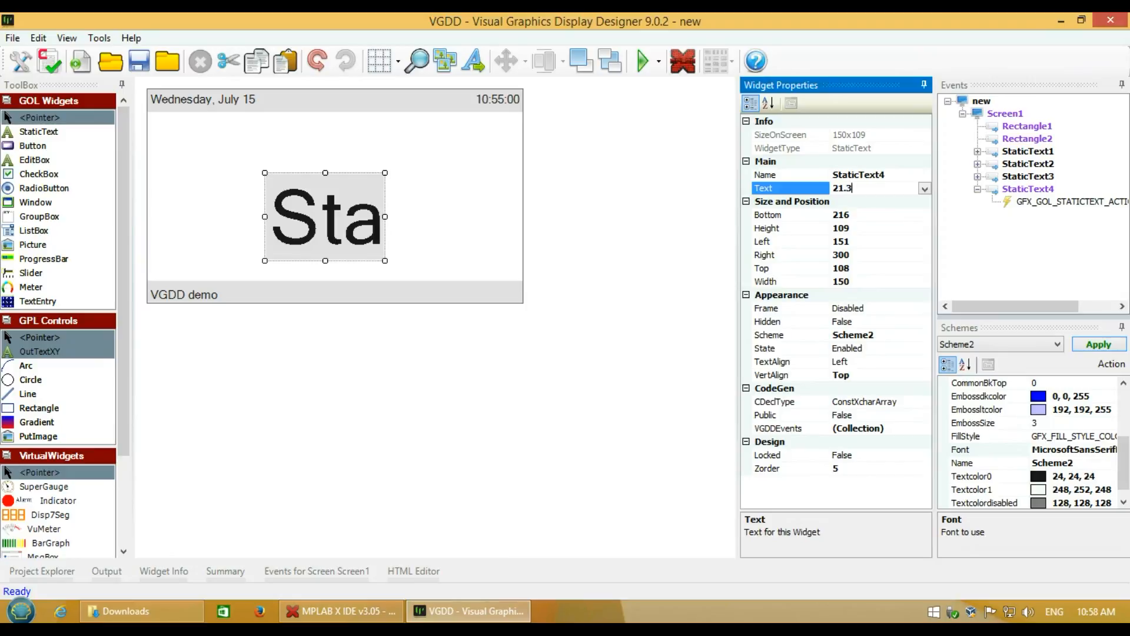
{"action": "type", "text": "1.3°"}
{"action": "key", "text": "Return"}
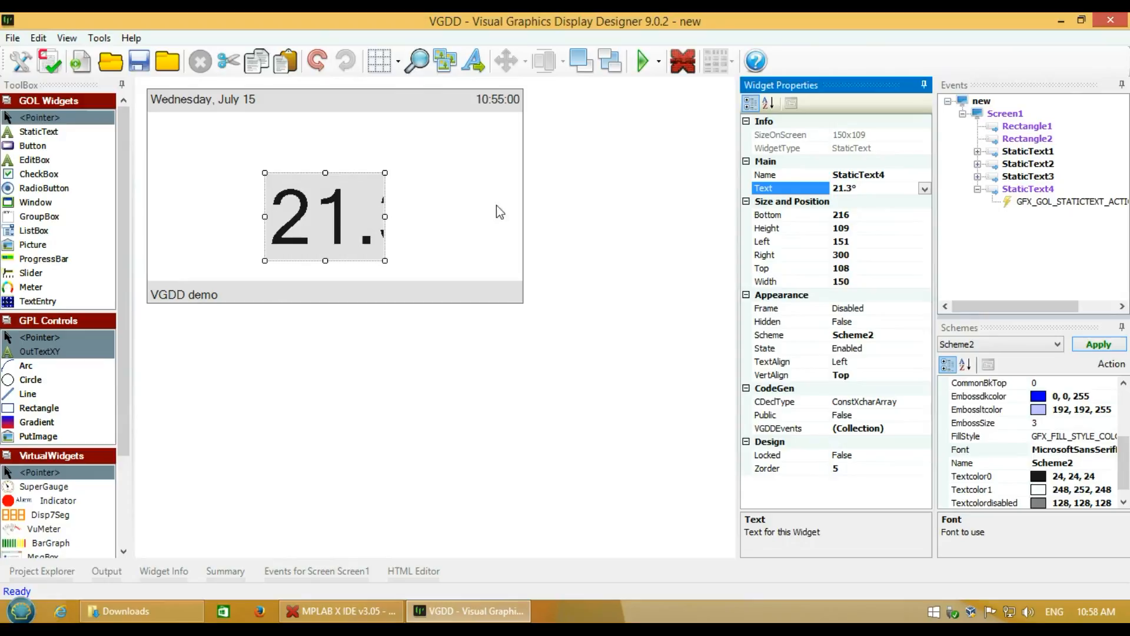
{"action": "left_click_drag", "start_coordinate": [387, 218], "coordinate": [302, 200]}
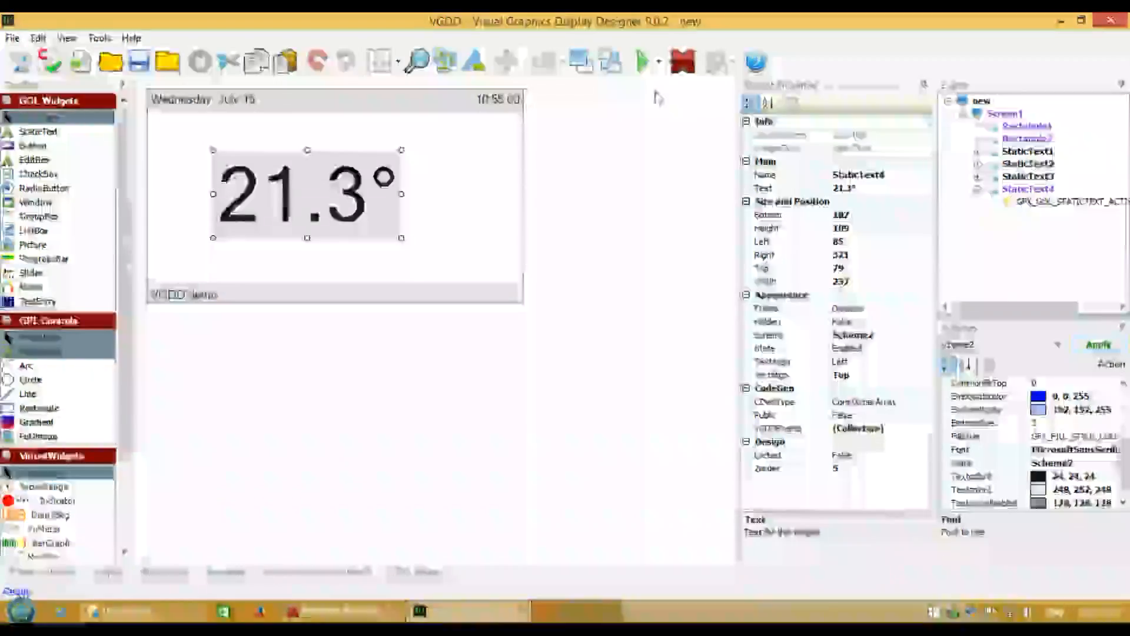
Set Scheme2's common background colour to white (255, 255, 255) by sampling the empty screen area with the eyedropper
{"action": "left_click_drag", "start_coordinate": [1127, 467], "coordinate": [1114, 441]}
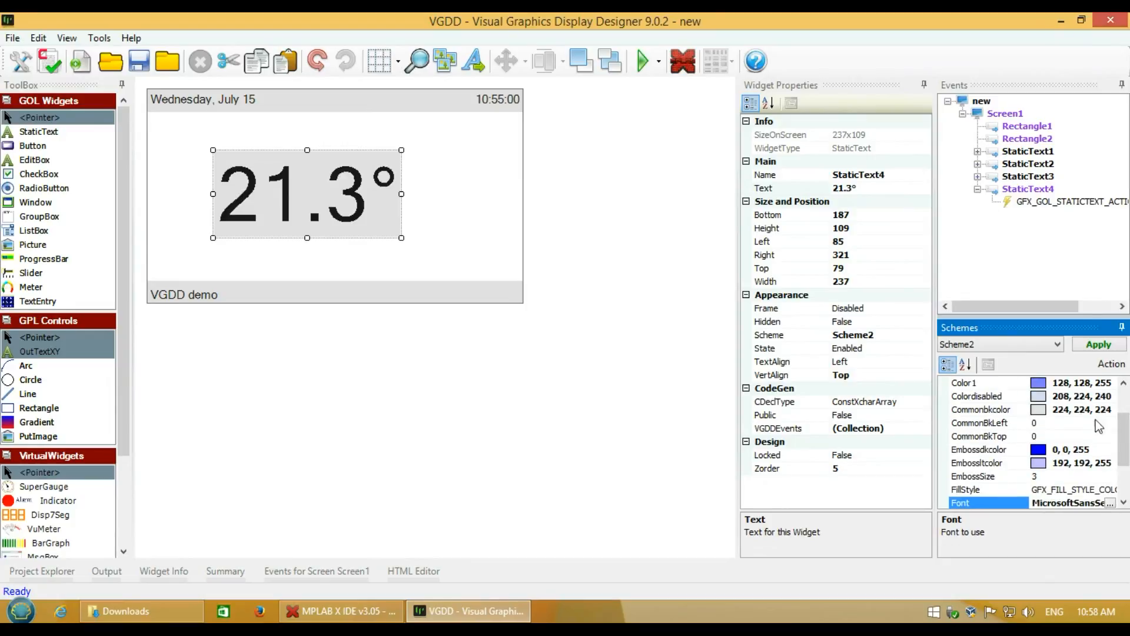
{"action": "left_click", "coordinate": [1097, 411]}
{"action": "left_click", "coordinate": [1110, 411]}
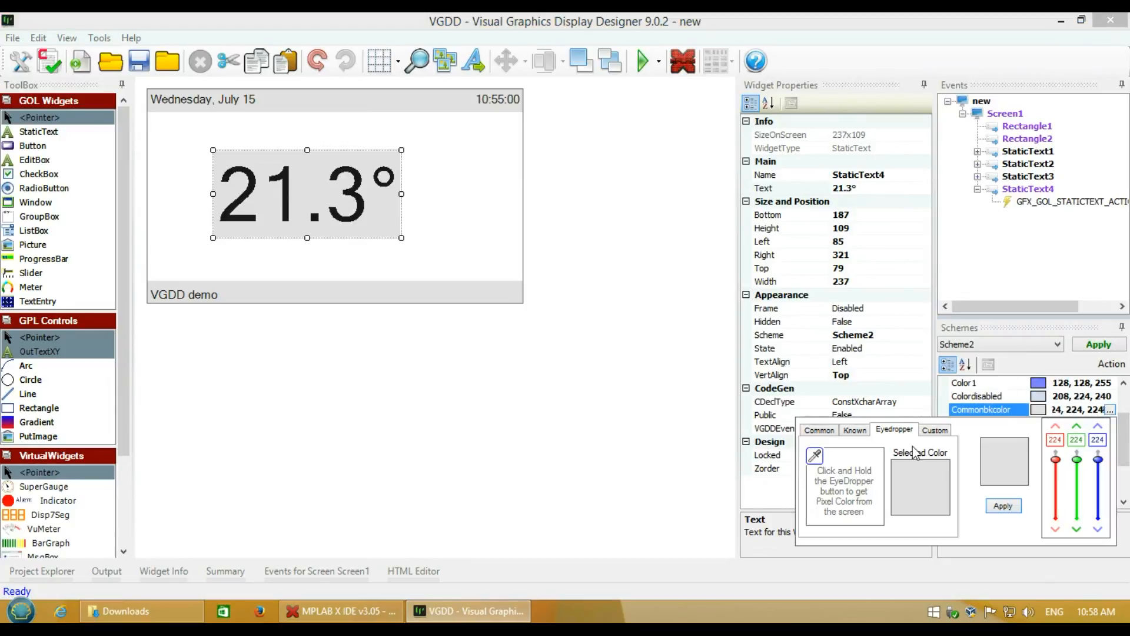
{"action": "left_click", "coordinate": [815, 457]}
{"action": "left_click_drag", "start_coordinate": [813, 458], "coordinate": [463, 233]}
{"action": "left_click", "coordinate": [1015, 507]}
{"action": "left_click", "coordinate": [483, 248]}
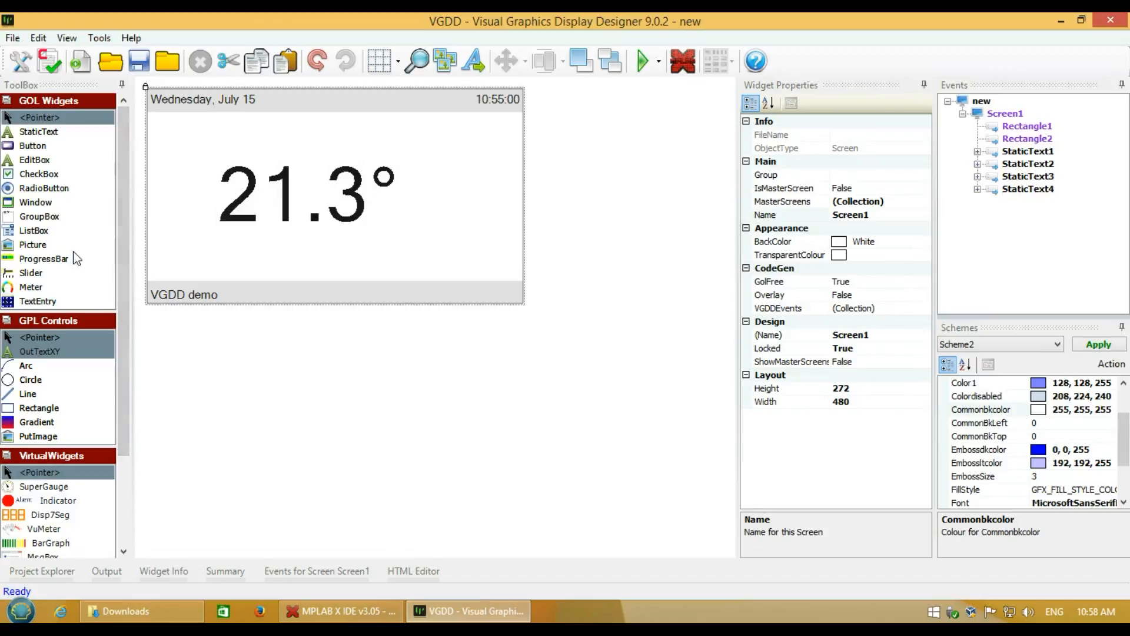
Place a Picture widget at about left 36, top 191, and browse the Downloads folder for a bitmap to add to it
{"action": "left_click_drag", "start_coordinate": [35, 246], "coordinate": [175, 239]}
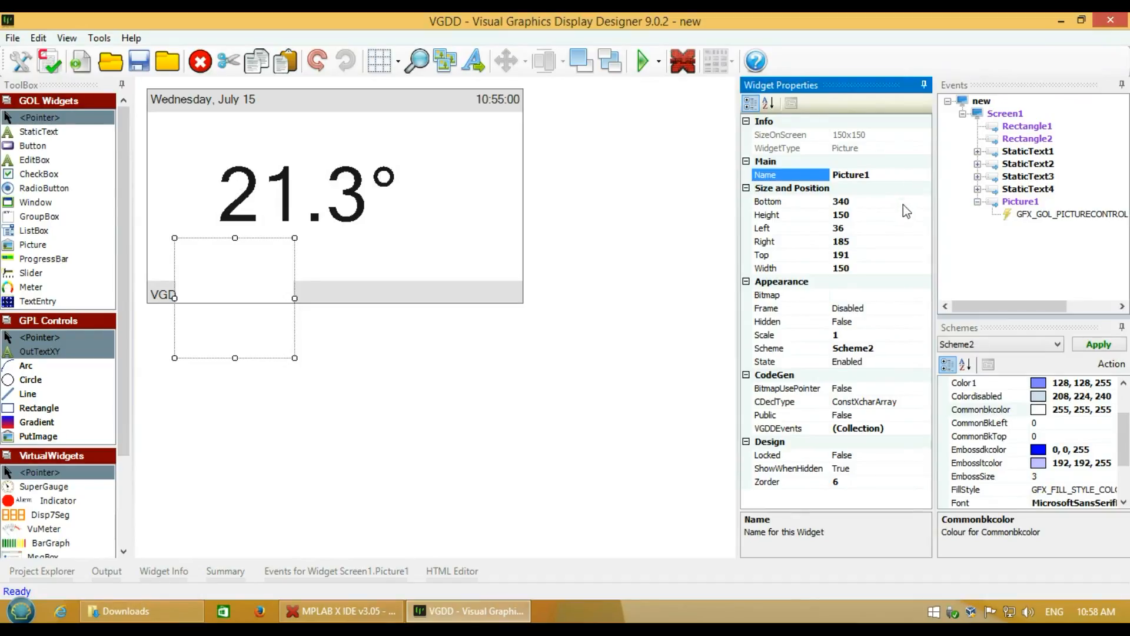
{"action": "left_click", "coordinate": [908, 291]}
{"action": "left_click", "coordinate": [924, 295]}
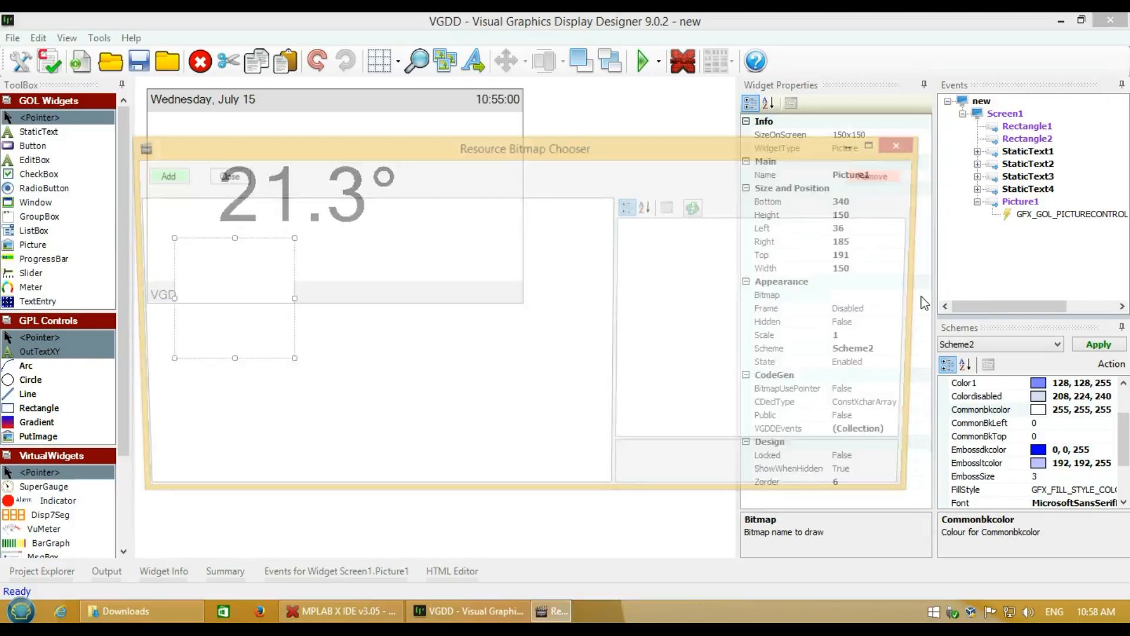
{"action": "left_click", "coordinate": [155, 177]}
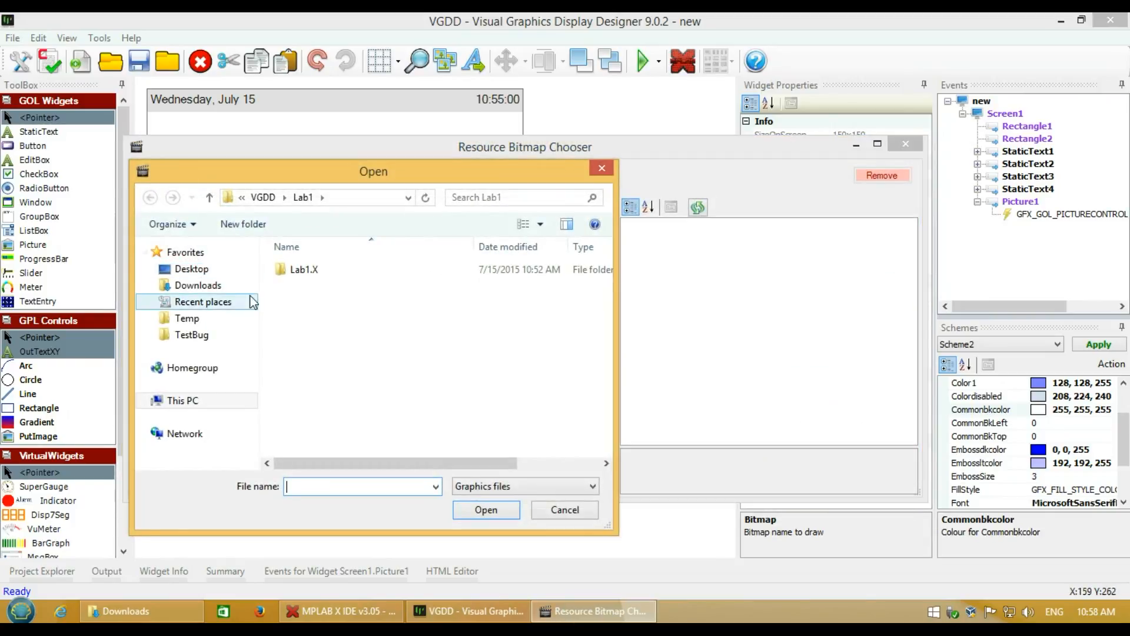
{"action": "left_click", "coordinate": [215, 287]}
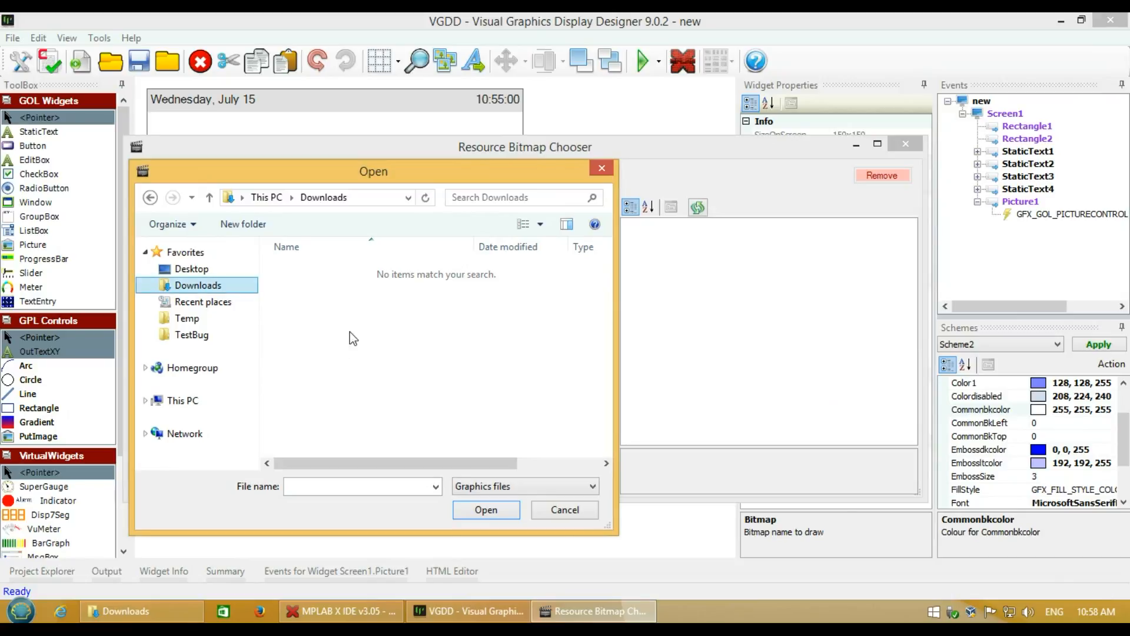
Switch to the Downloads folder in File Explorer and extract the Lab1Resources archive there
{"action": "left_click", "coordinate": [142, 611]}
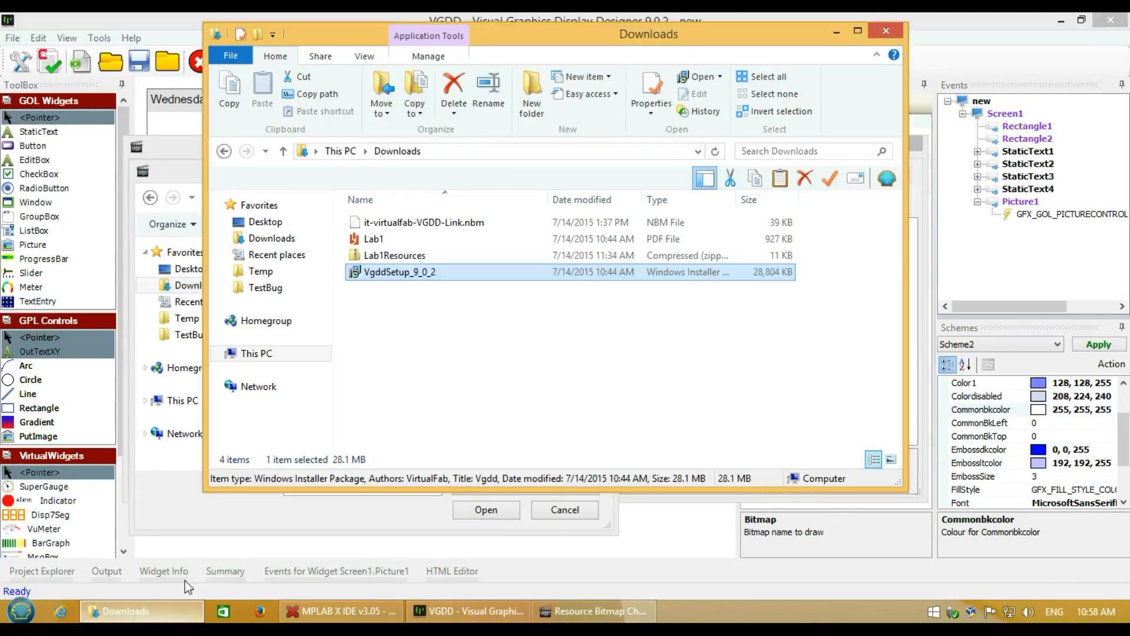
{"action": "right_click", "coordinate": [413, 257]}
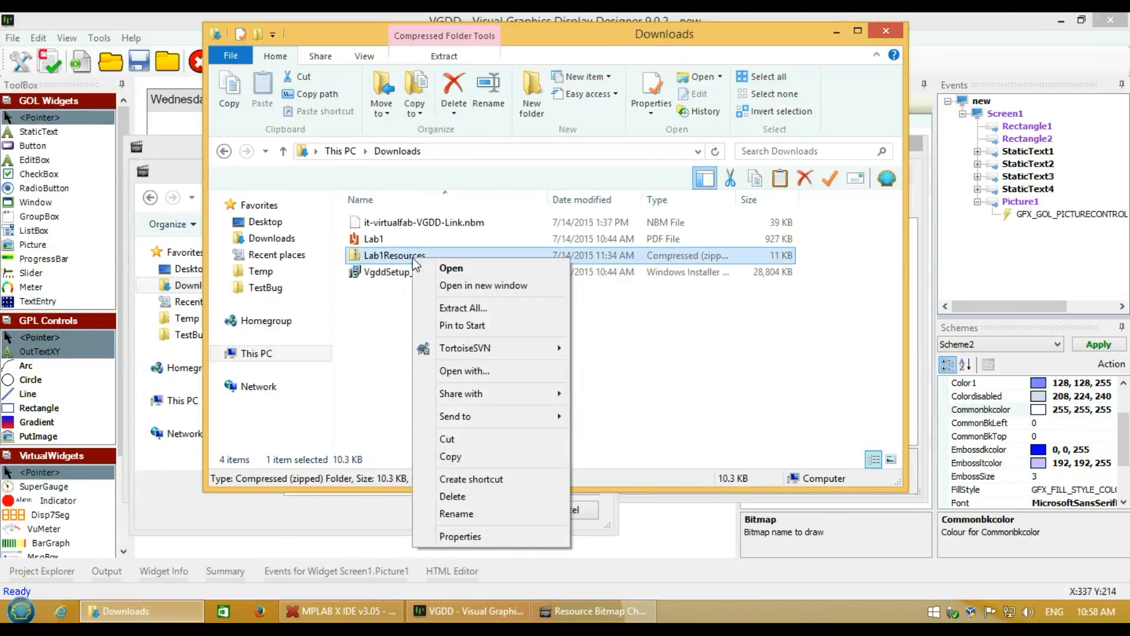
{"action": "left_click", "coordinate": [465, 306]}
{"action": "left_click", "coordinate": [719, 467]}
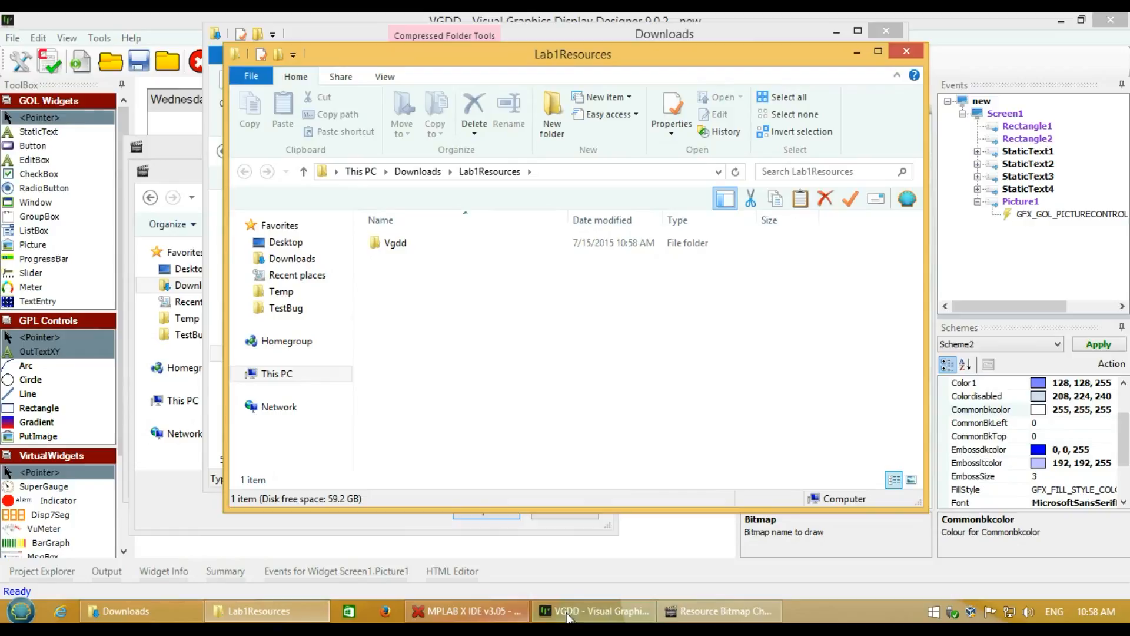
Back in the bitmap chooser, add the fan3 image from Lab1Resources\Vgdd and assign it to the Picture widget
{"action": "left_click", "coordinate": [680, 612]}
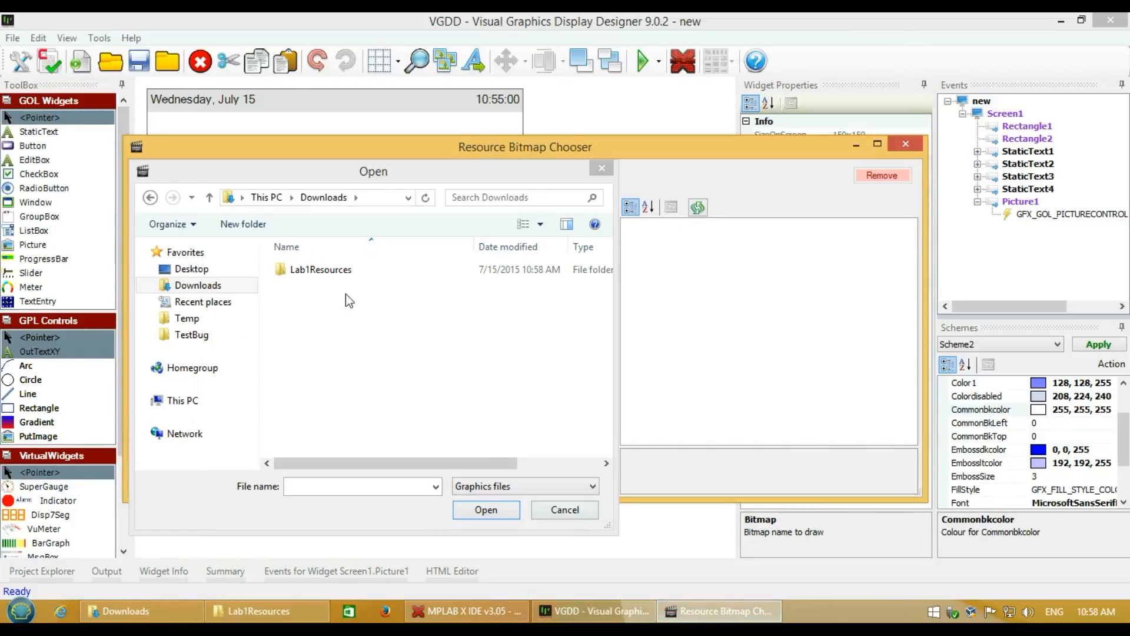
{"action": "double_click", "coordinate": [327, 272]}
{"action": "double_click", "coordinate": [323, 269]}
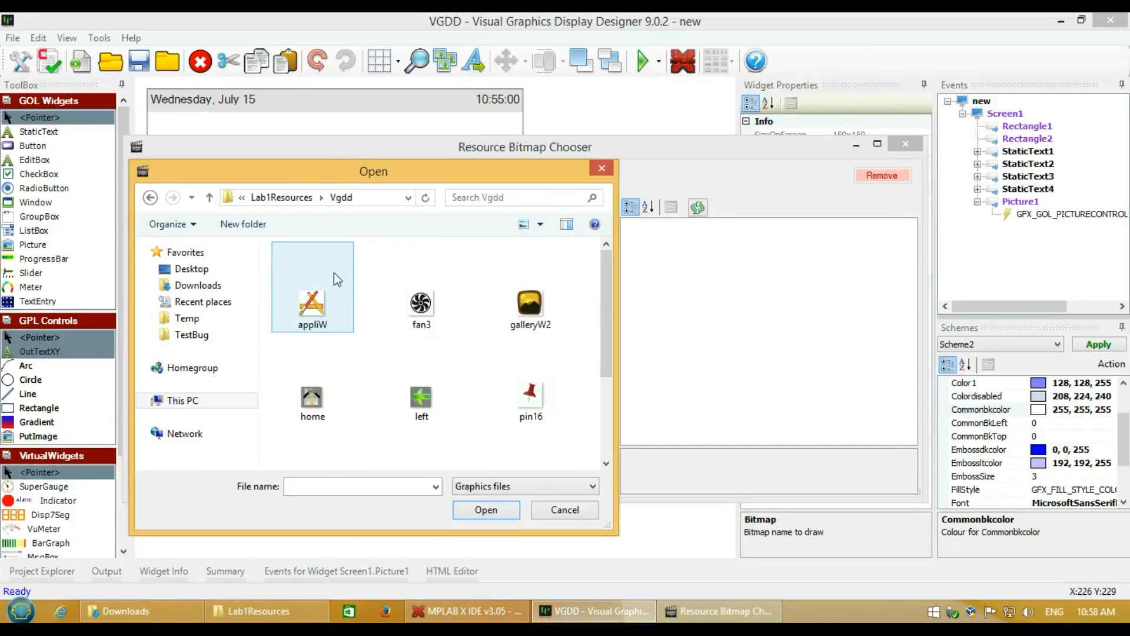
{"action": "double_click", "coordinate": [416, 259]}
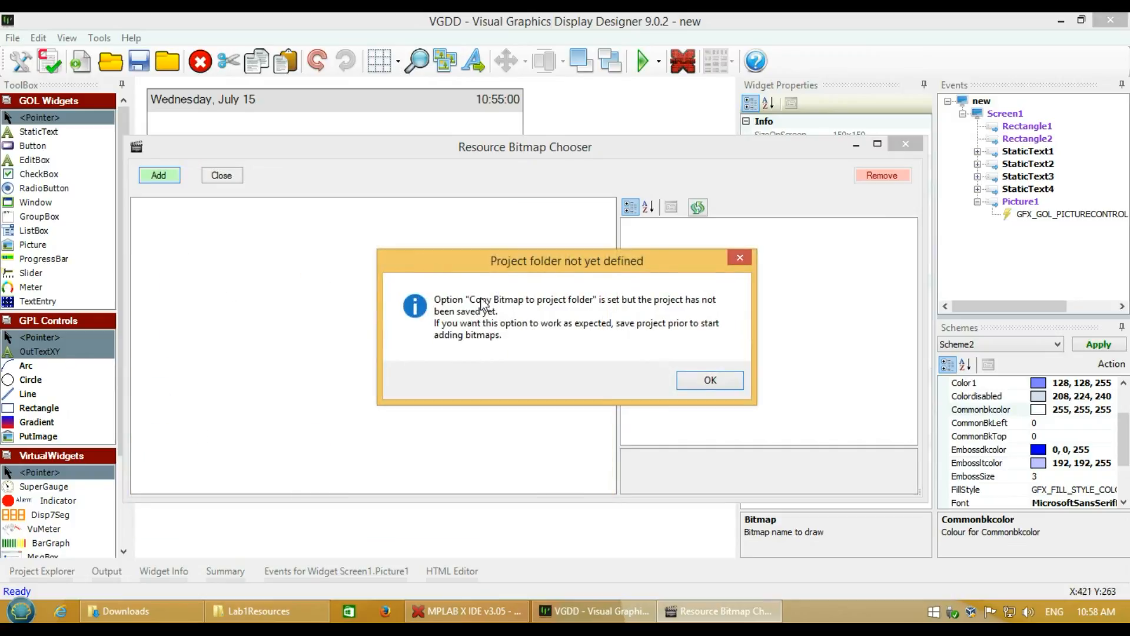
{"action": "left_click", "coordinate": [694, 381]}
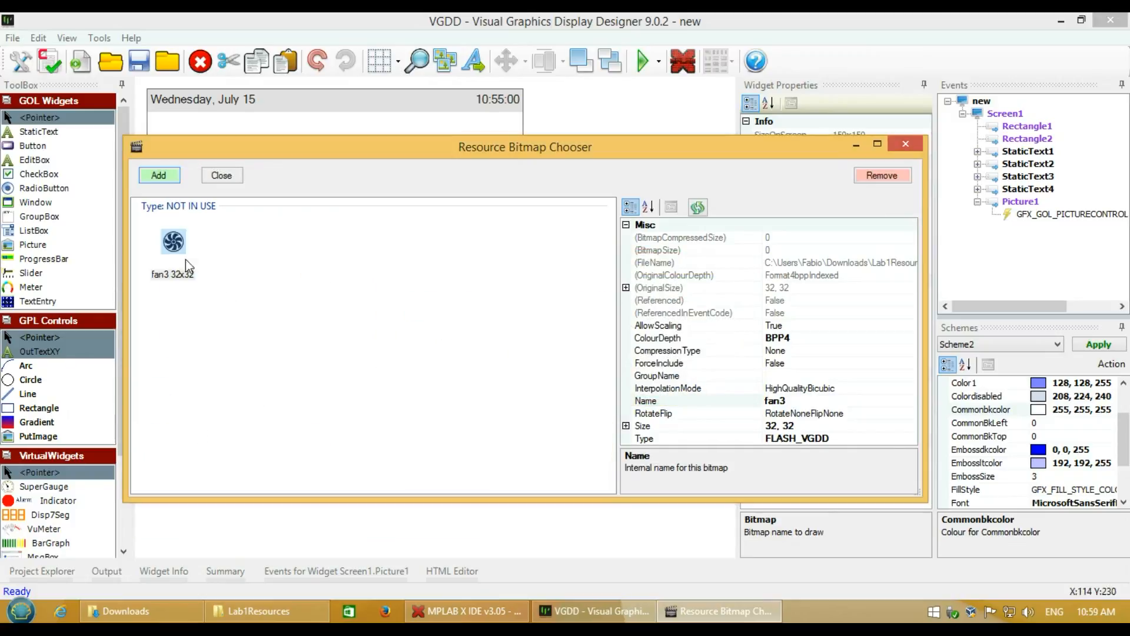
{"action": "left_click", "coordinate": [172, 244]}
{"action": "double_click", "coordinate": [173, 245]}
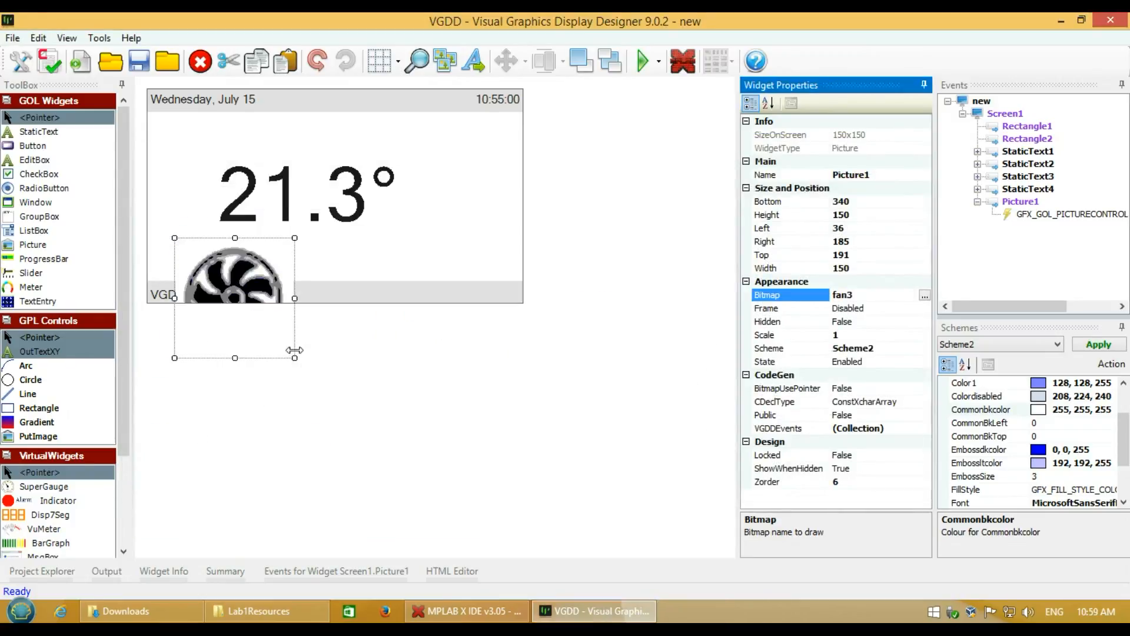
Shrink the fan picture to 47x47 px and move it to about left 49, top 180, below the temperature text
{"action": "left_click_drag", "start_coordinate": [296, 359], "coordinate": [210, 277]}
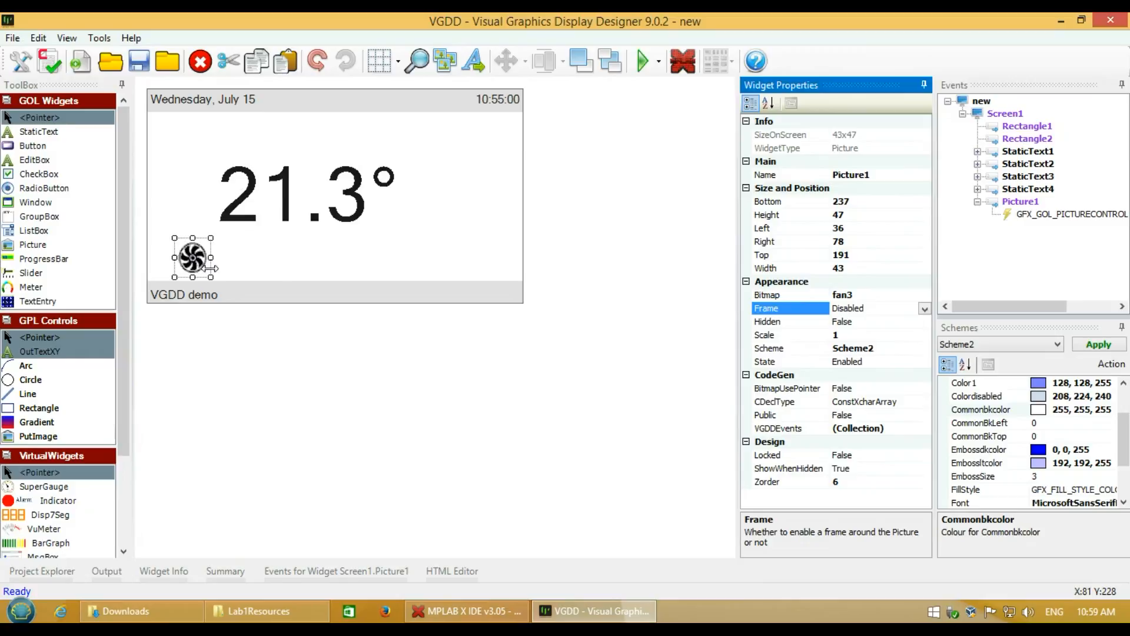
{"action": "left_click", "coordinate": [196, 265]}
{"action": "key", "text": "shift+Right"}
{"action": "key", "text": "shift+Right"}
{"action": "key", "text": "shift+Right"}
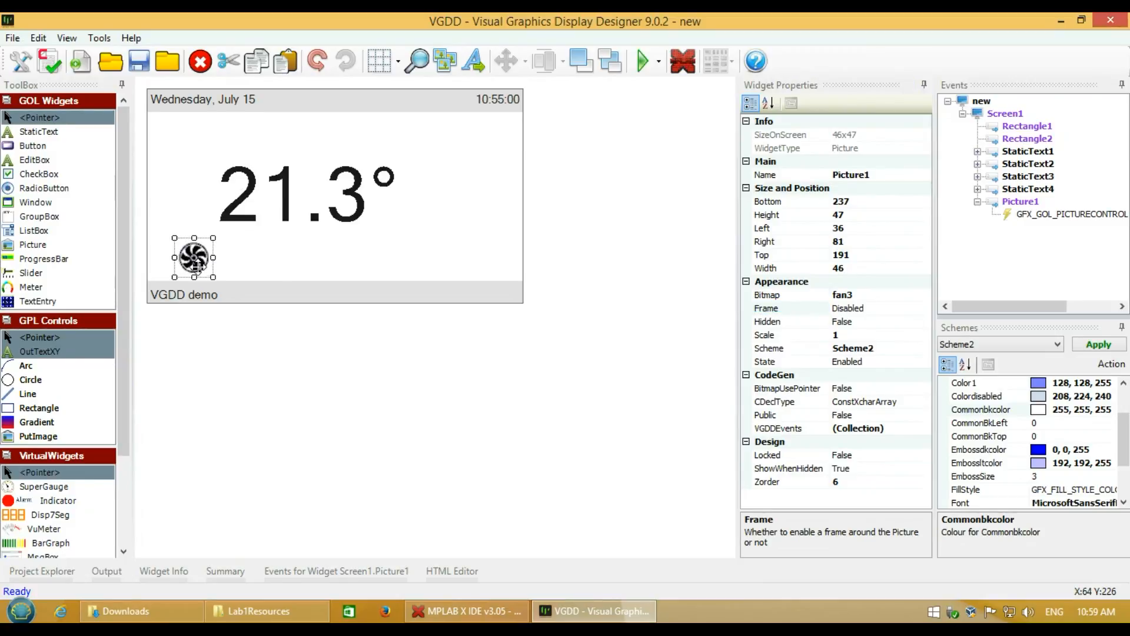
{"action": "left_click_drag", "start_coordinate": [196, 265], "coordinate": [202, 252]}
{"action": "key", "text": "shift+Right"}
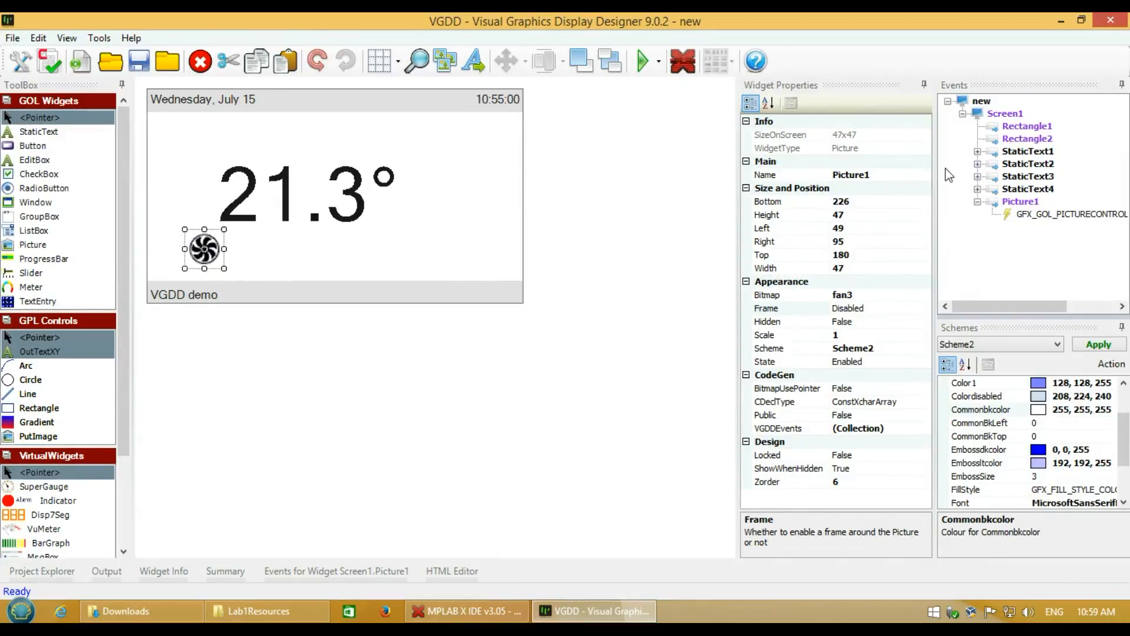
{"action": "left_click", "coordinate": [841, 135]}
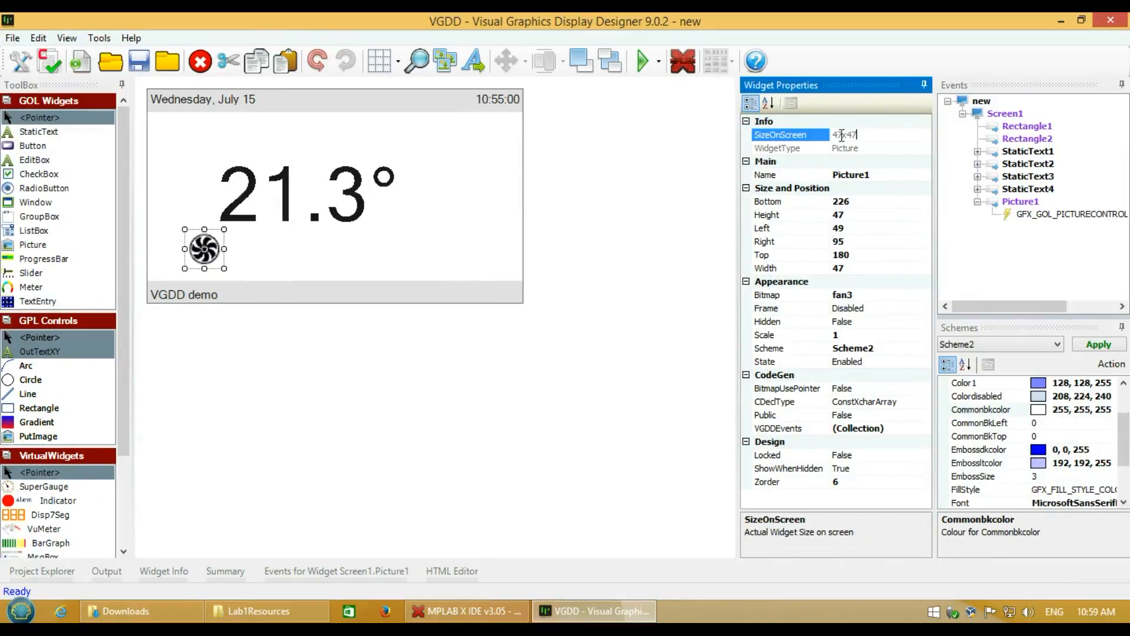
{"action": "left_click", "coordinate": [242, 264]}
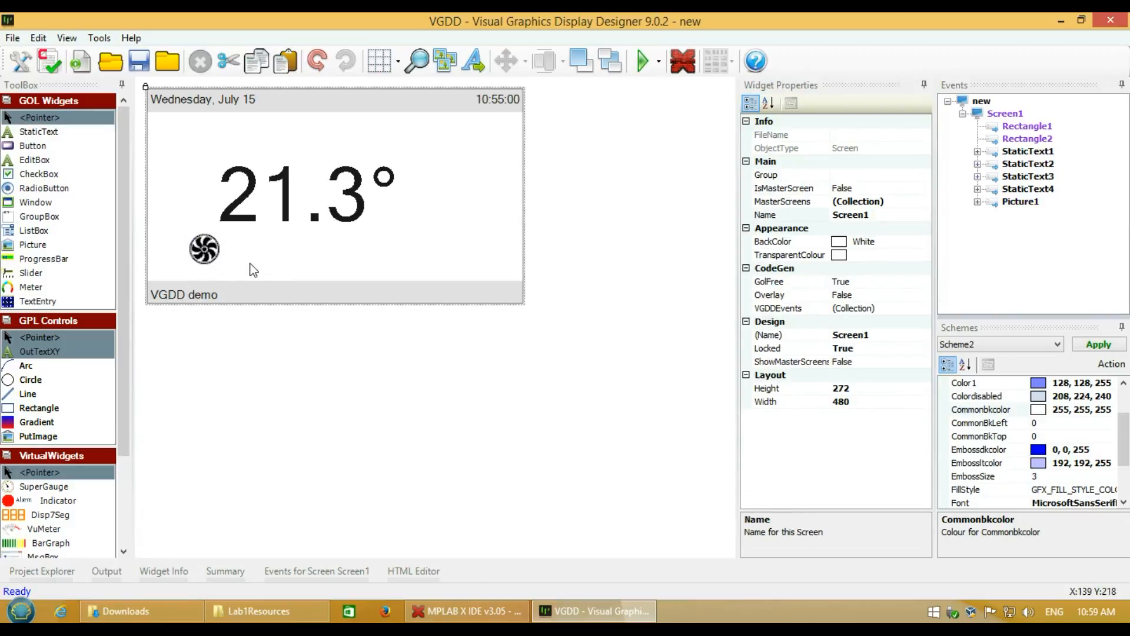
Save the project as Lab1 in C:\VGDD\Lab1, and save its screen there as Screen1
{"action": "left_click", "coordinate": [139, 61]}
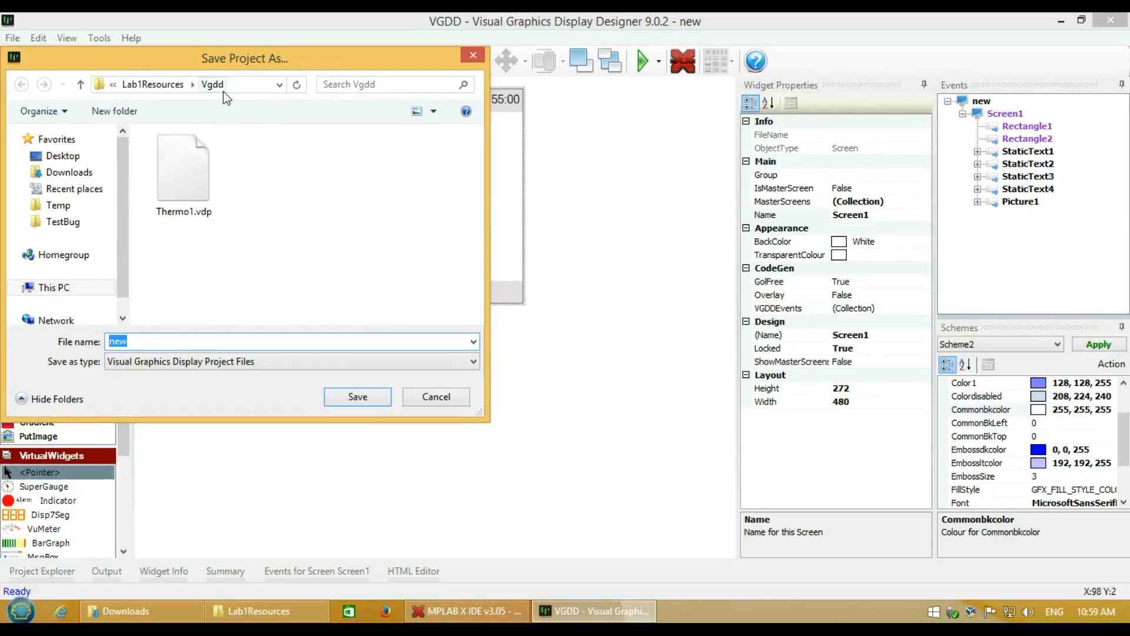
{"action": "left_click", "coordinate": [82, 86]}
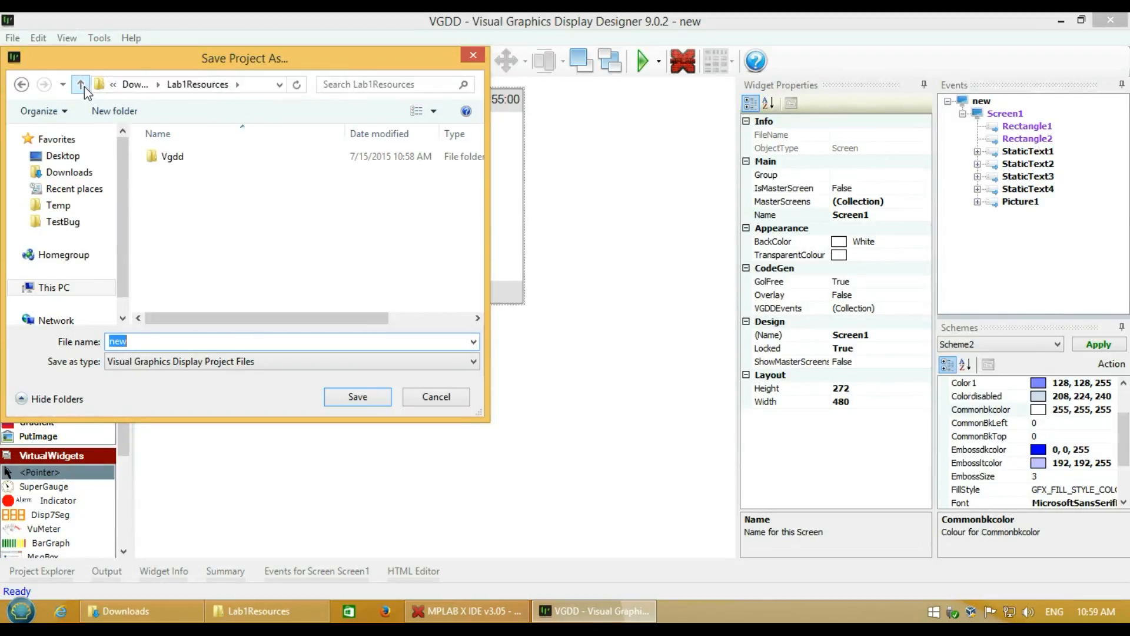
{"action": "left_click", "coordinate": [81, 86]}
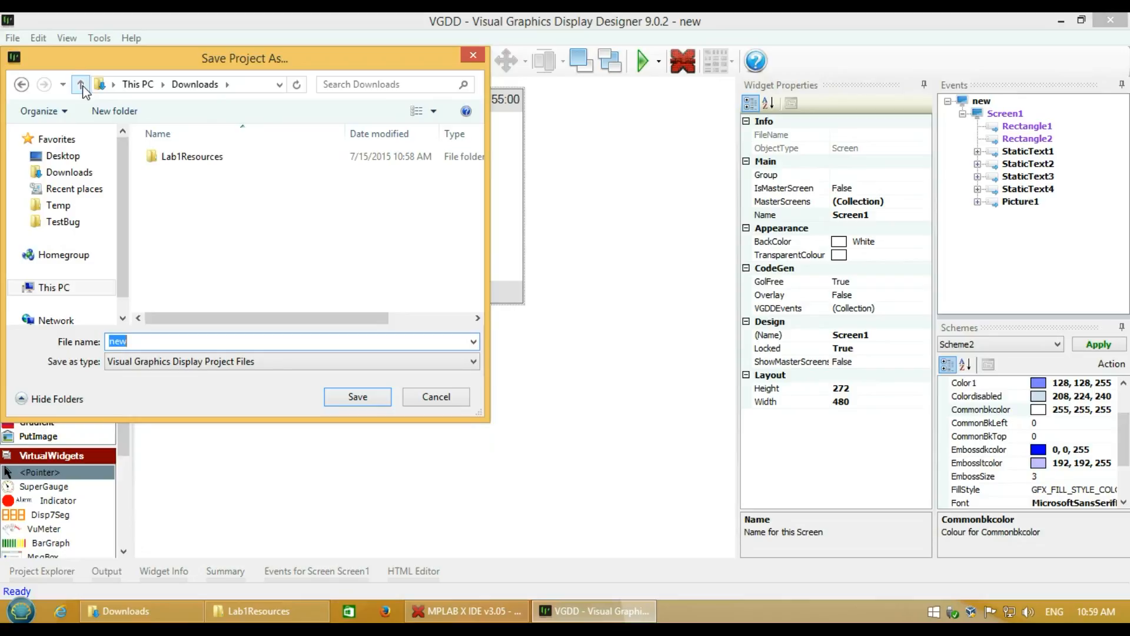
{"action": "left_click", "coordinate": [81, 285]}
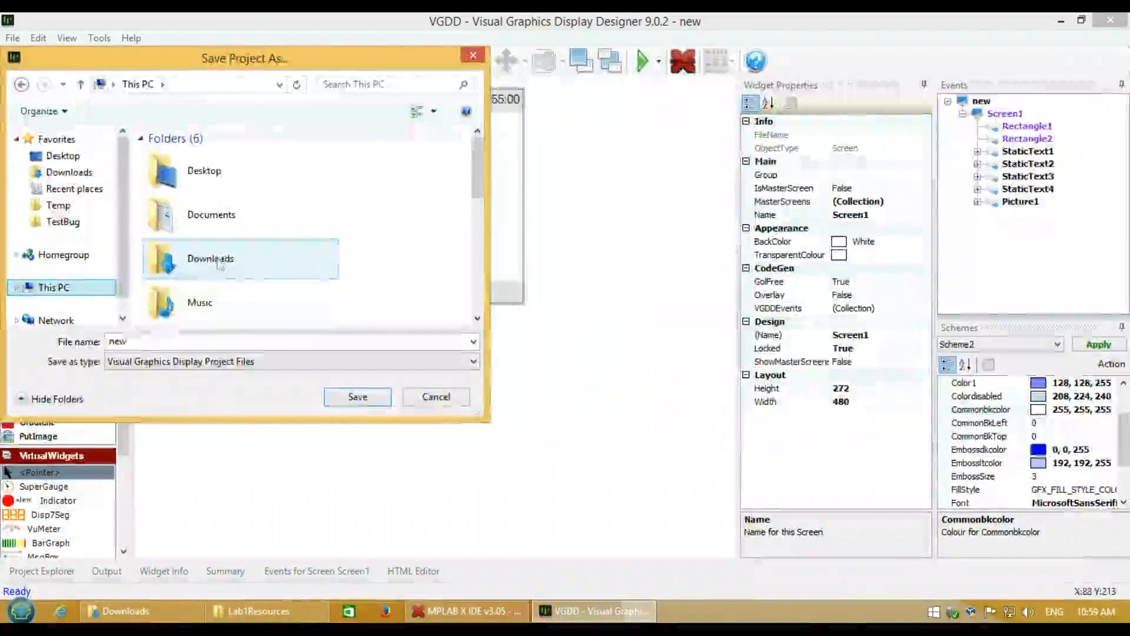
{"action": "left_click", "coordinate": [18, 288]}
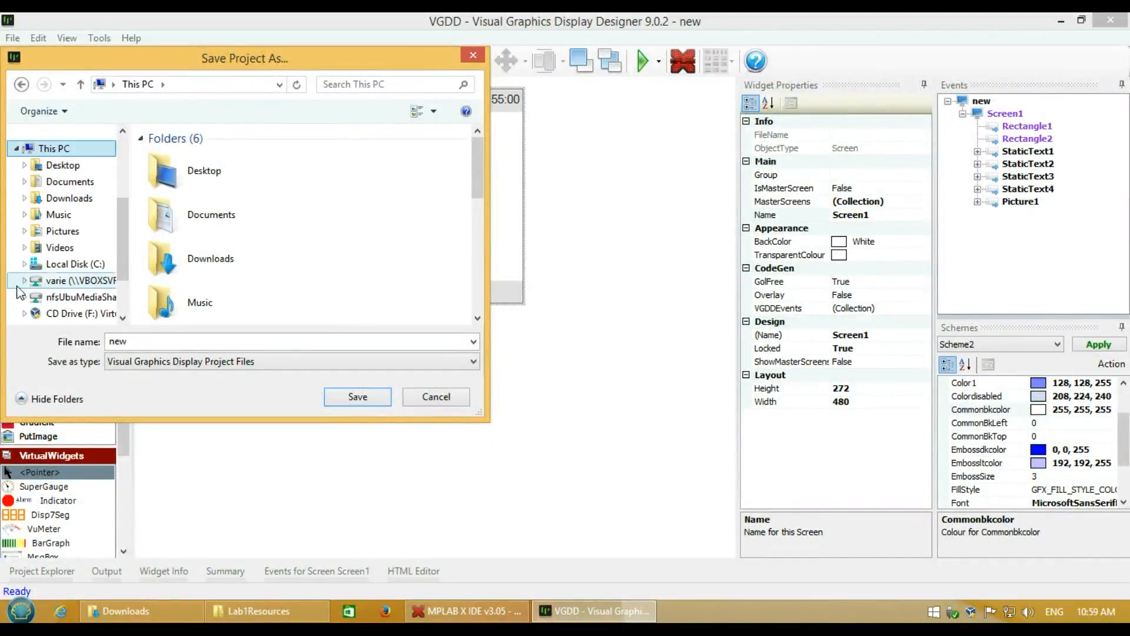
{"action": "left_click", "coordinate": [59, 263]}
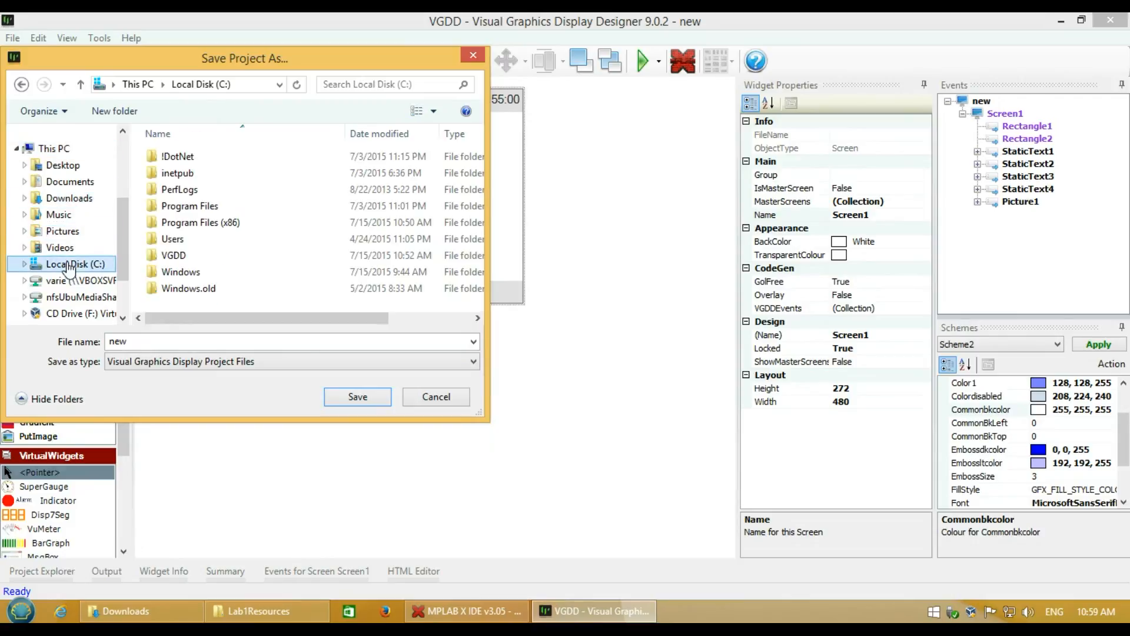
{"action": "double_click", "coordinate": [165, 258]}
{"action": "double_click", "coordinate": [166, 157]}
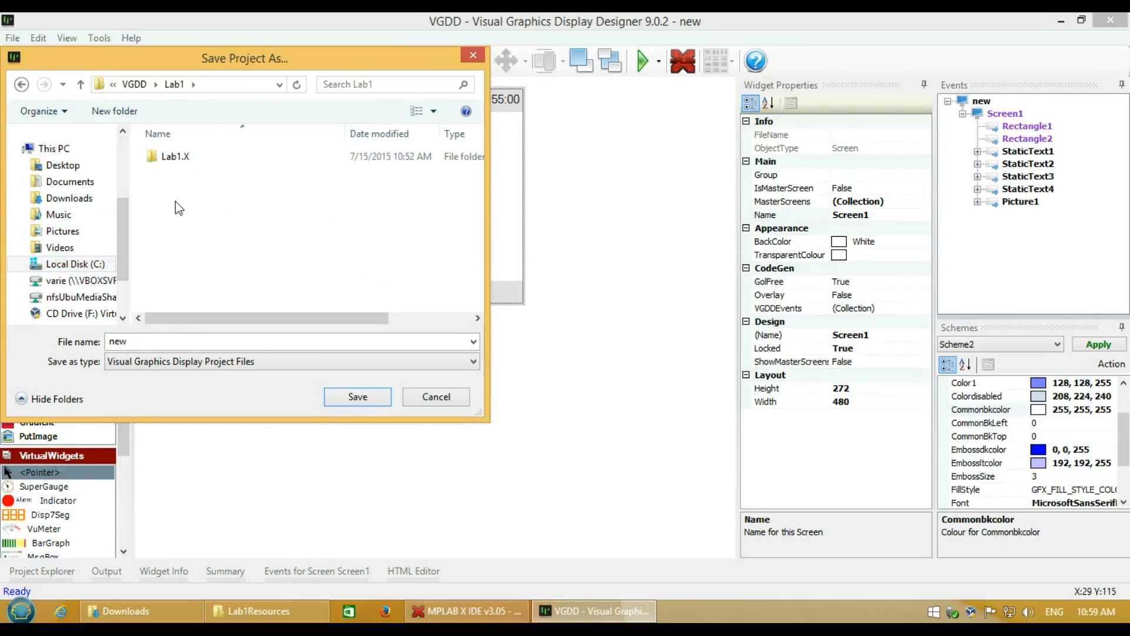
{"action": "double_click", "coordinate": [142, 341]}
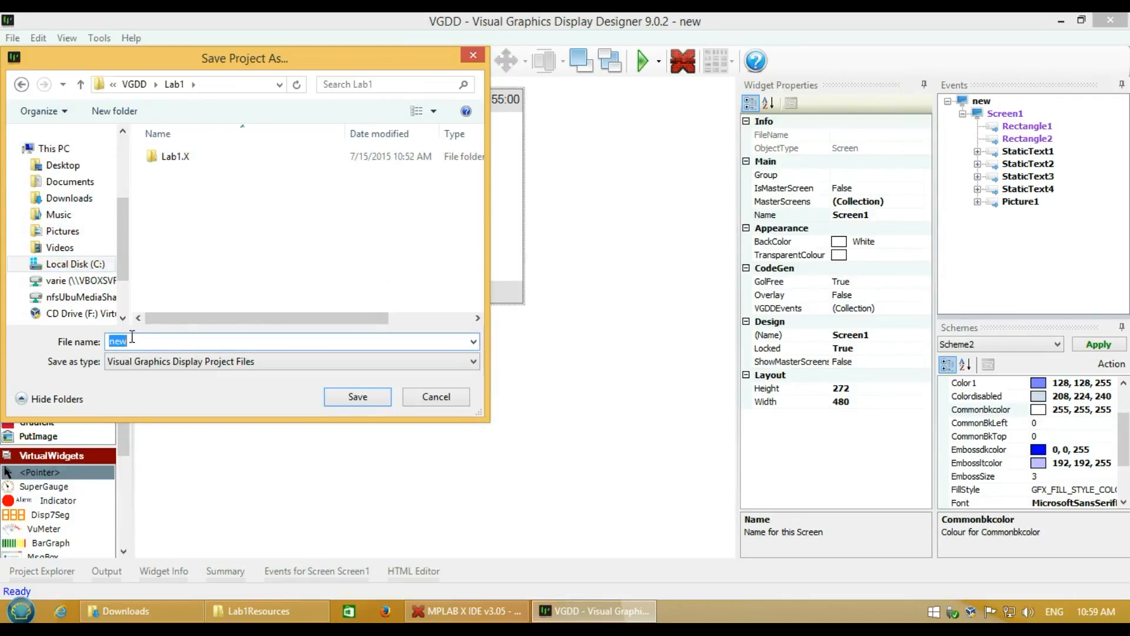
{"action": "type", "text": "Lab1"}
{"action": "key", "text": "Return"}
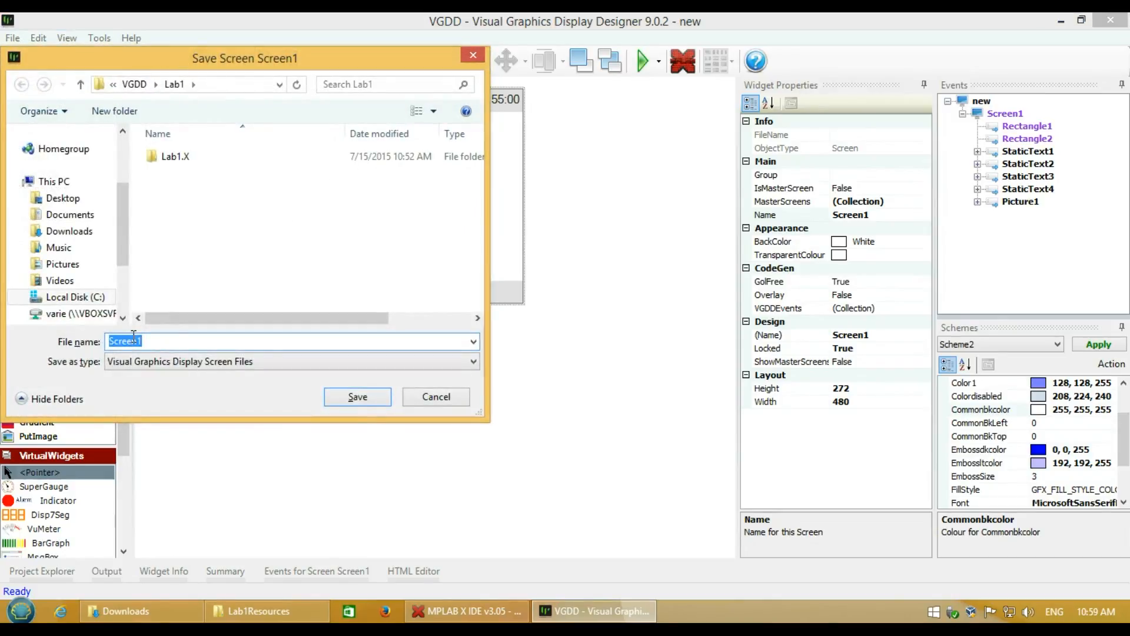
{"action": "left_click", "coordinate": [355, 403]}
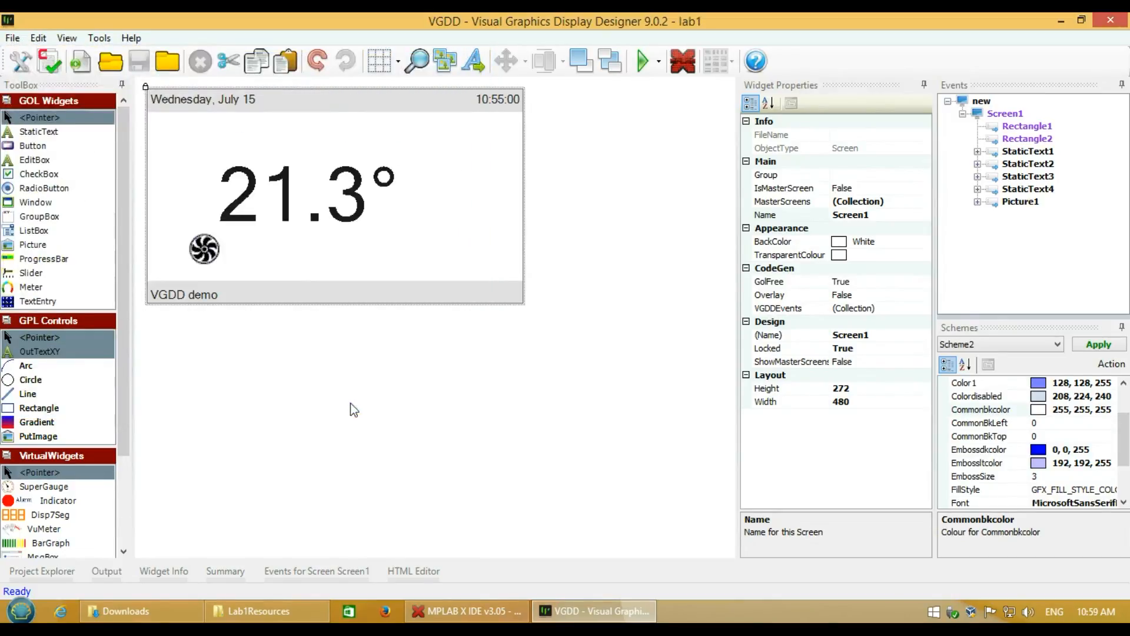
In the MPLAB X Wizard, select the PIC24FJ256DA210 Development Board, no expansion board and the Powertip 4.3in. 480x272 display
{"action": "left_click", "coordinate": [683, 61]}
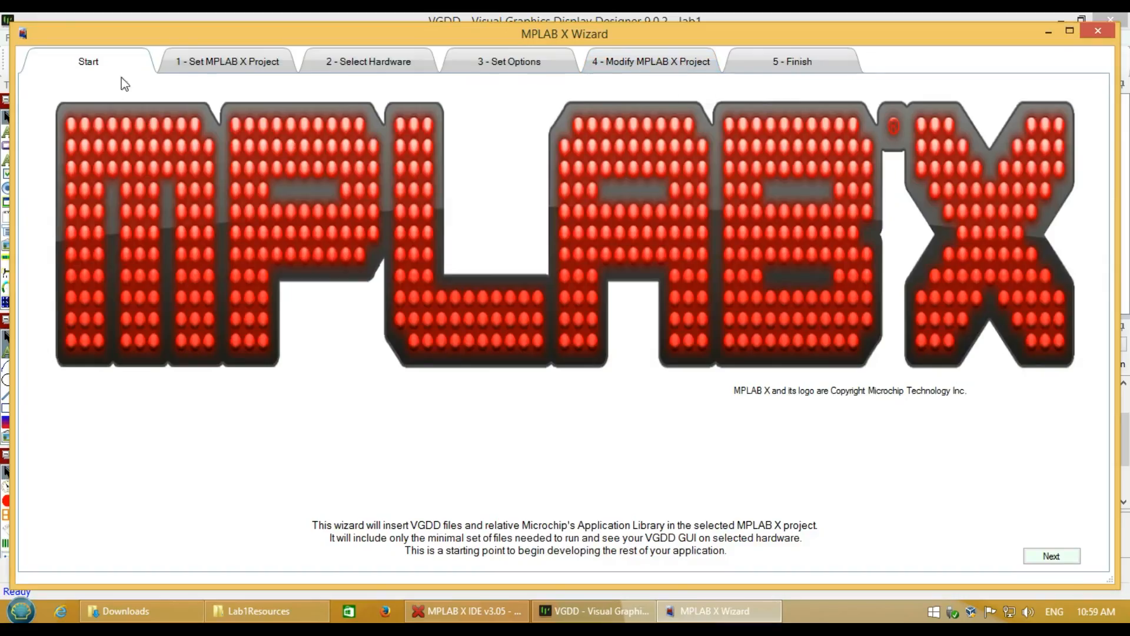
{"action": "left_click", "coordinate": [200, 67]}
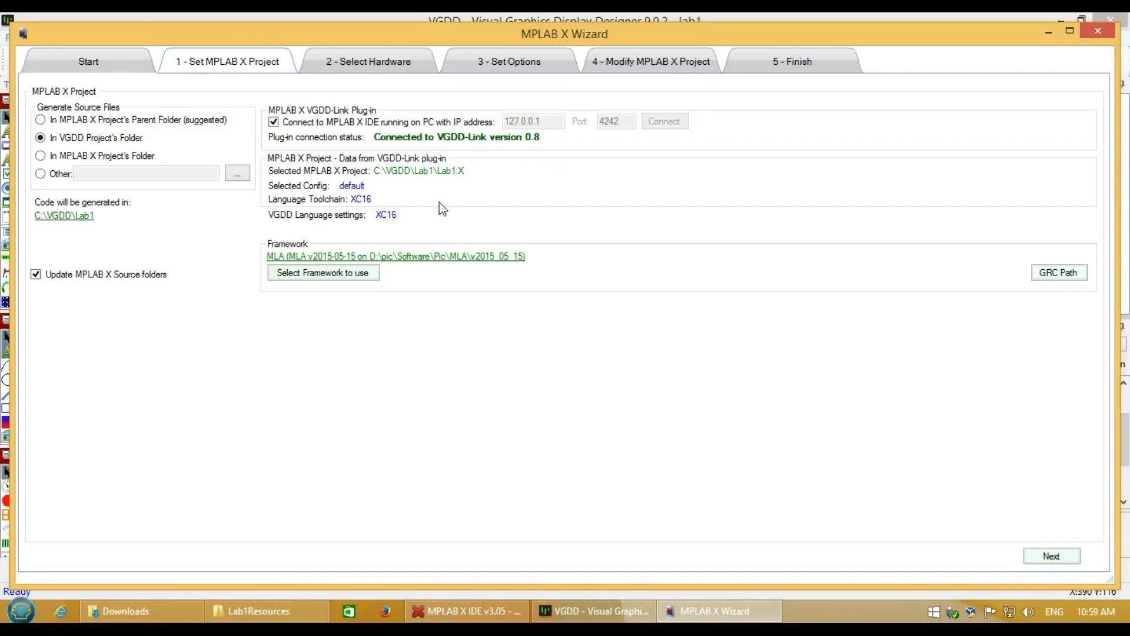
{"action": "left_click", "coordinate": [387, 69]}
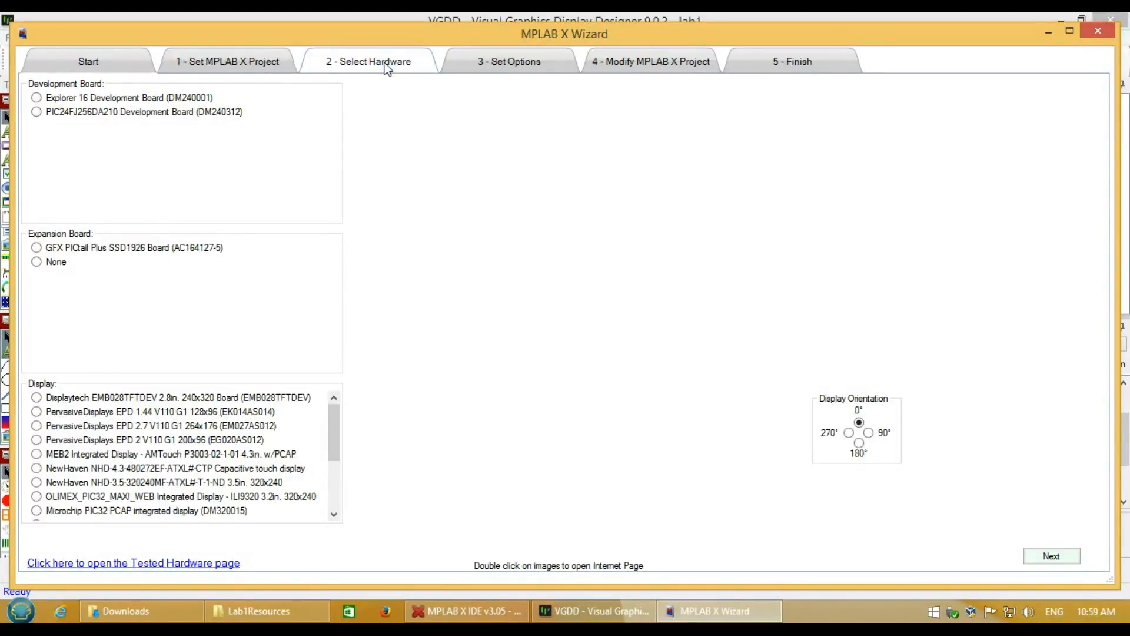
{"action": "left_click", "coordinate": [36, 112]}
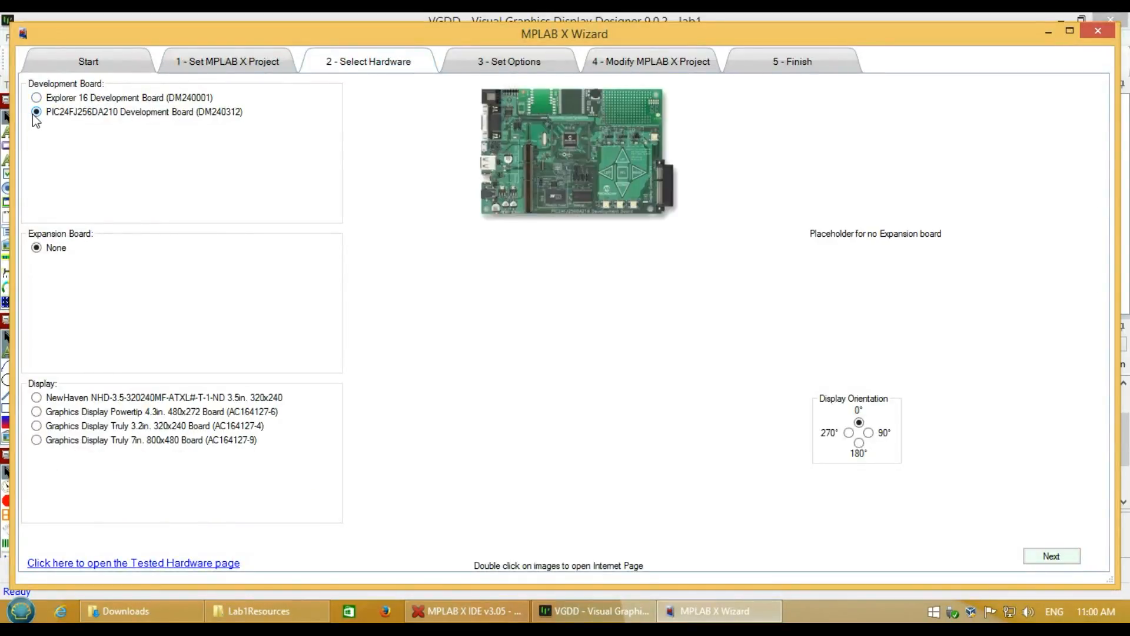
{"action": "left_click", "coordinate": [54, 249]}
{"action": "left_click", "coordinate": [37, 412]}
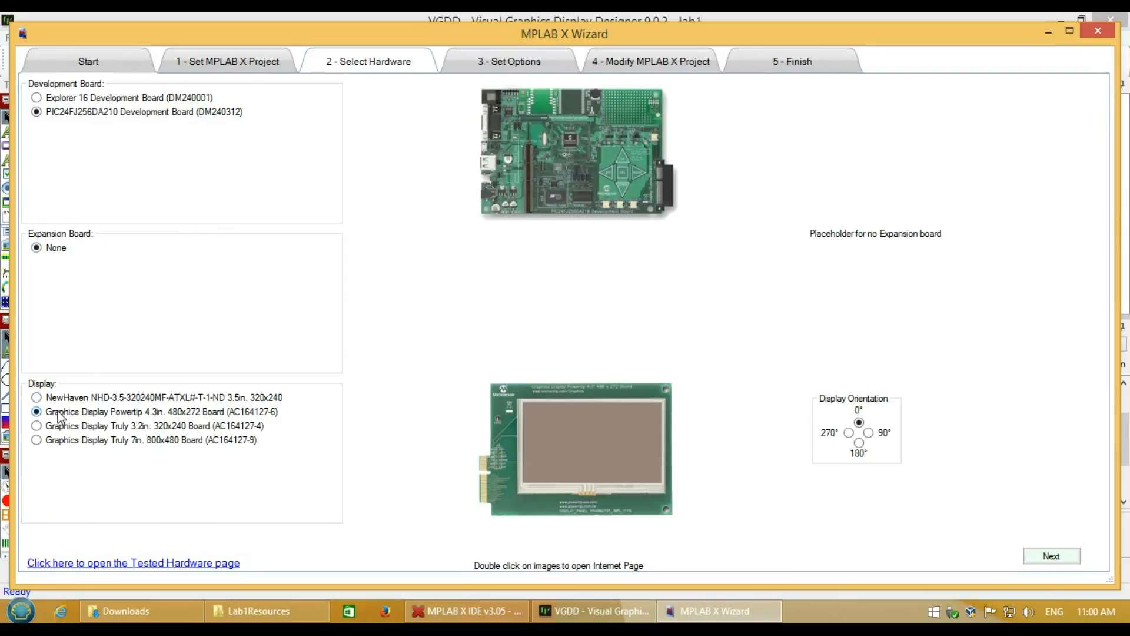
Keep the wizard's default code generation options and modify the linked MPLAB X project with the required source and header files
{"action": "left_click", "coordinate": [479, 62]}
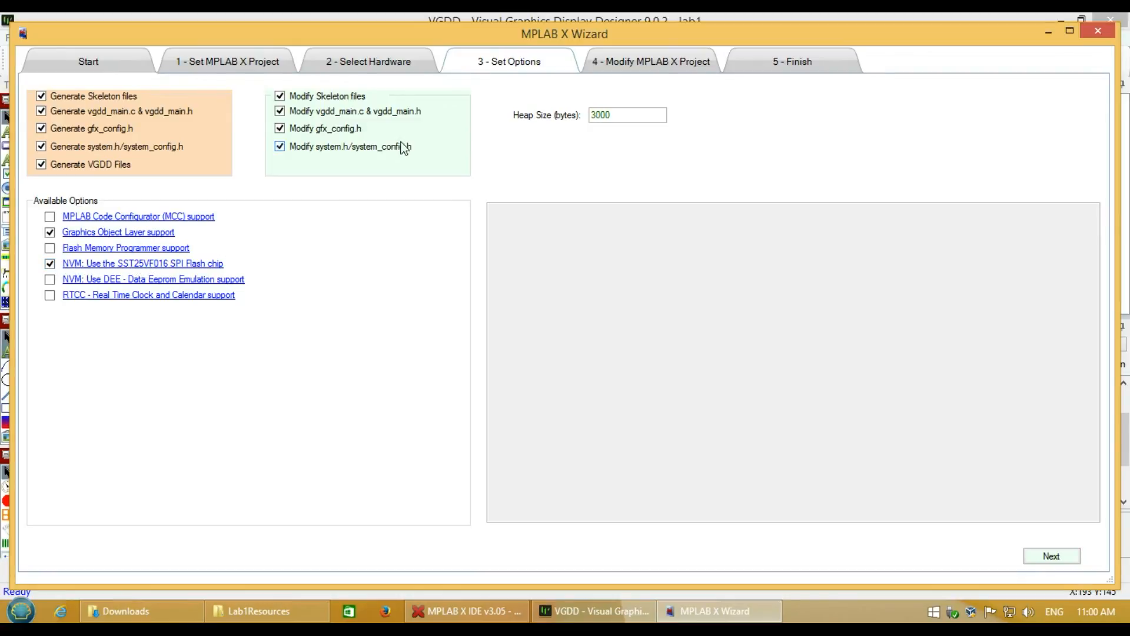
{"action": "left_click", "coordinate": [647, 61]}
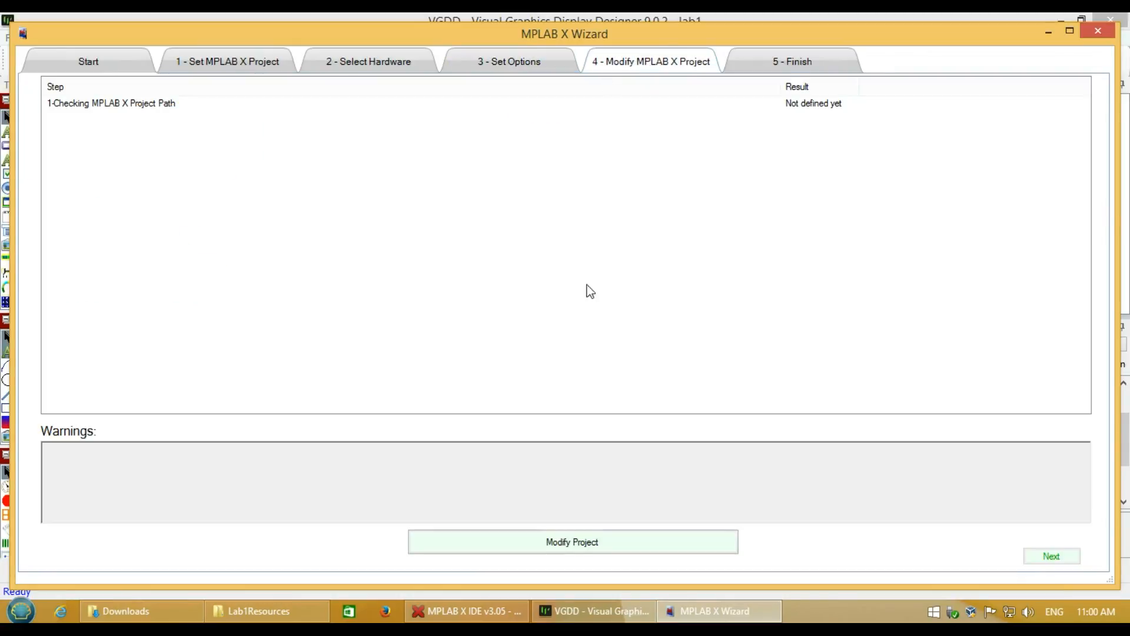
{"action": "left_click", "coordinate": [574, 541]}
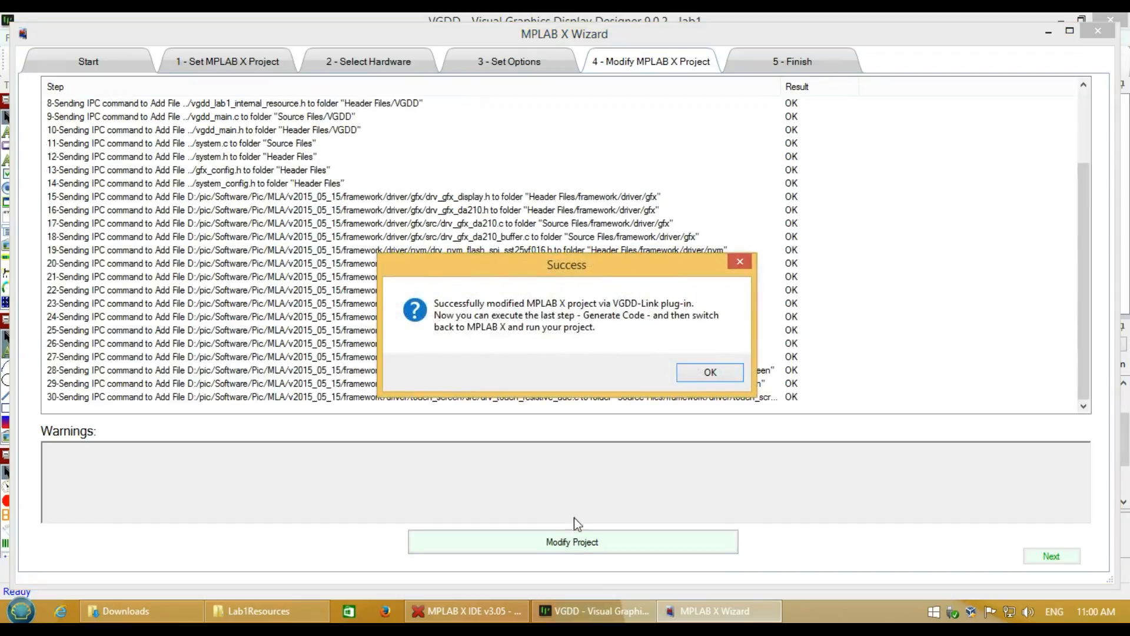
{"action": "left_click", "coordinate": [714, 371]}
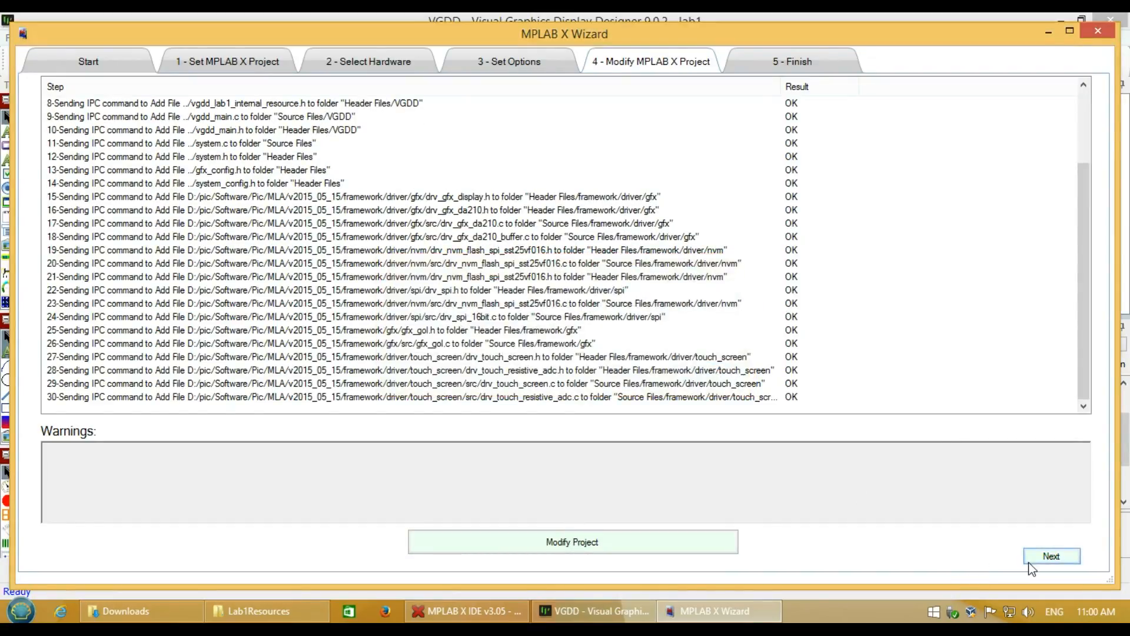
Save the project, generate its source code in the VGDD project's folder, and close the wizard
{"action": "left_click", "coordinate": [1032, 569]}
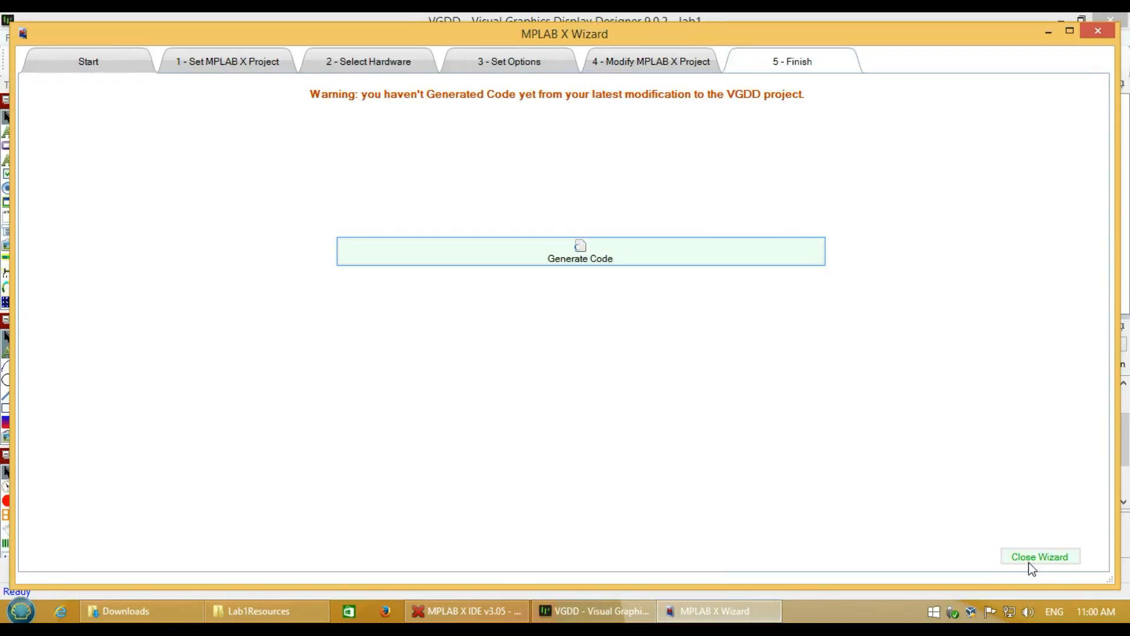
{"action": "left_click", "coordinate": [555, 258]}
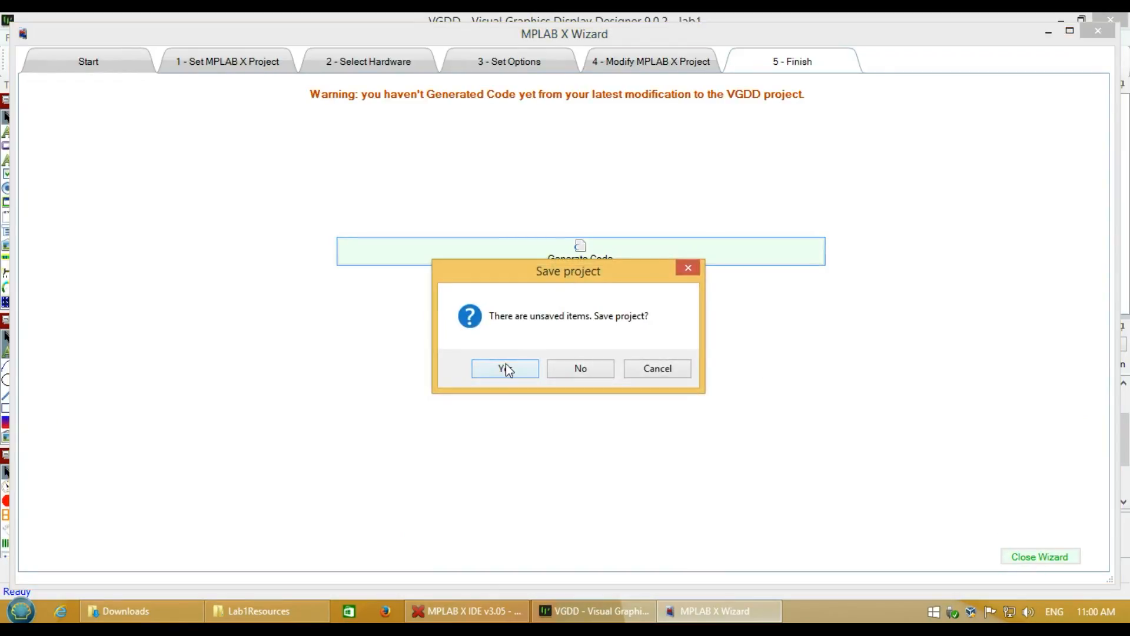
{"action": "left_click", "coordinate": [505, 365]}
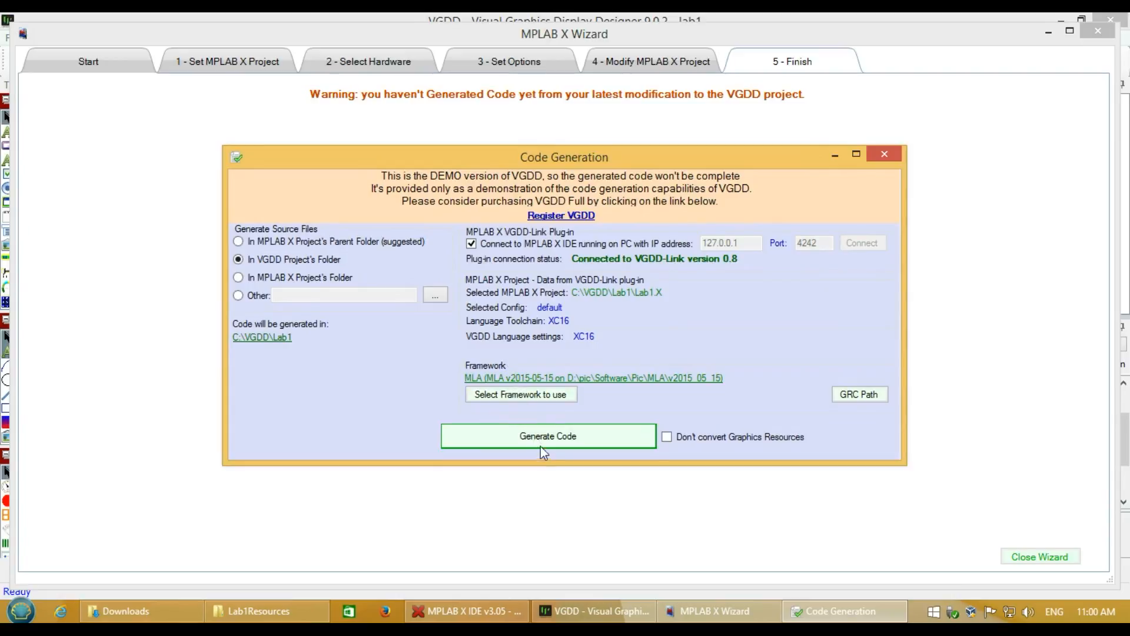
{"action": "left_click", "coordinate": [539, 440]}
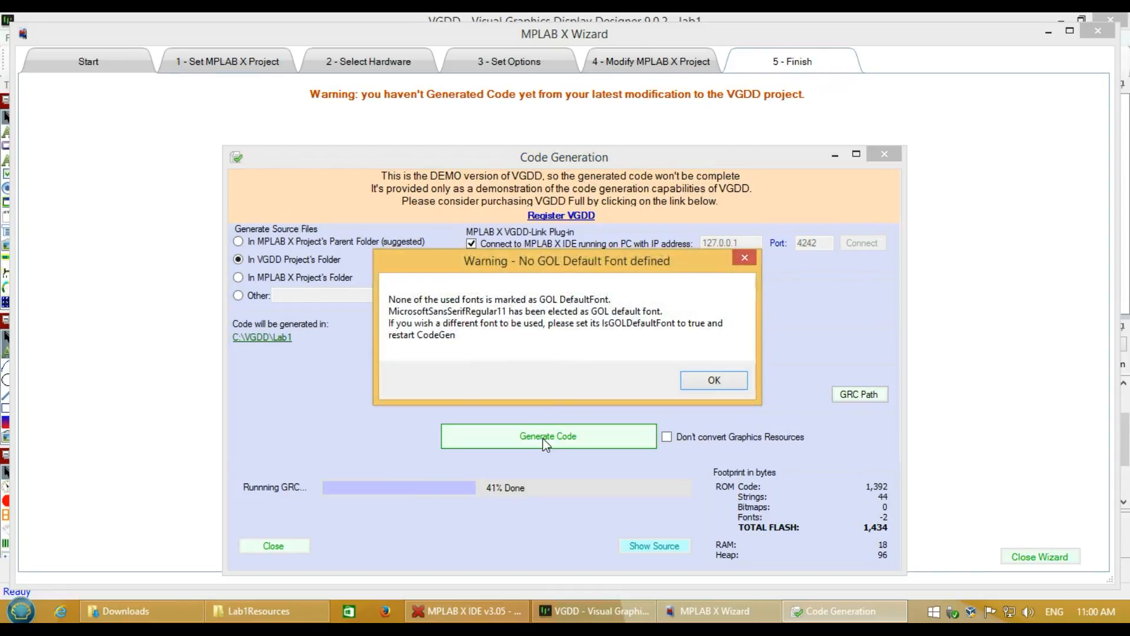
{"action": "left_click", "coordinate": [687, 378]}
{"action": "left_click", "coordinate": [302, 546]}
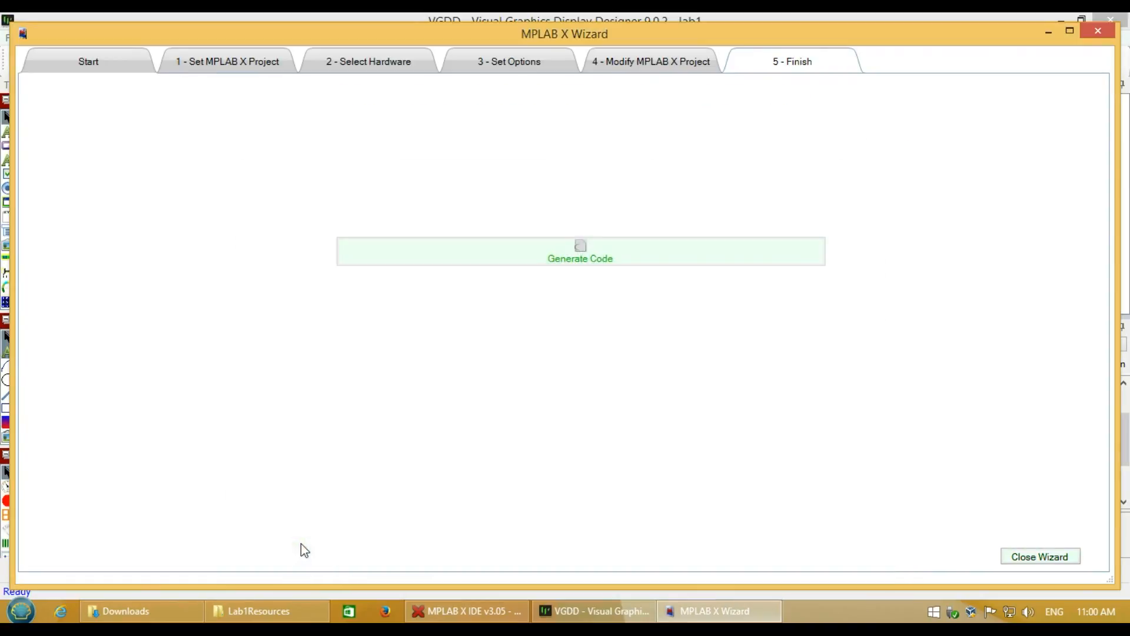
{"action": "left_click", "coordinate": [1053, 555]}
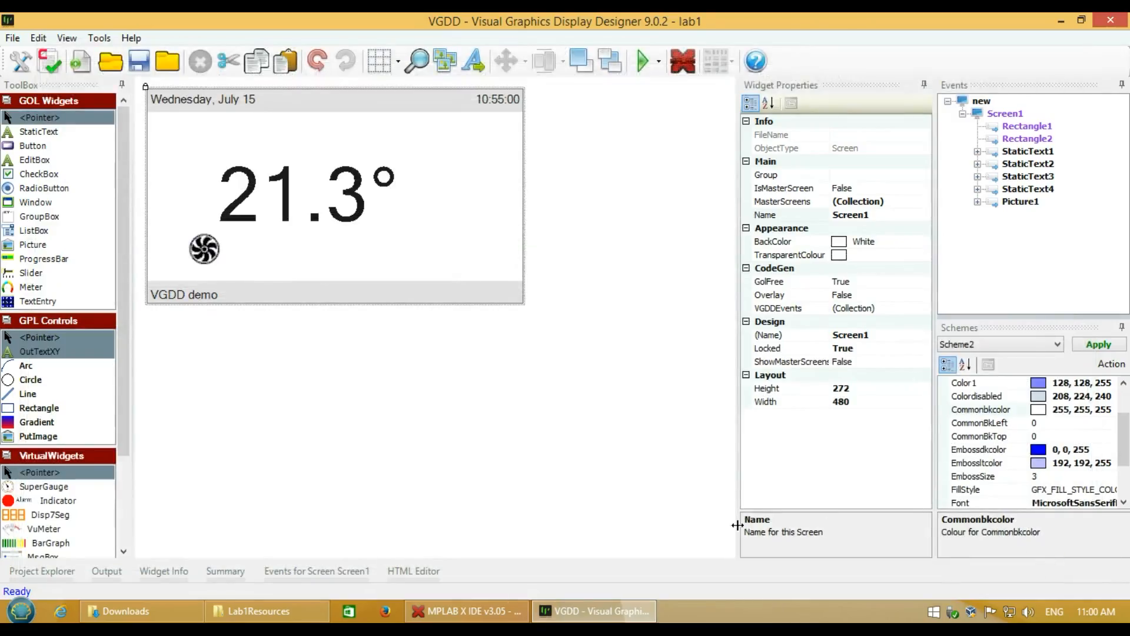
Switch to MPLAB X IDE, look through Lab1's framework driver and VGDD source folders, and build the project
{"action": "left_click", "coordinate": [465, 610]}
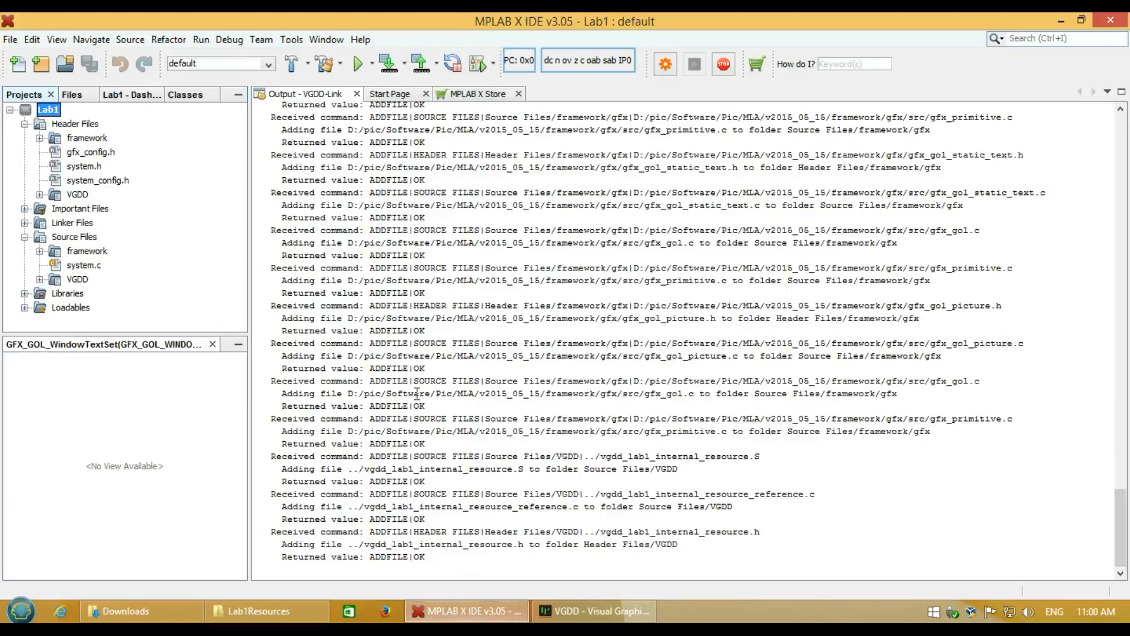
{"action": "left_click", "coordinate": [40, 252]}
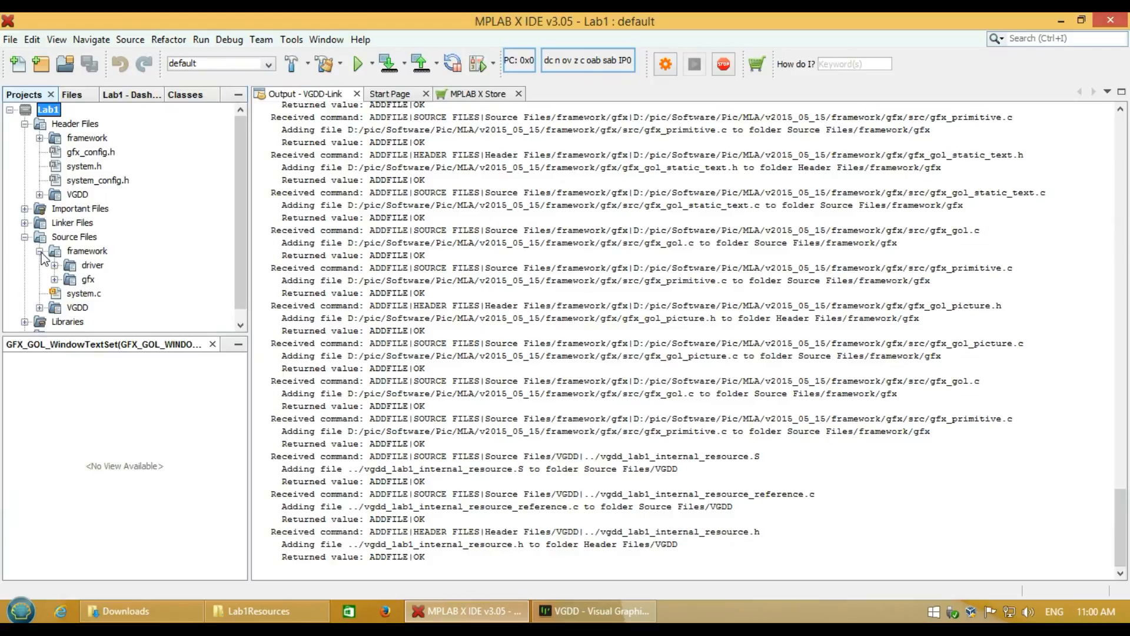
{"action": "left_click", "coordinate": [55, 265]}
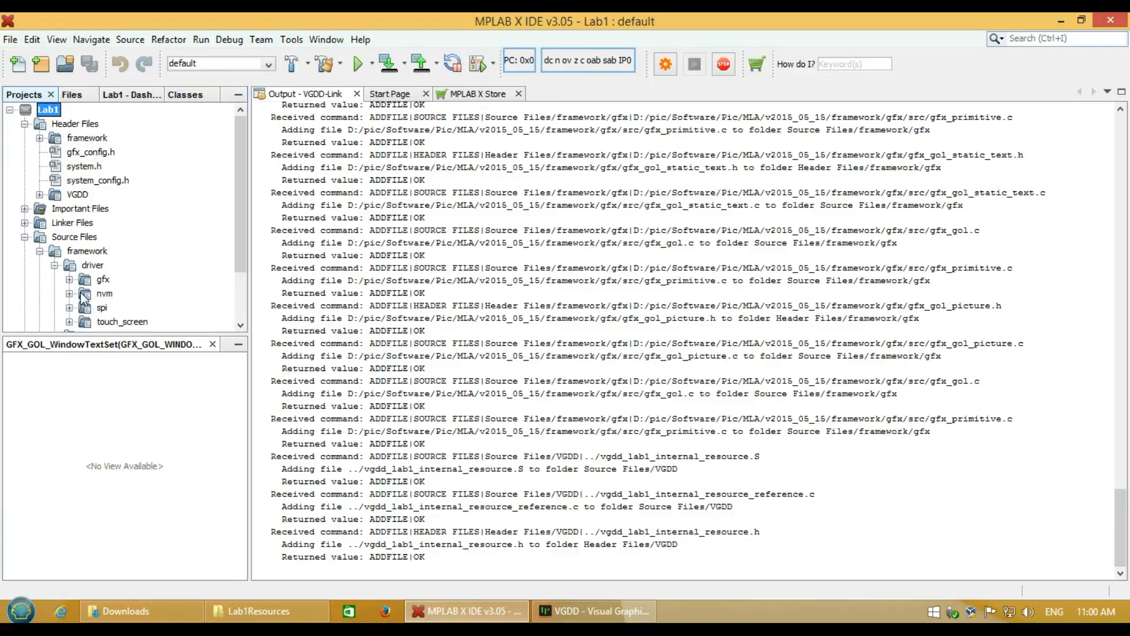
{"action": "left_click", "coordinate": [70, 279]}
{"action": "scroll", "coordinate": [103, 312], "scroll_direction": "down", "scroll_amount": 3}
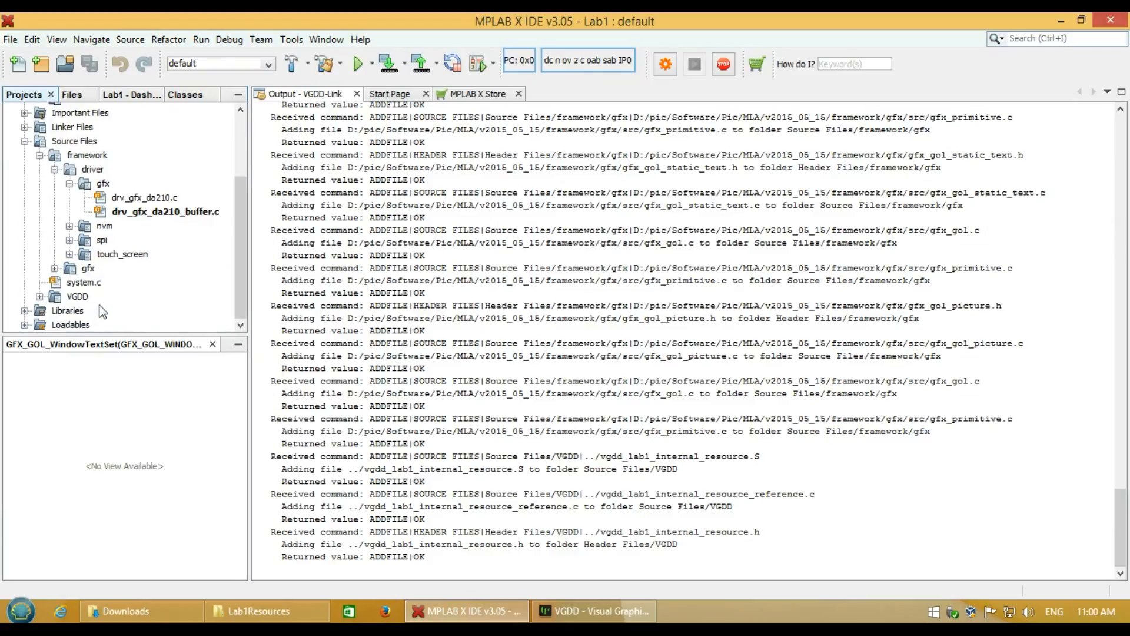
{"action": "left_click", "coordinate": [39, 296]}
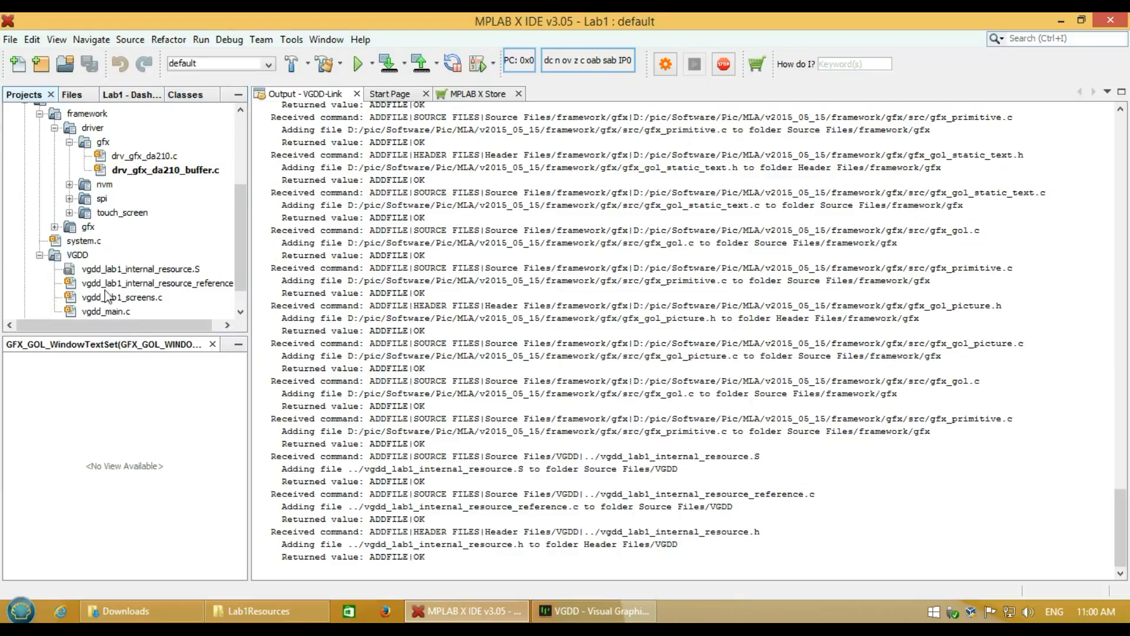
{"action": "scroll", "coordinate": [109, 295], "scroll_direction": "down", "scroll_amount": 2}
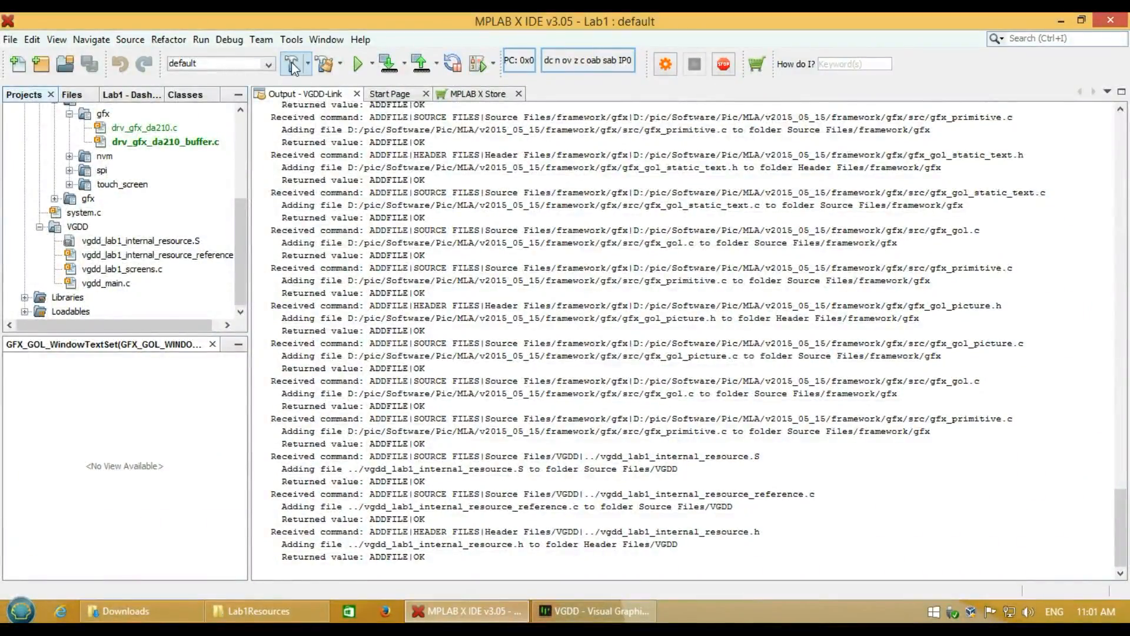
{"action": "left_click", "coordinate": [293, 64]}
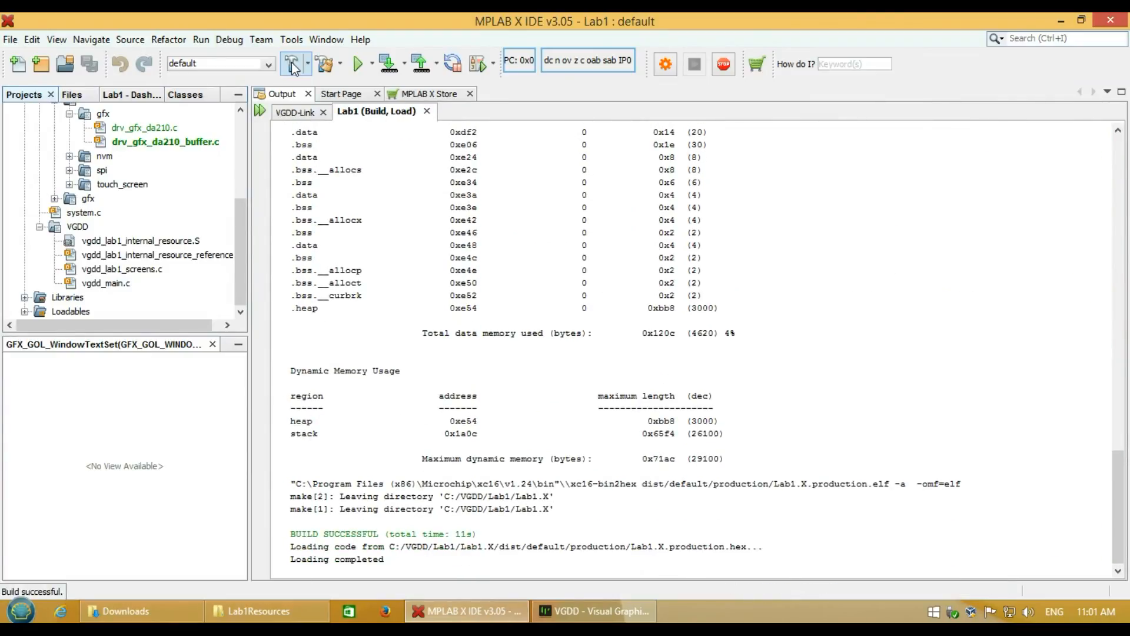
Switch back to VGDD, add a second screen, and place a Button widget near its center at about left 133, top 98
{"action": "left_click", "coordinate": [585, 606]}
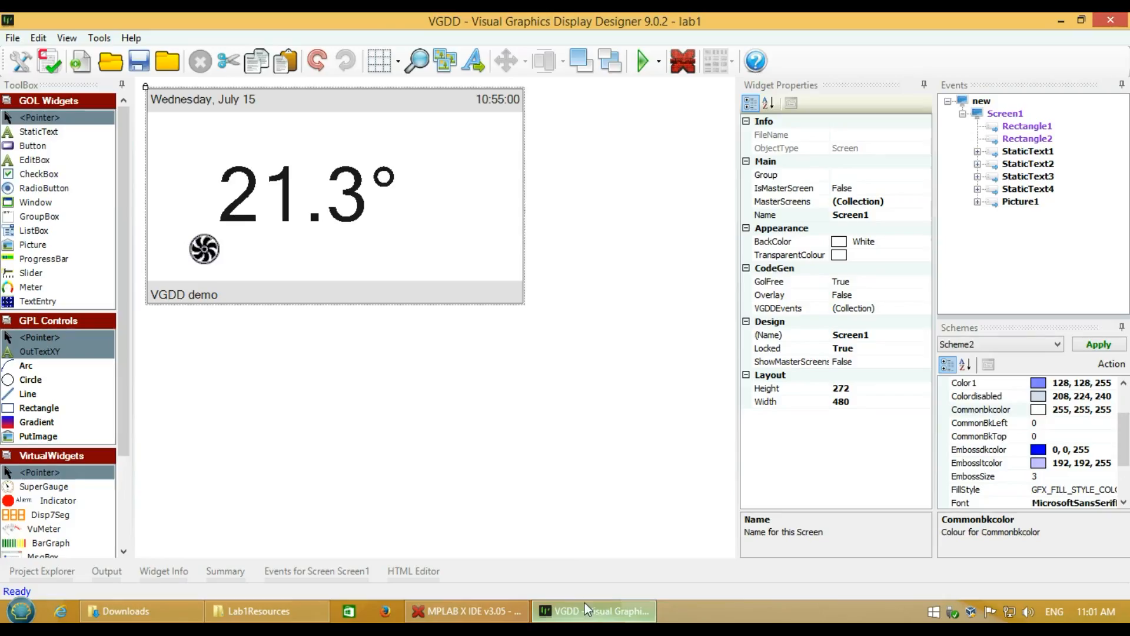
{"action": "left_click", "coordinate": [80, 61]}
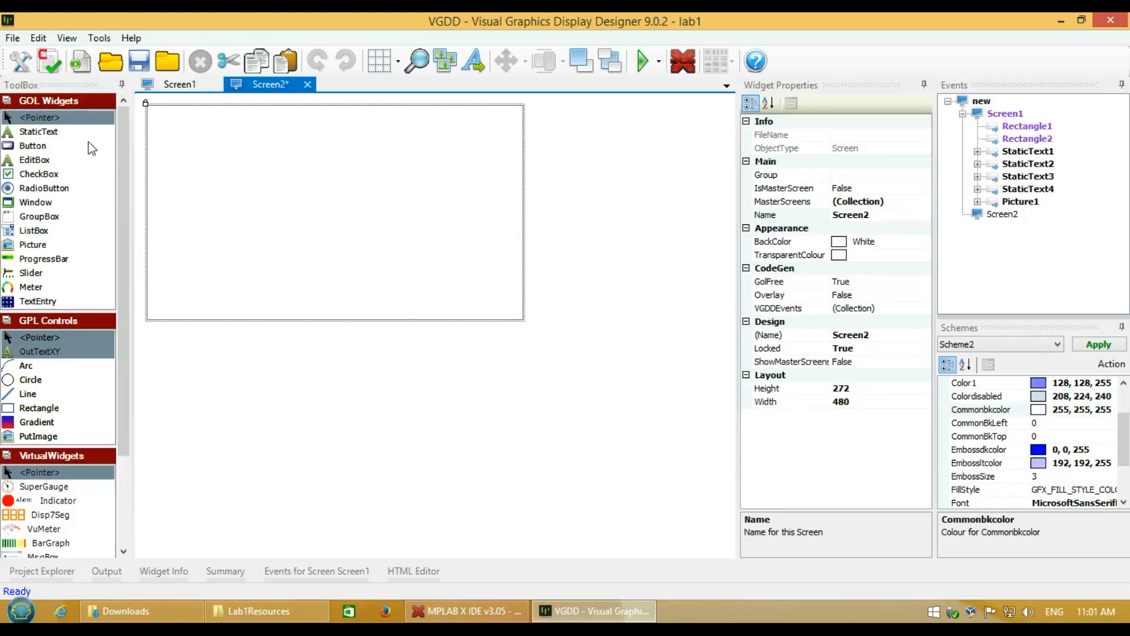
{"action": "left_click", "coordinate": [39, 146]}
{"action": "left_click", "coordinate": [253, 185]}
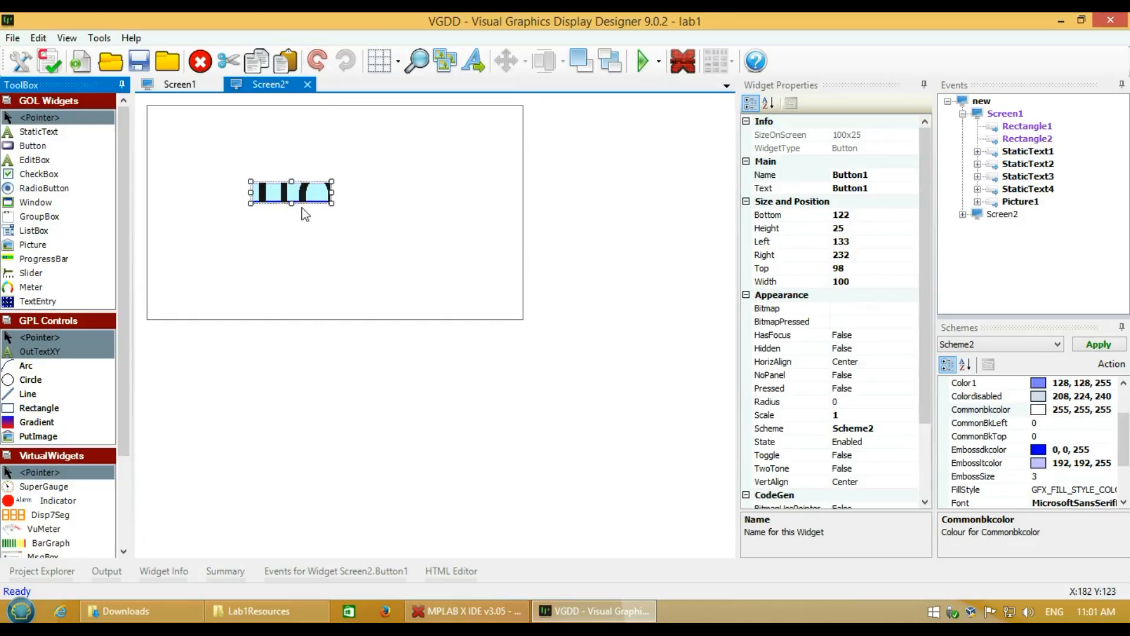
Apply the Default scheme to the new button on Screen2
{"action": "left_click", "coordinate": [1045, 345]}
{"action": "left_click", "coordinate": [1038, 357]}
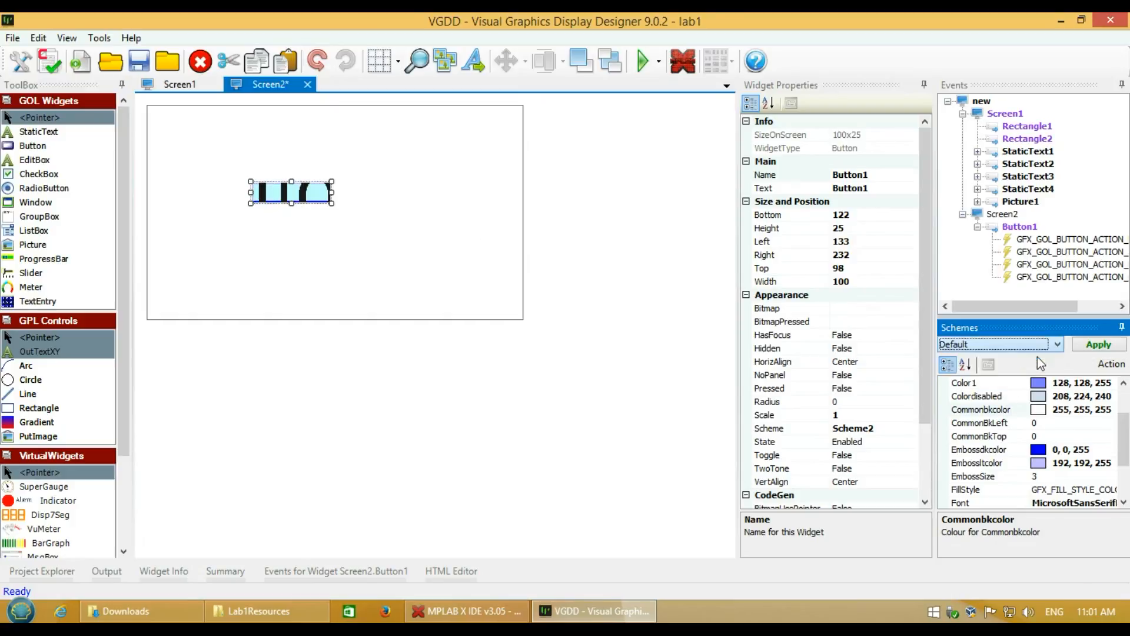
{"action": "left_click", "coordinate": [1082, 346]}
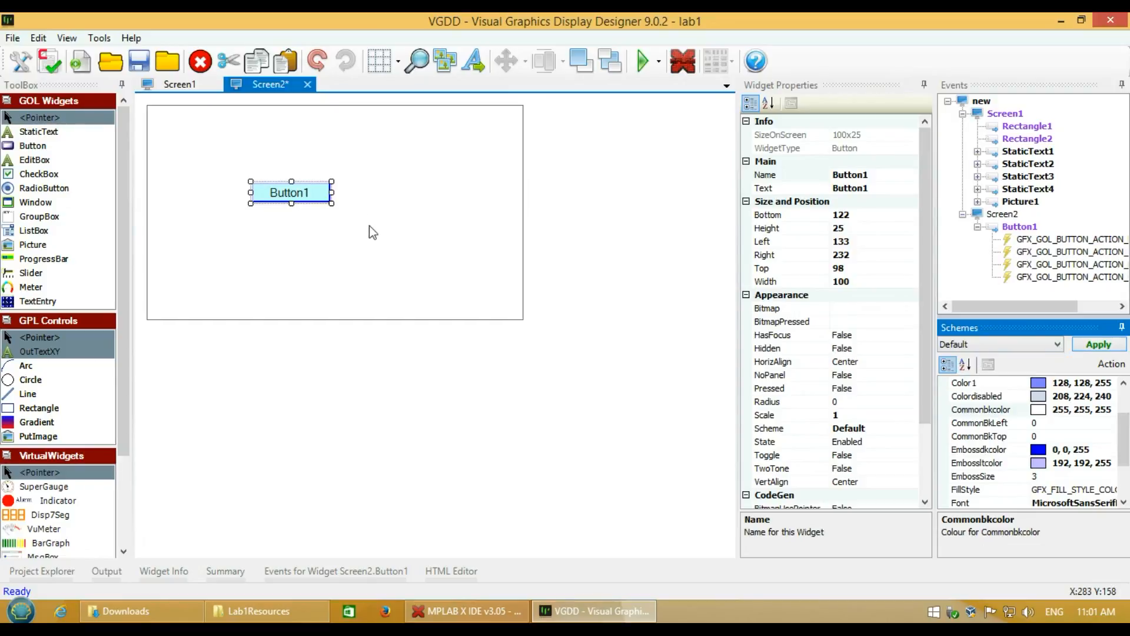
Set the button's text to Function1 and enlarge it to about 118x34 px
{"action": "left_click", "coordinate": [871, 188]}
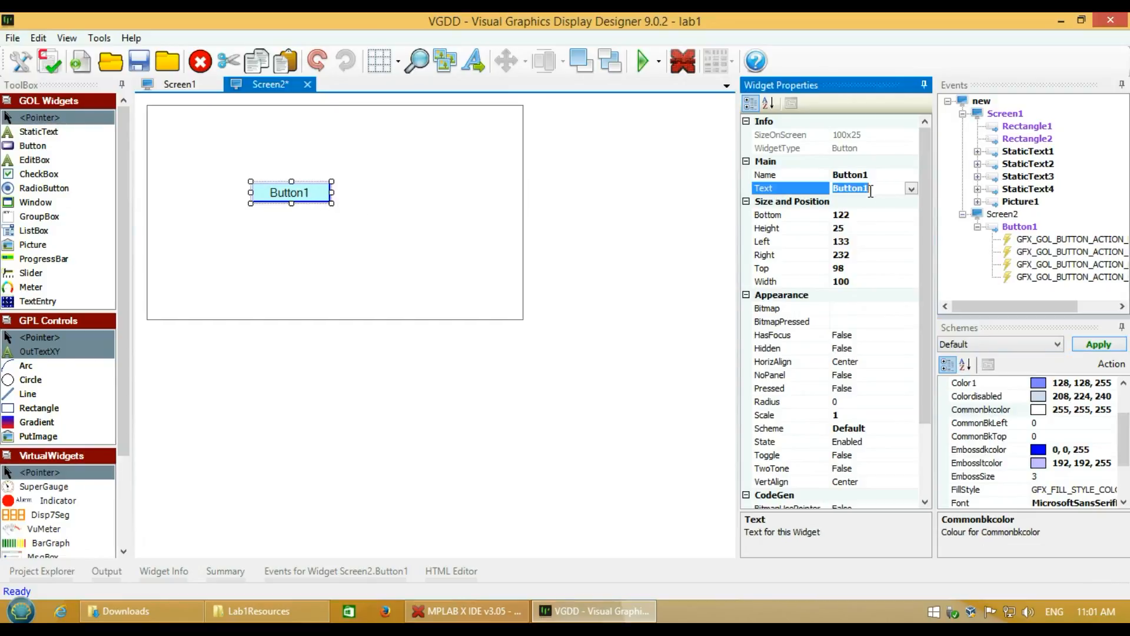
{"action": "type", "text": "Functi"}
{"action": "key", "text": "Return"}
{"action": "left_click_drag", "start_coordinate": [331, 202], "coordinate": [346, 210]}
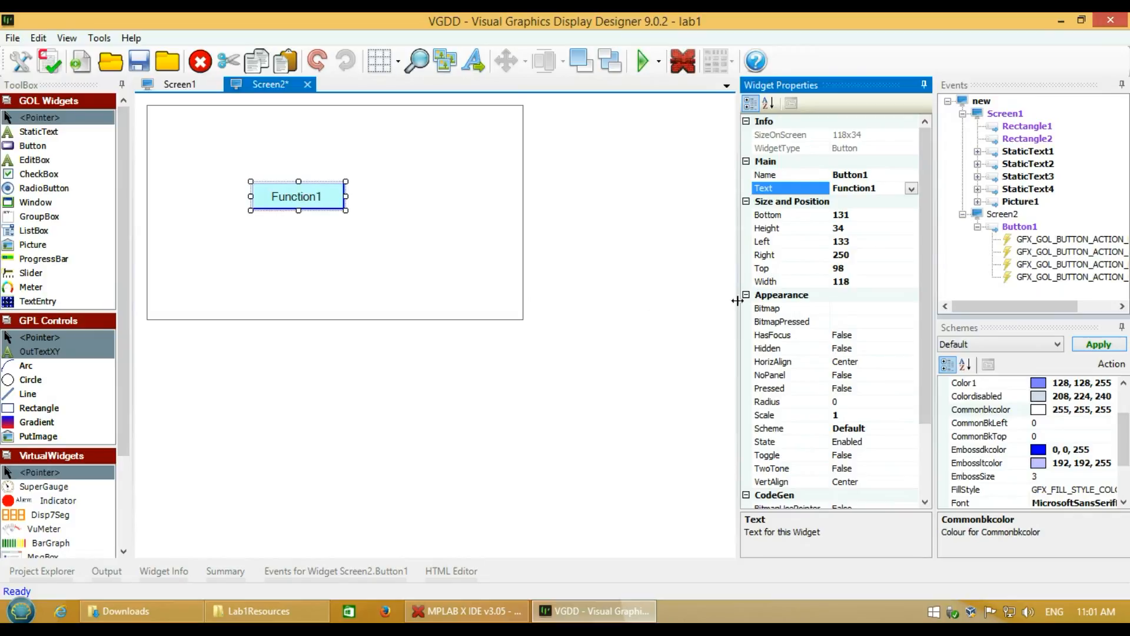
Give the Function1 button a corner radius of 13, a height of about 46 px and a position of about left 79, top 99
{"action": "left_click", "coordinate": [874, 403]}
{"action": "left_click", "coordinate": [911, 403]}
{"action": "left_click", "coordinate": [910, 416]}
{"action": "left_click", "coordinate": [911, 417]}
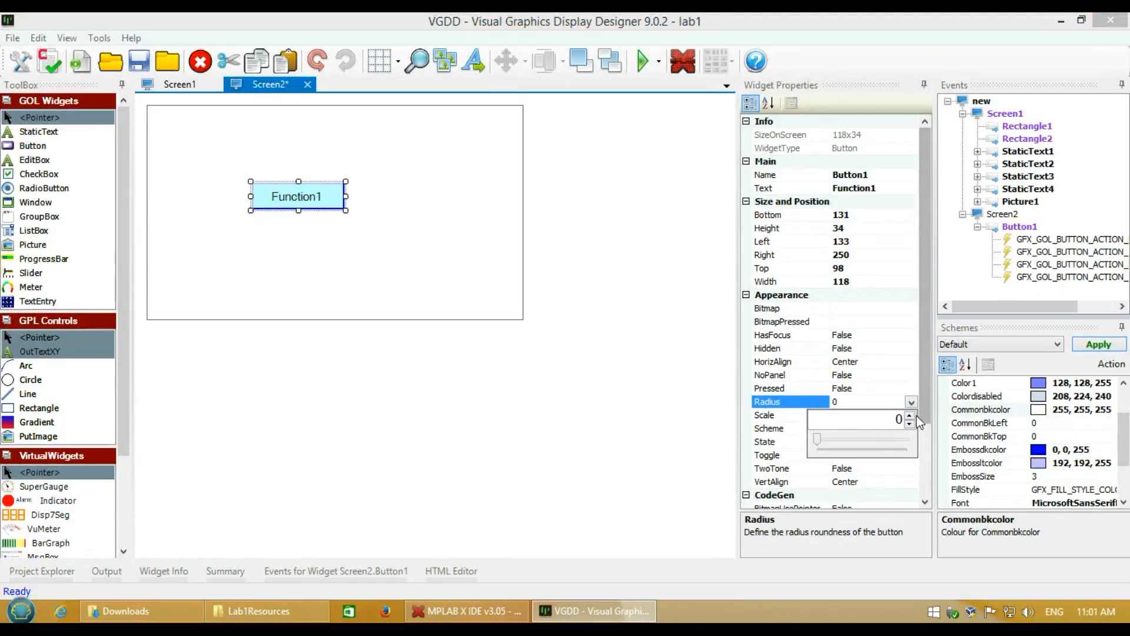
{"action": "left_click_drag", "start_coordinate": [910, 416], "coordinate": [910, 417]}
{"action": "left_click_drag", "start_coordinate": [302, 195], "coordinate": [257, 219]}
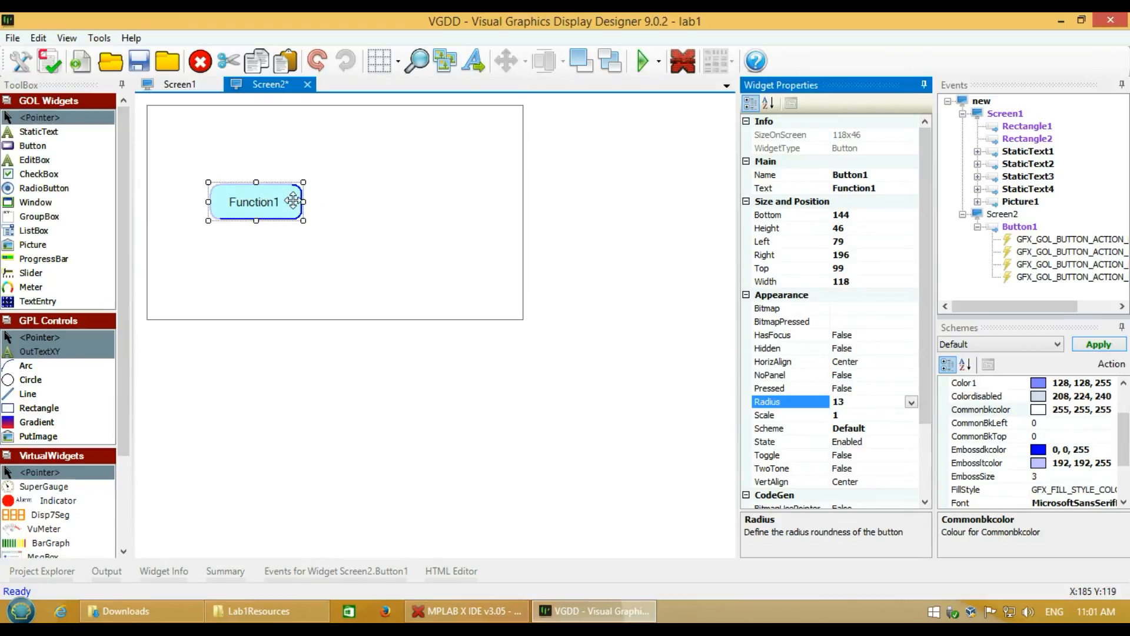
Duplicate the Function1 button, place the copy beside it at about left 271, top 99, and set its text to Function2
{"action": "left_click", "coordinate": [281, 202]}
{"action": "key", "text": "ctrl+v"}
{"action": "left_click_drag", "start_coordinate": [330, 208], "coordinate": [405, 205]}
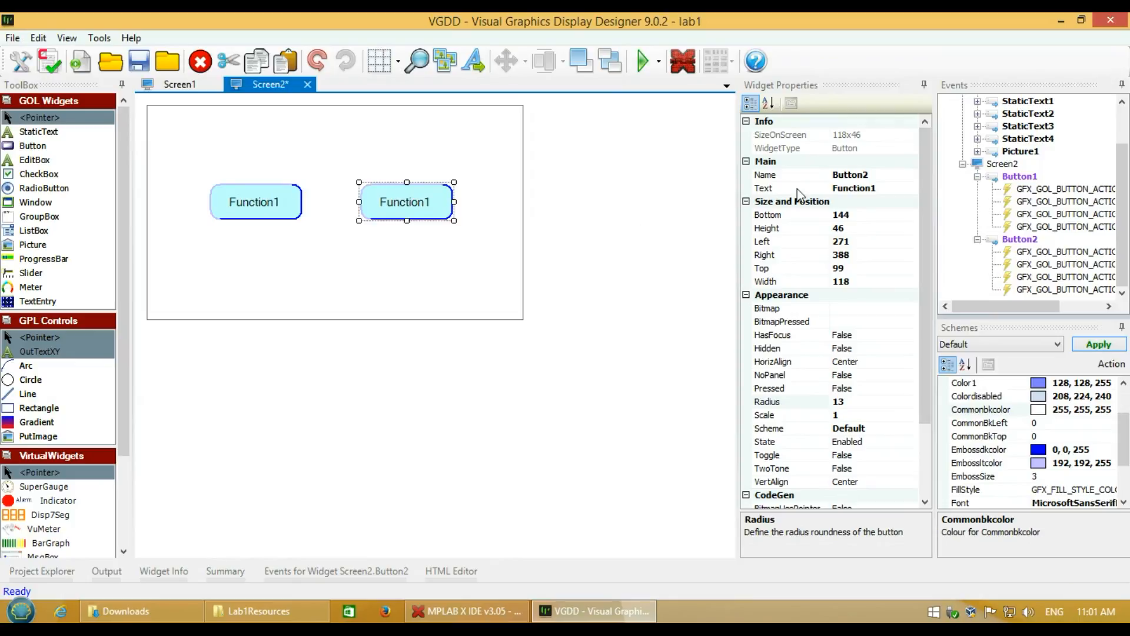
{"action": "left_click", "coordinate": [886, 189]}
{"action": "double_click", "coordinate": [887, 189]}
{"action": "left_click", "coordinate": [883, 188]}
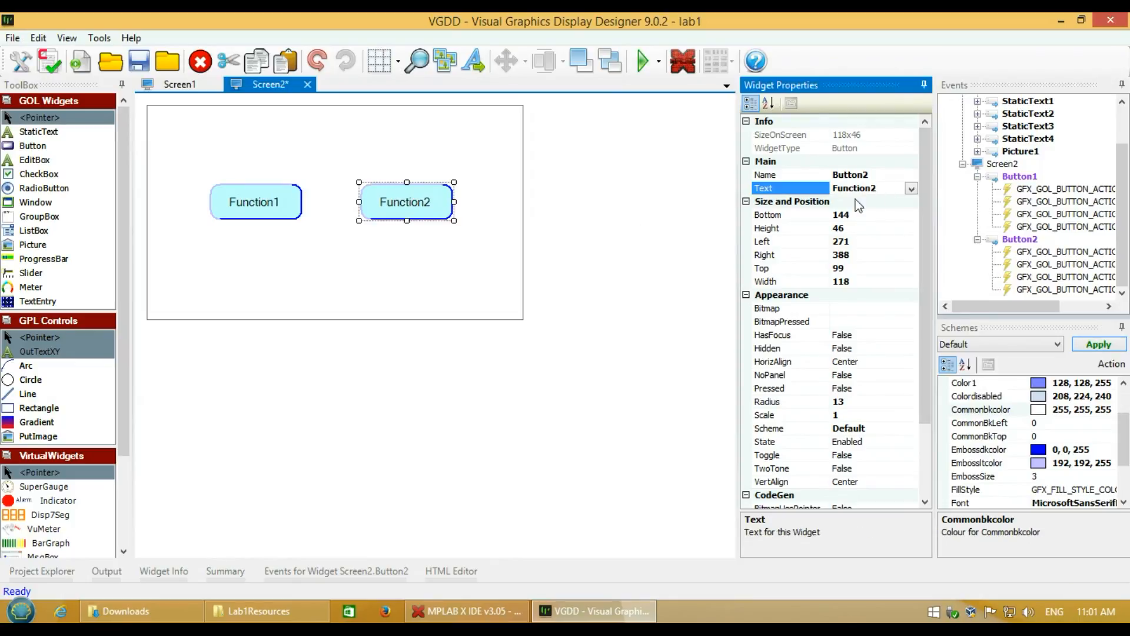
On Screen1, add a button in the lower gray bar at about left 359, top 248, and set its text to Menu
{"action": "left_click", "coordinate": [182, 86]}
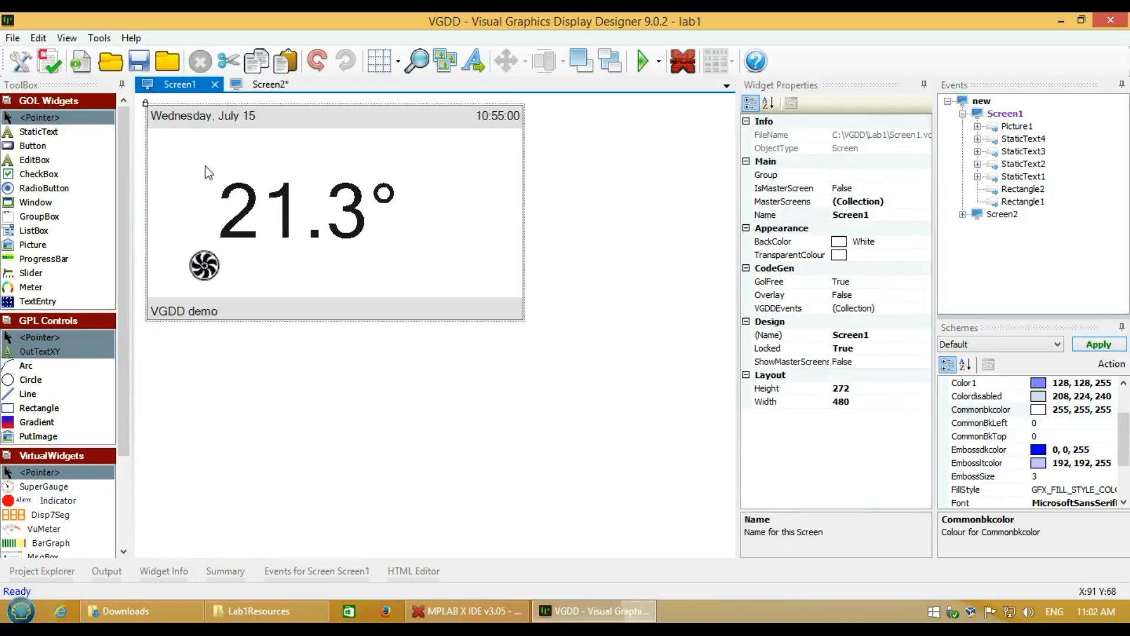
{"action": "left_click", "coordinate": [35, 146]}
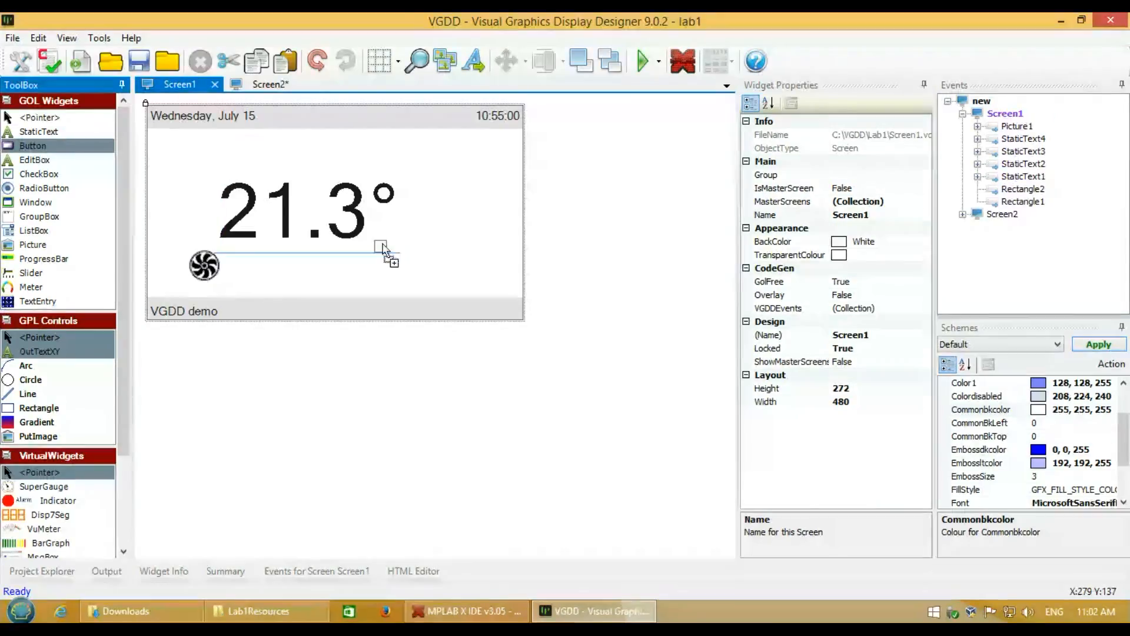
{"action": "left_click", "coordinate": [436, 309]}
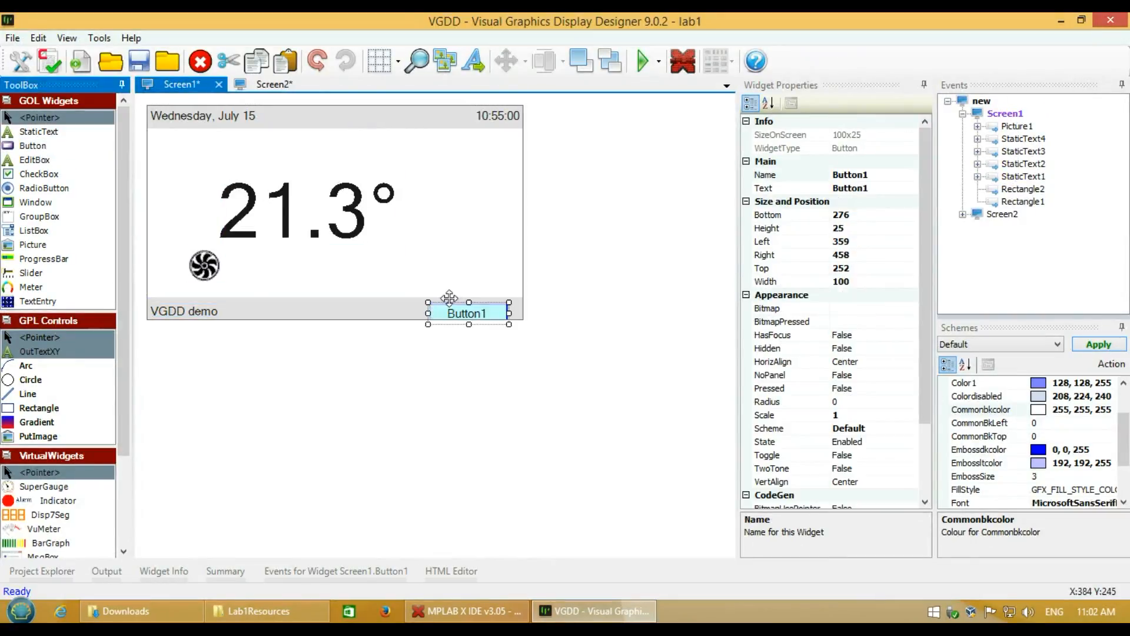
{"action": "left_click_drag", "start_coordinate": [477, 313], "coordinate": [476, 310]}
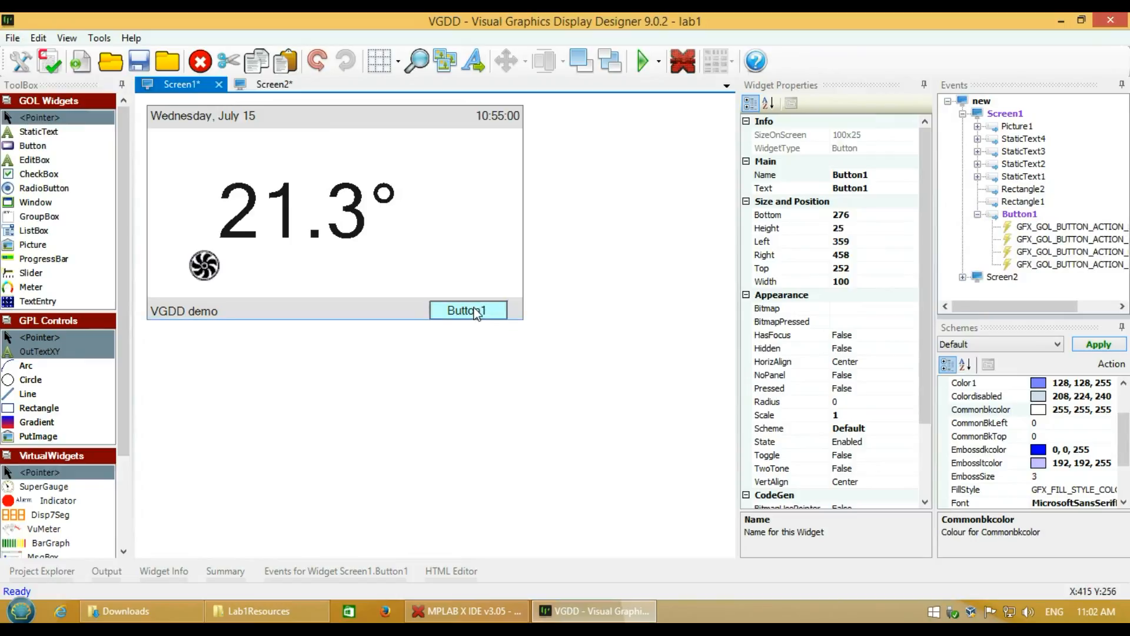
{"action": "left_click", "coordinate": [859, 189]}
{"action": "type", "text": "Menu"}
{"action": "key", "text": "Return"}
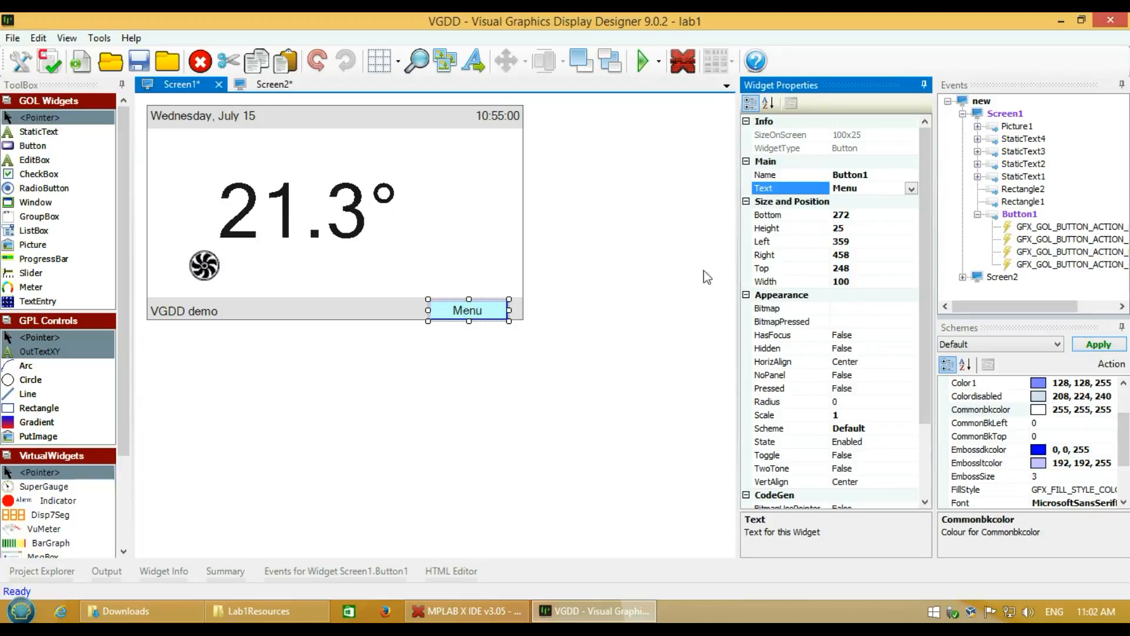
Shrink the Menu button to 58x20 px and shift it right to left 385, keeping it within the lower gray bar
{"action": "key", "text": "Up"}
{"action": "key", "text": "Up"}
{"action": "left_click", "coordinate": [475, 317]}
{"action": "key", "text": "shift+Up"}
{"action": "key", "text": "shift+Up"}
{"action": "key", "text": "shift+Up"}
{"action": "key", "text": "shift+Up"}
{"action": "key", "text": "shift+Up"}
{"action": "key", "text": "shift+Right"}
{"action": "key", "text": "shift+Right"}
{"action": "key", "text": "shift+Left"}
{"action": "key", "text": "shift+Left"}
{"action": "key", "text": "shift+Left"}
{"action": "key", "text": "shift+Left"}
{"action": "key", "text": "shift+Left"}
{"action": "key", "text": "shift+Left"}
{"action": "key", "text": "shift+Left"}
{"action": "key", "text": "shift+Left"}
{"action": "key", "text": "shift+Left"}
{"action": "key", "text": "shift+Left"}
{"action": "key", "text": "shift+Left"}
{"action": "key", "text": "shift+Left"}
{"action": "key", "text": "shift+Left"}
{"action": "key", "text": "shift+Left"}
{"action": "key", "text": "shift+Left"}
{"action": "key", "text": "shift+Left"}
{"action": "key", "text": "shift+Left"}
{"action": "key", "text": "shift+Left"}
{"action": "key", "text": "shift+Left"}
{"action": "key", "text": "shift+Left"}
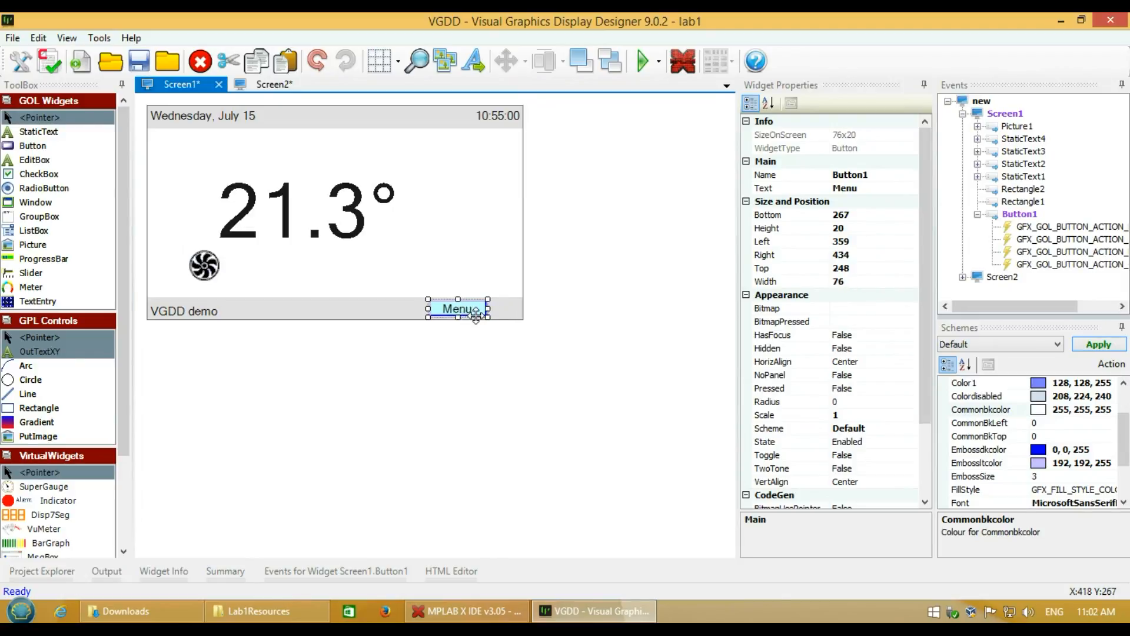
{"action": "key", "text": "Right"}
{"action": "key", "text": "Right"}
{"action": "key", "text": "Right"}
{"action": "key", "text": "Right"}
{"action": "key", "text": "Right"}
{"action": "key", "text": "Right"}
{"action": "key", "text": "Right"}
{"action": "key", "text": "Right"}
{"action": "key", "text": "Right"}
{"action": "key", "text": "Right"}
{"action": "key", "text": "Right"}
{"action": "key", "text": "Right"}
{"action": "key", "text": "Right"}
{"action": "key", "text": "Right"}
{"action": "key", "text": "Right"}
{"action": "key", "text": "Right"}
{"action": "key", "text": "Right"}
{"action": "key", "text": "Right"}
{"action": "key", "text": "Right"}
{"action": "key", "text": "Right"}
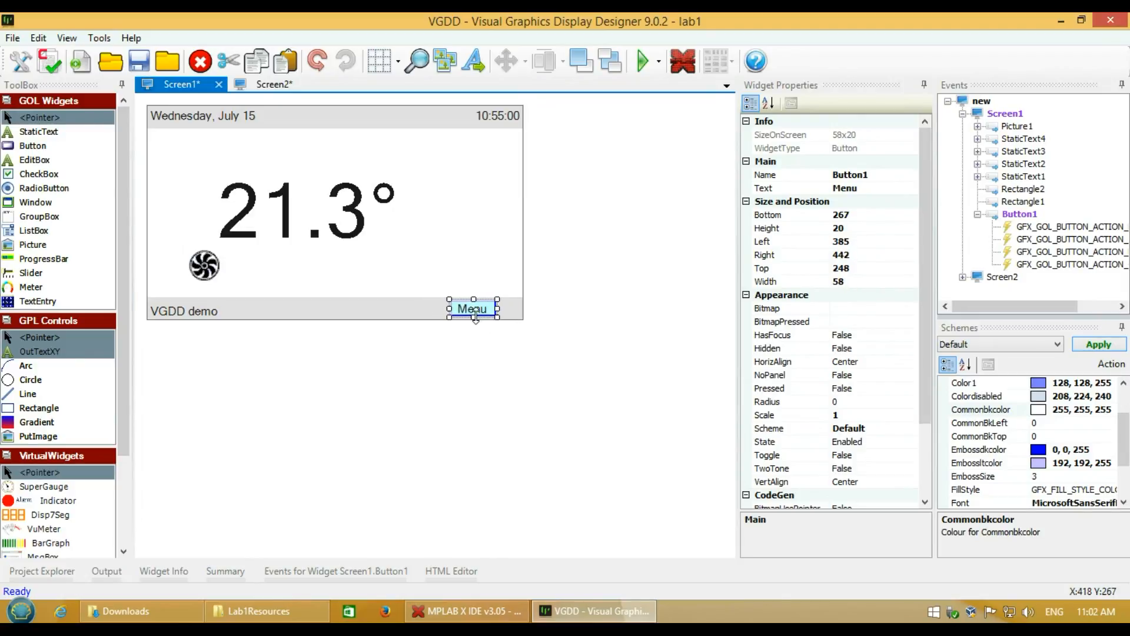
Move the Menu button to left 416, against the right end of the lower gray bar
{"action": "key", "text": "Right"}
{"action": "key", "text": "Right"}
{"action": "key", "text": "Right"}
{"action": "key", "text": "Right"}
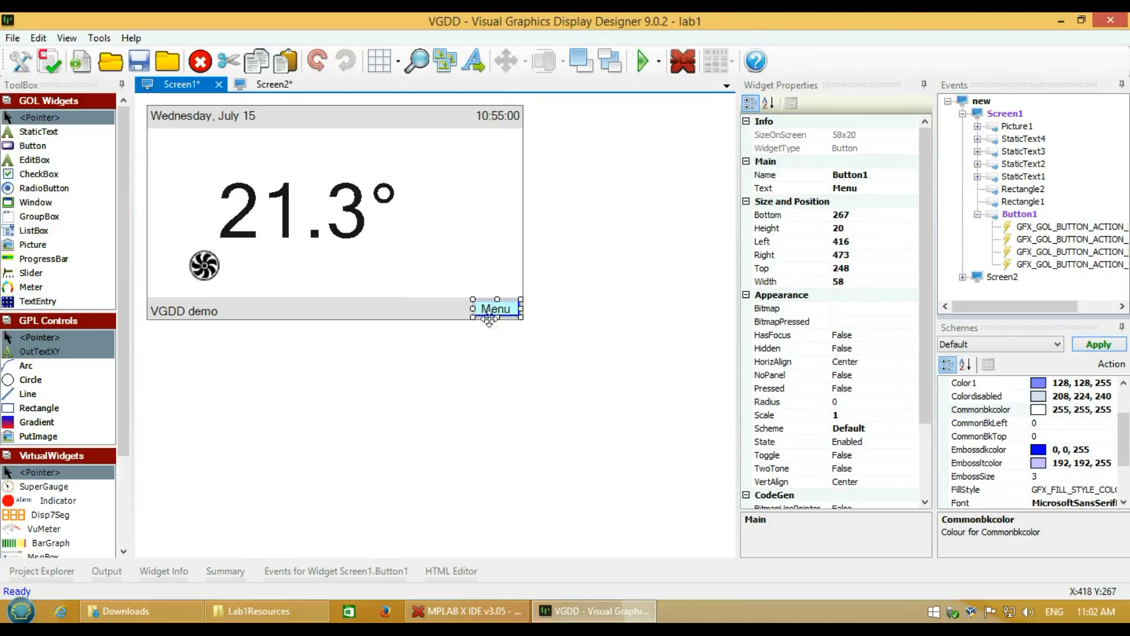
Insert event code for the Menu button's GFX_GOL_BUTTON_ACTION_RELEASED event that runs Go to Screen on Screen2
{"action": "left_click", "coordinate": [377, 571]}
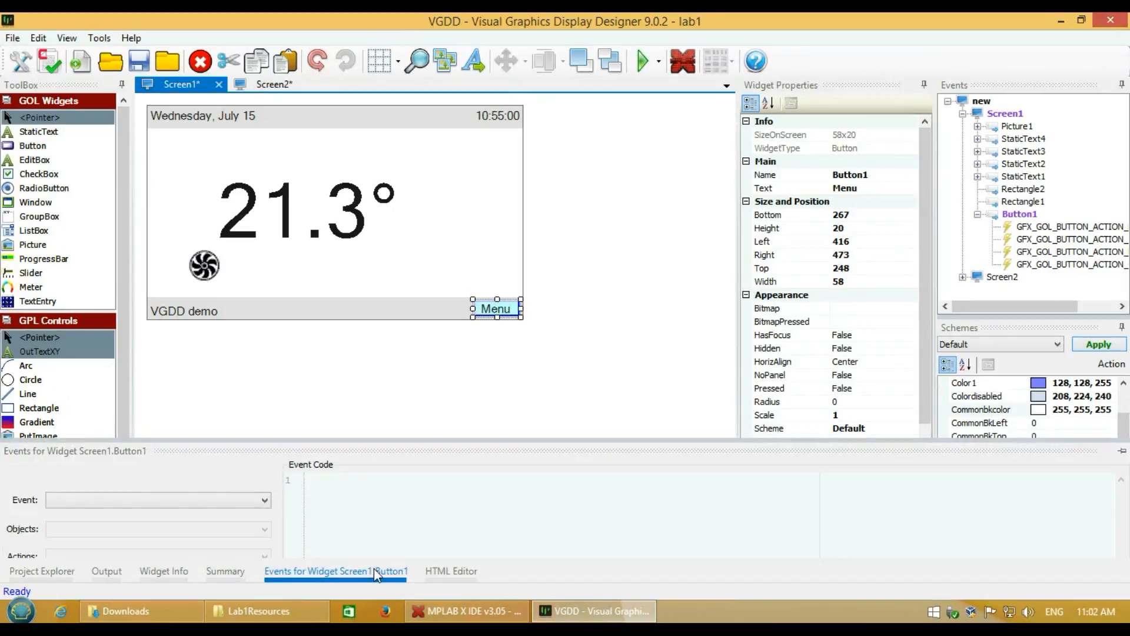
{"action": "left_click", "coordinate": [224, 500]}
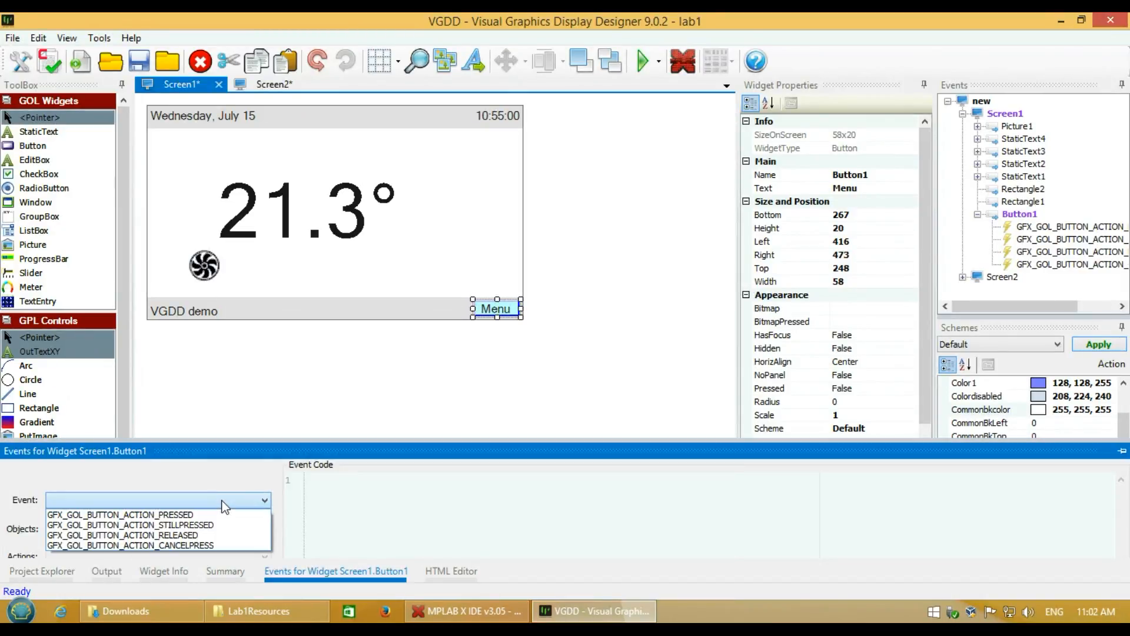
{"action": "left_click", "coordinate": [207, 536]}
{"action": "left_click_drag", "start_coordinate": [291, 442], "coordinate": [288, 362]}
{"action": "left_click", "coordinate": [199, 451]}
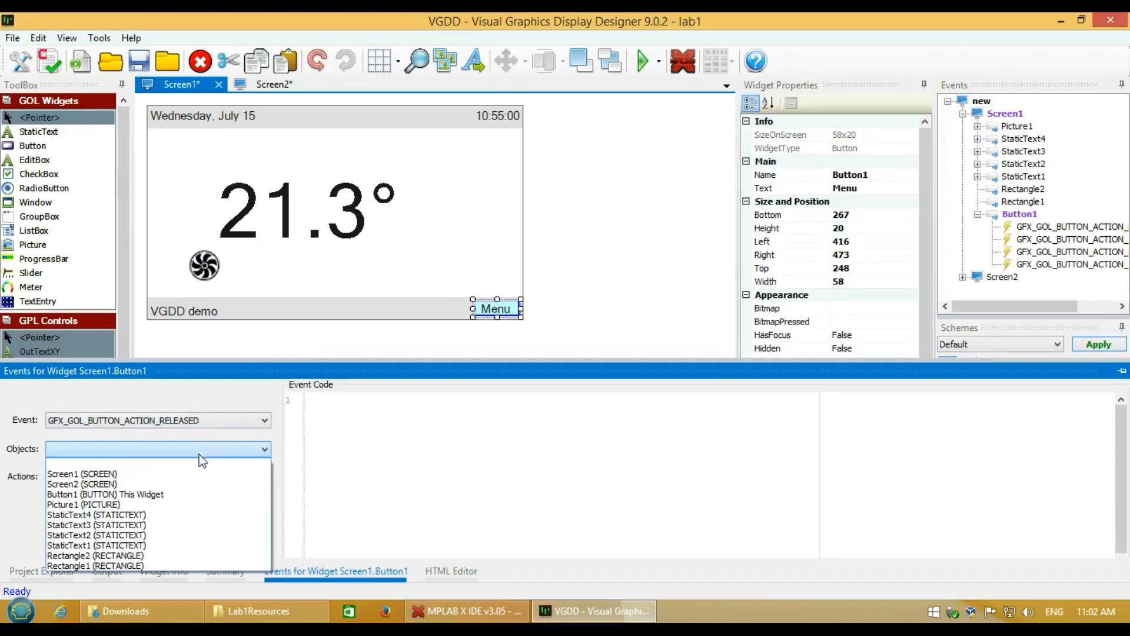
{"action": "left_click", "coordinate": [182, 481]}
{"action": "left_click", "coordinate": [186, 479]}
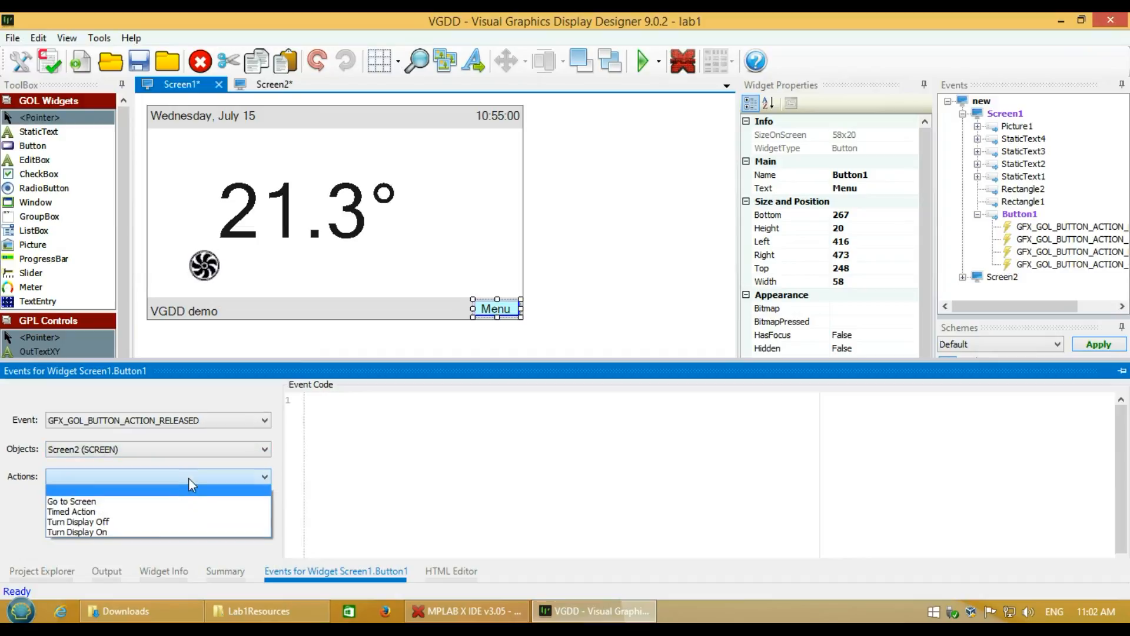
{"action": "left_click", "coordinate": [180, 499]}
{"action": "left_click", "coordinate": [55, 394]}
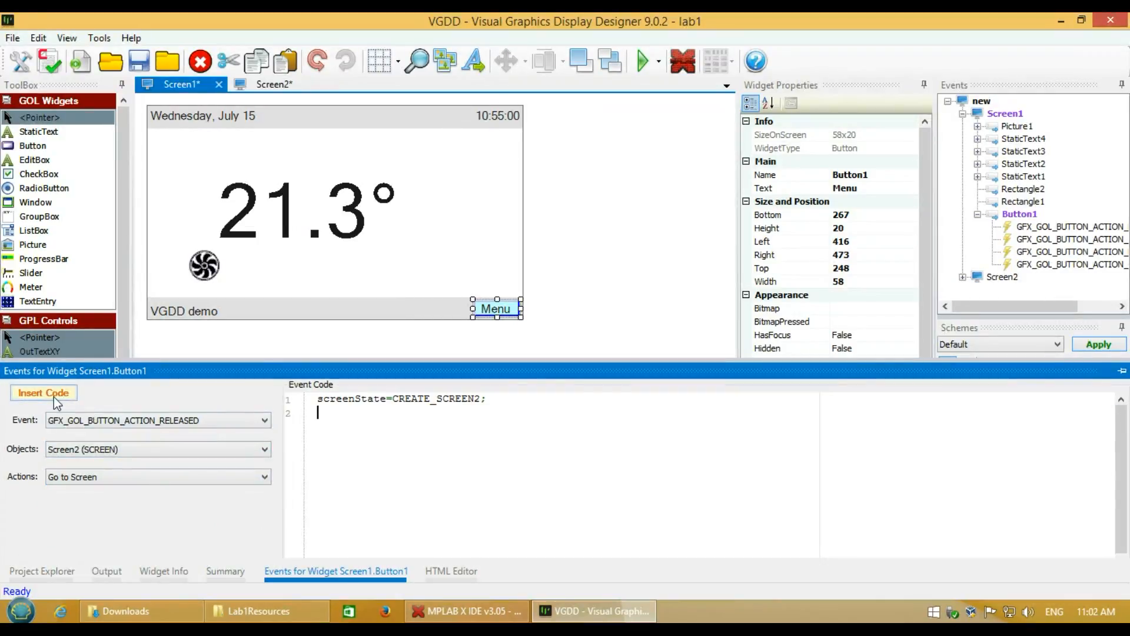
On Screen2, insert event code for the Function1 button's GFX_GOL_BUTTON_ACTION_RELEASED event that runs Go to Screen on Screen1
{"action": "left_click", "coordinate": [258, 84]}
{"action": "left_click", "coordinate": [285, 216]}
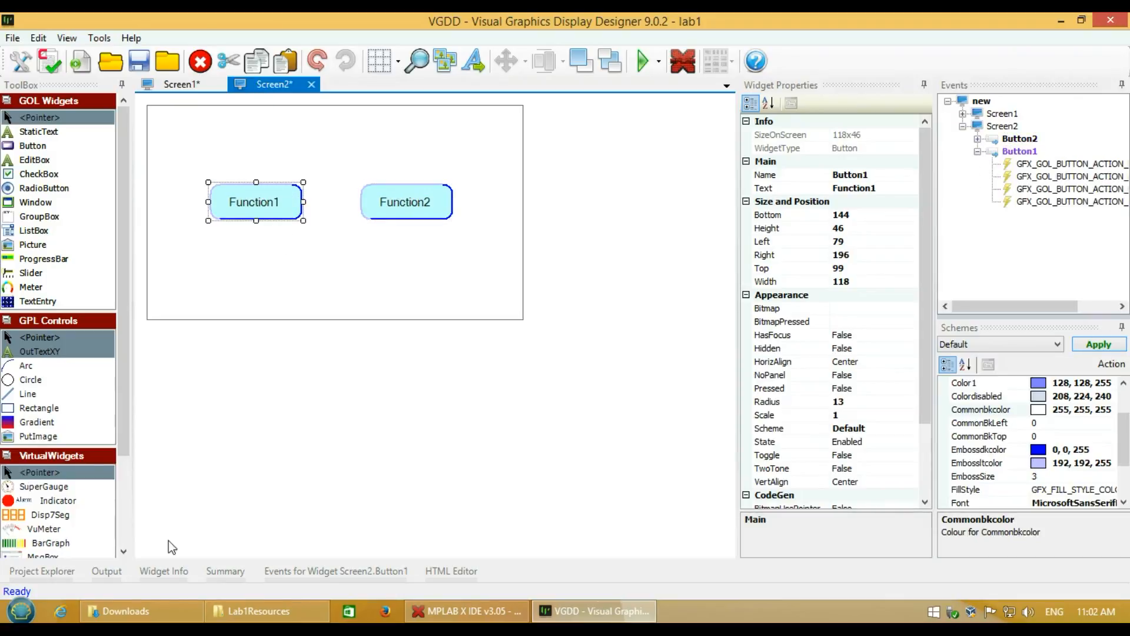
{"action": "left_click", "coordinate": [324, 570]}
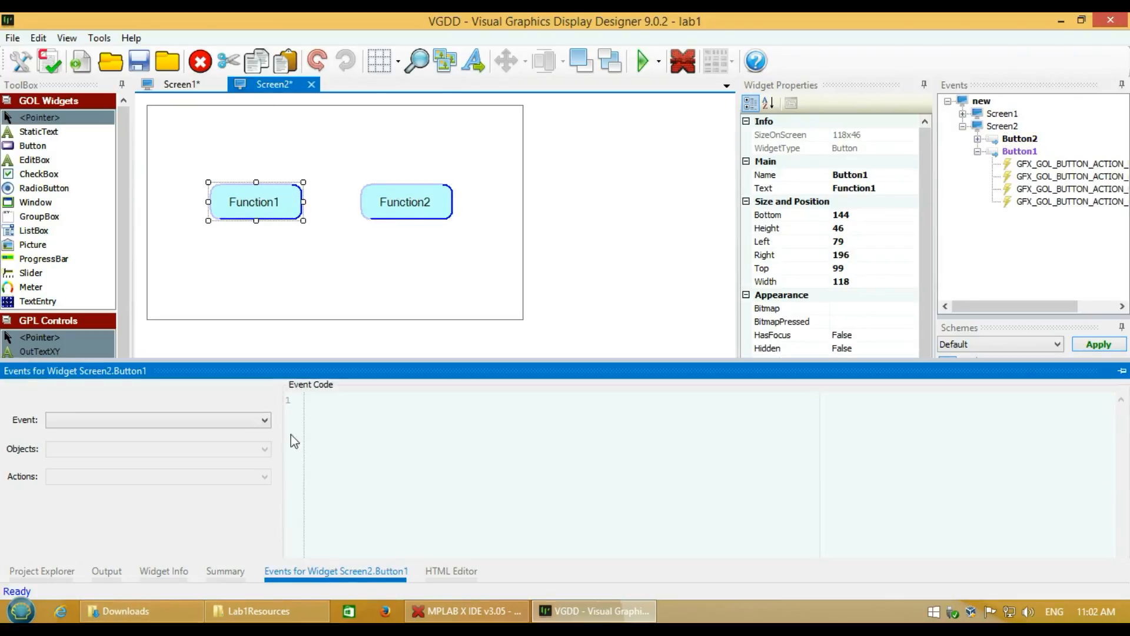
{"action": "left_click", "coordinate": [264, 420]}
{"action": "left_click", "coordinate": [242, 454]}
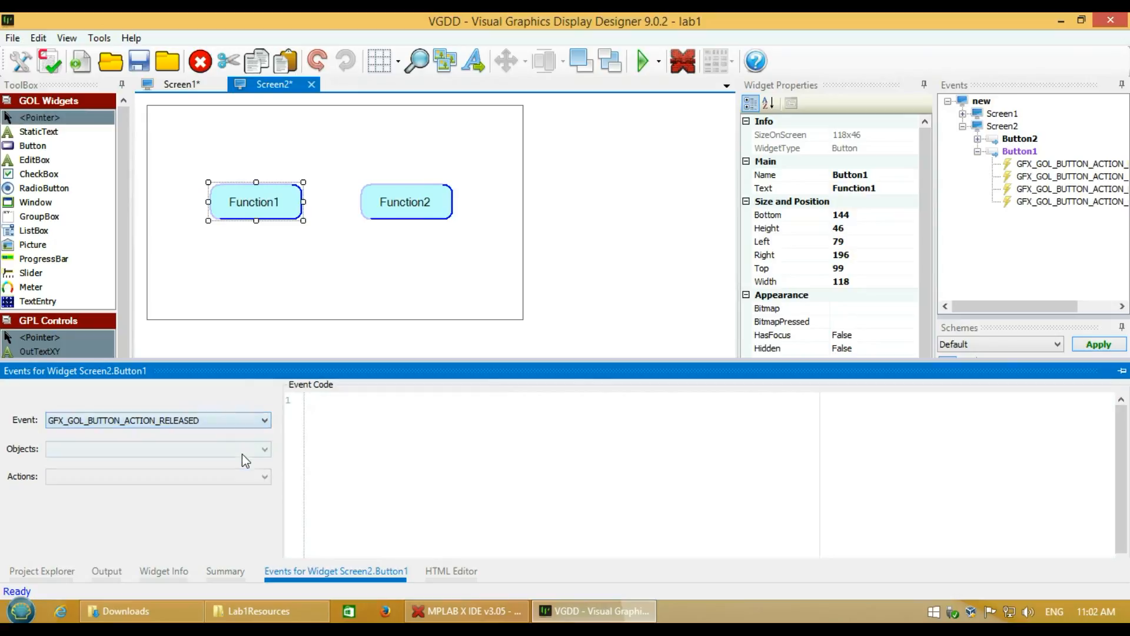
{"action": "left_click", "coordinate": [253, 455]}
{"action": "left_click", "coordinate": [218, 472]}
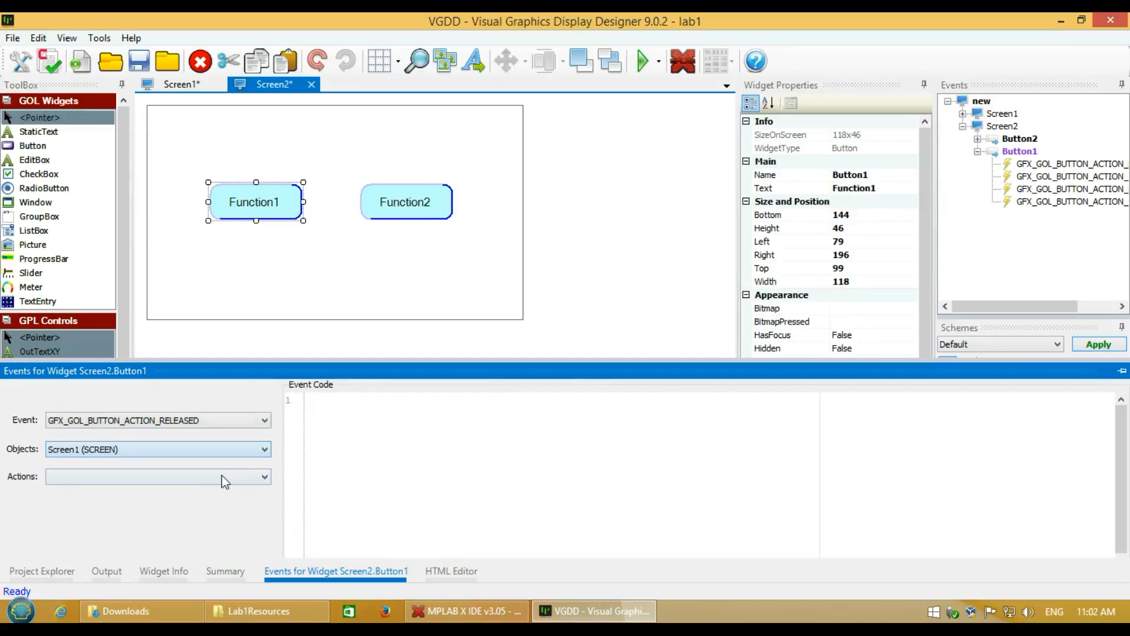
{"action": "left_click", "coordinate": [232, 475]}
{"action": "left_click", "coordinate": [217, 500]}
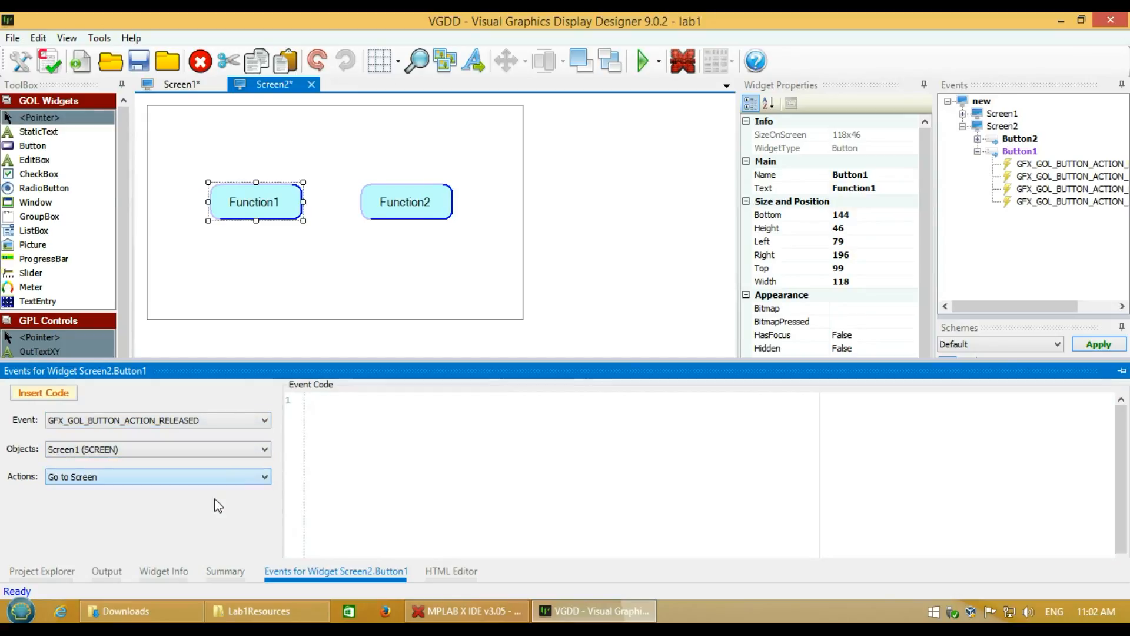
{"action": "left_click", "coordinate": [52, 394]}
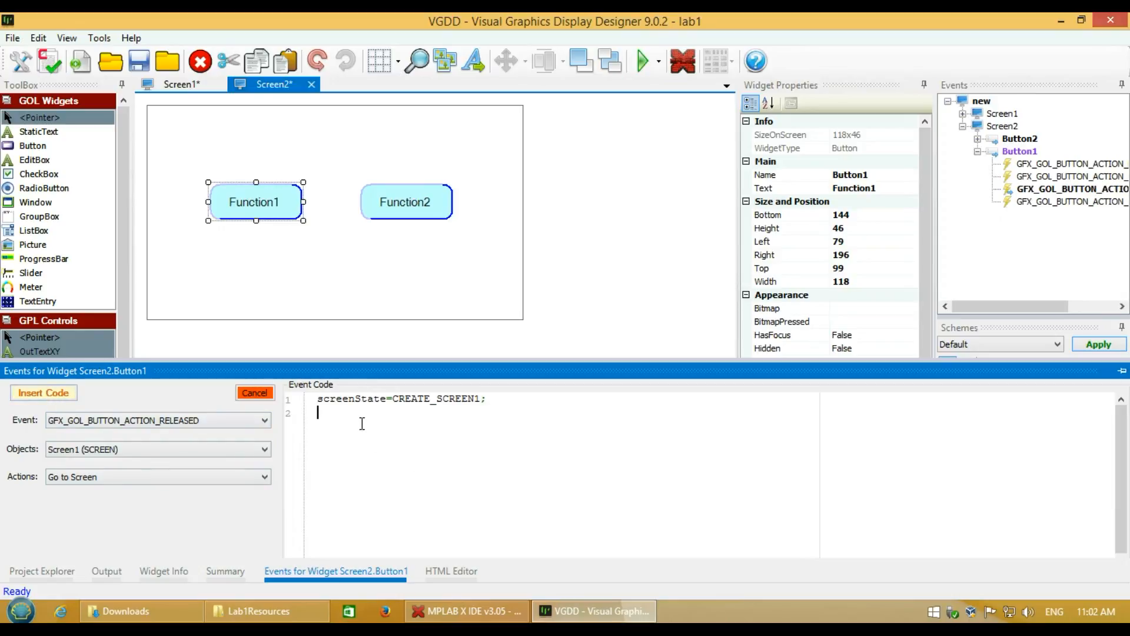
Save the project with the new screen file named Screen2 in the Lab1 folder, and generate the source code
{"action": "left_click", "coordinate": [139, 60]}
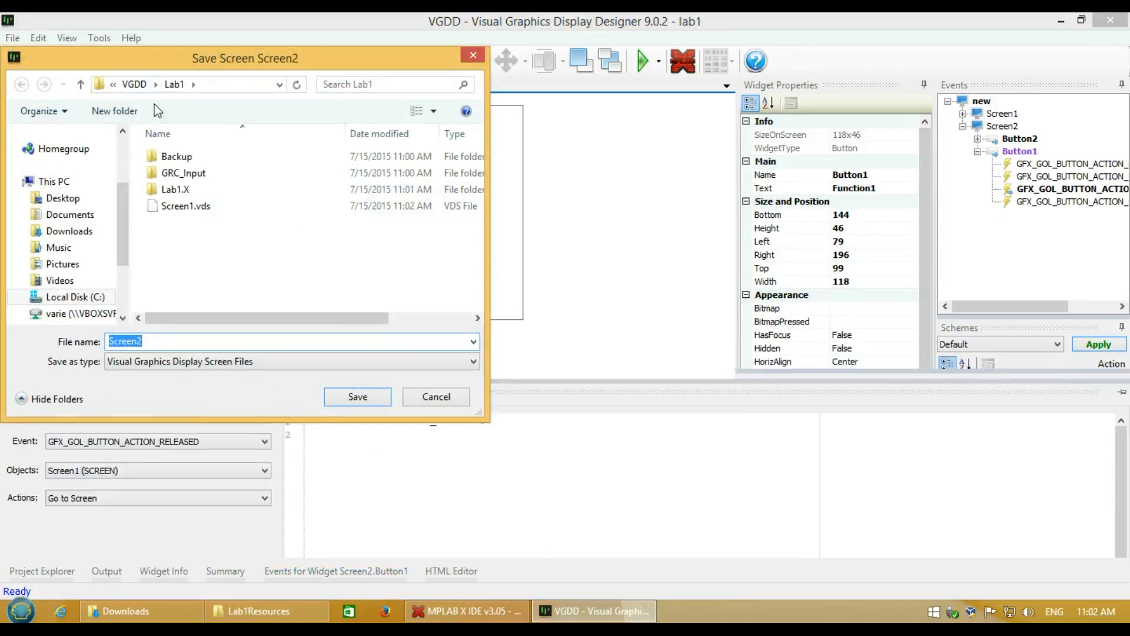
{"action": "left_click", "coordinate": [340, 400]}
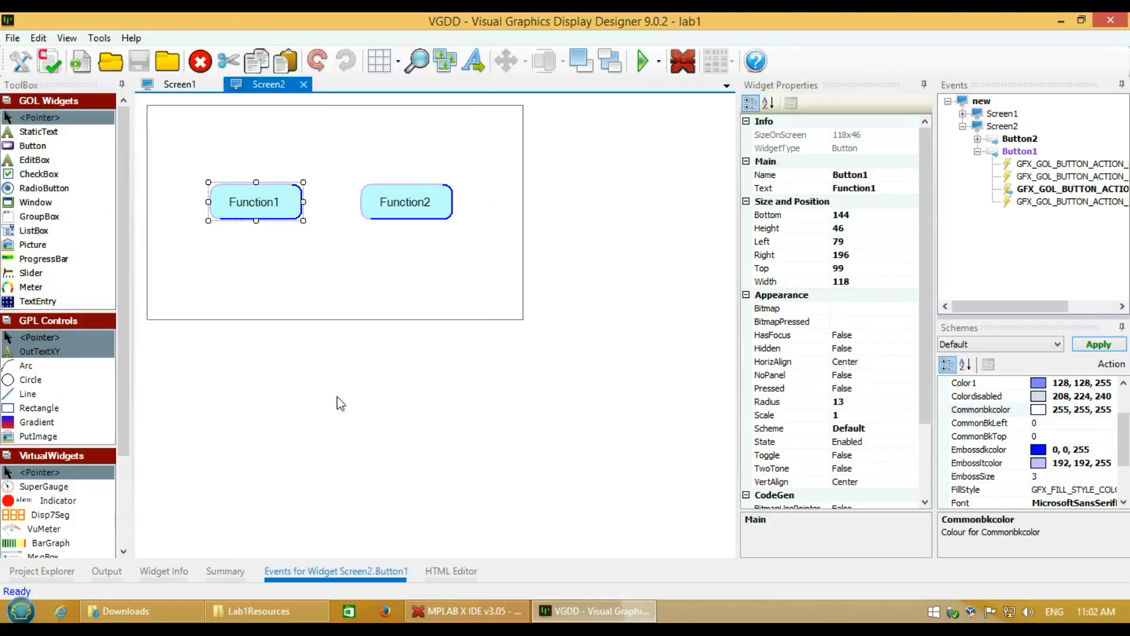
{"action": "left_click", "coordinate": [50, 61]}
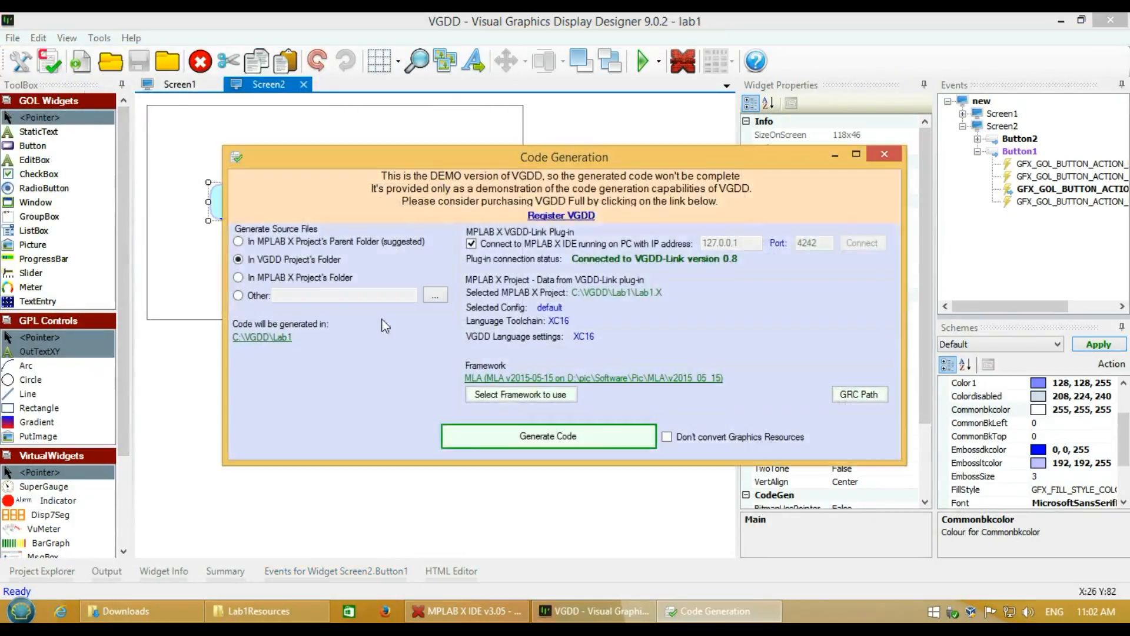
{"action": "left_click", "coordinate": [609, 430]}
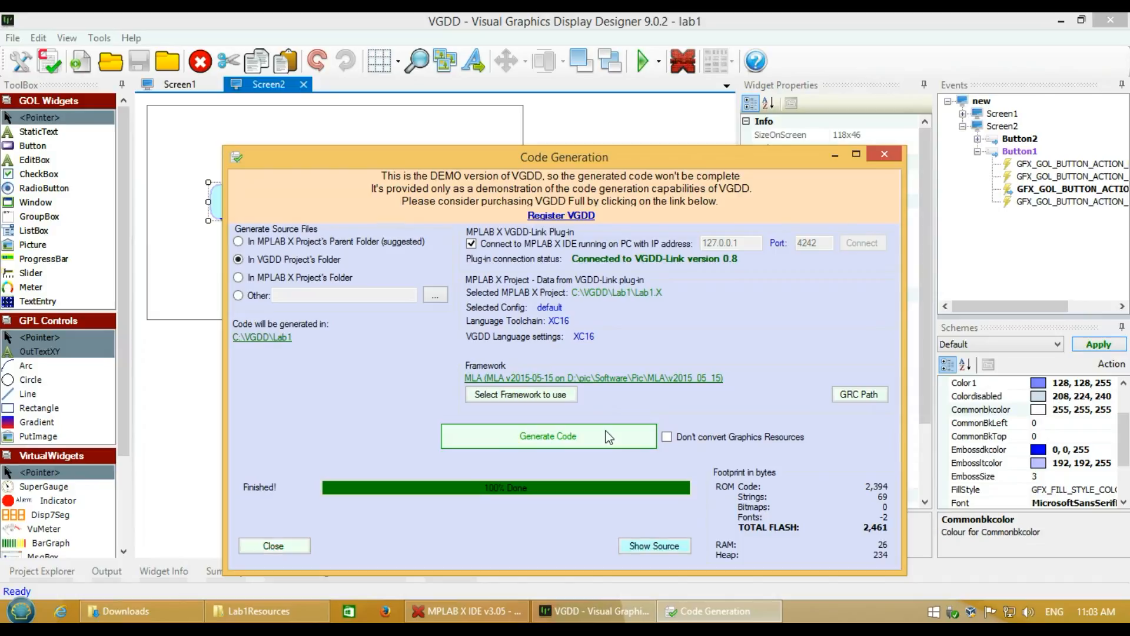
{"action": "left_click", "coordinate": [276, 546]}
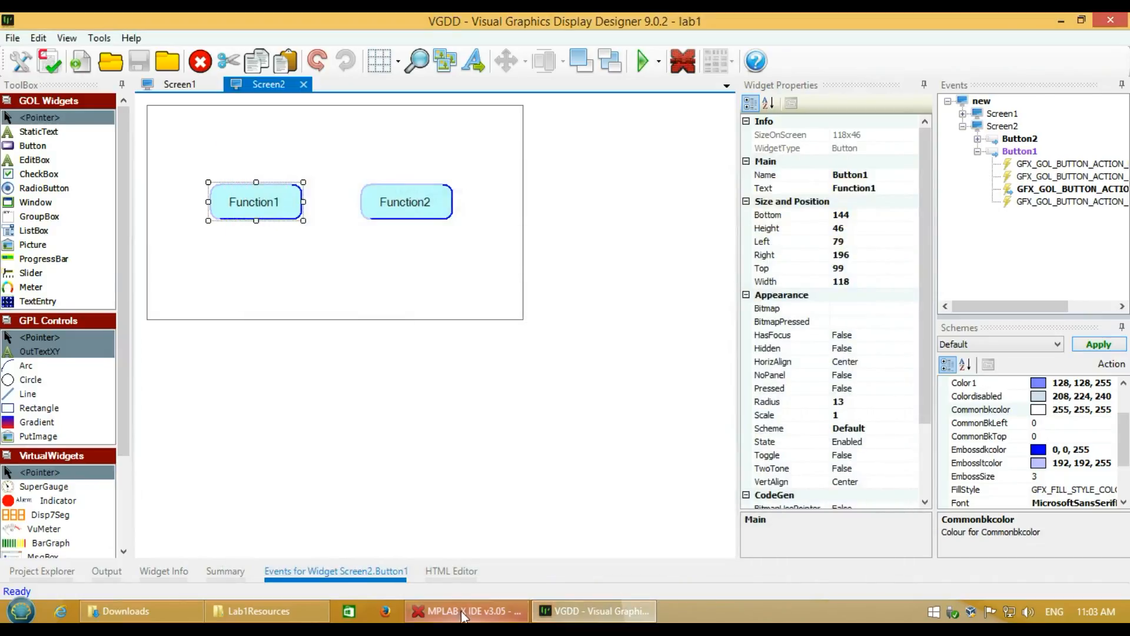
Switch to MPLAB X IDE and build the Lab1 project with the regenerated code
{"action": "left_click", "coordinate": [468, 611]}
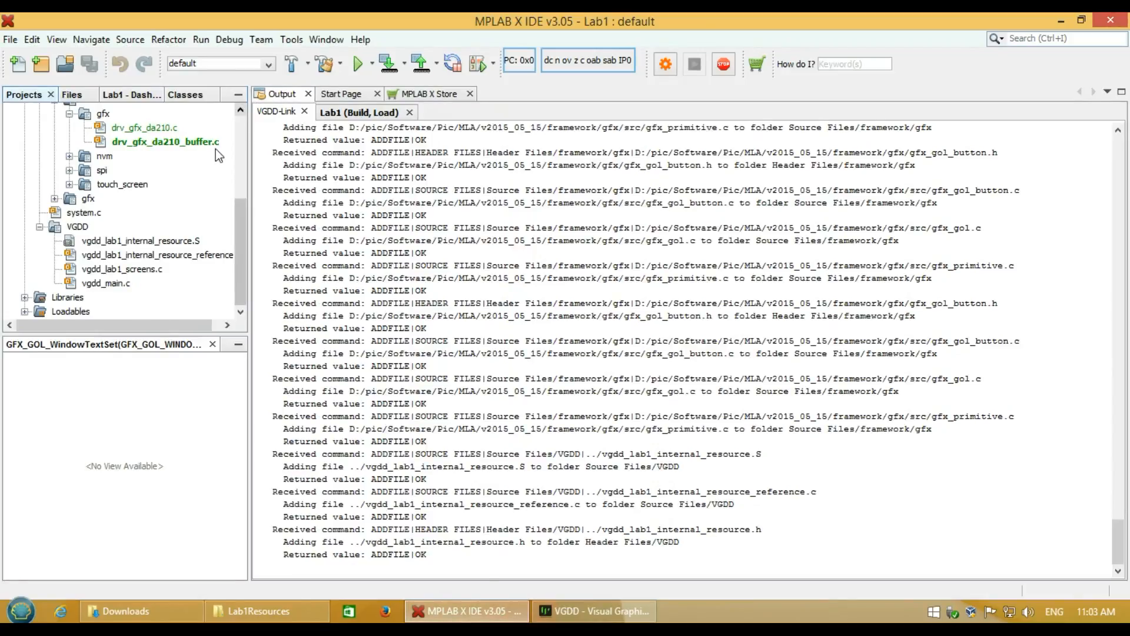
{"action": "left_click", "coordinate": [293, 63]}
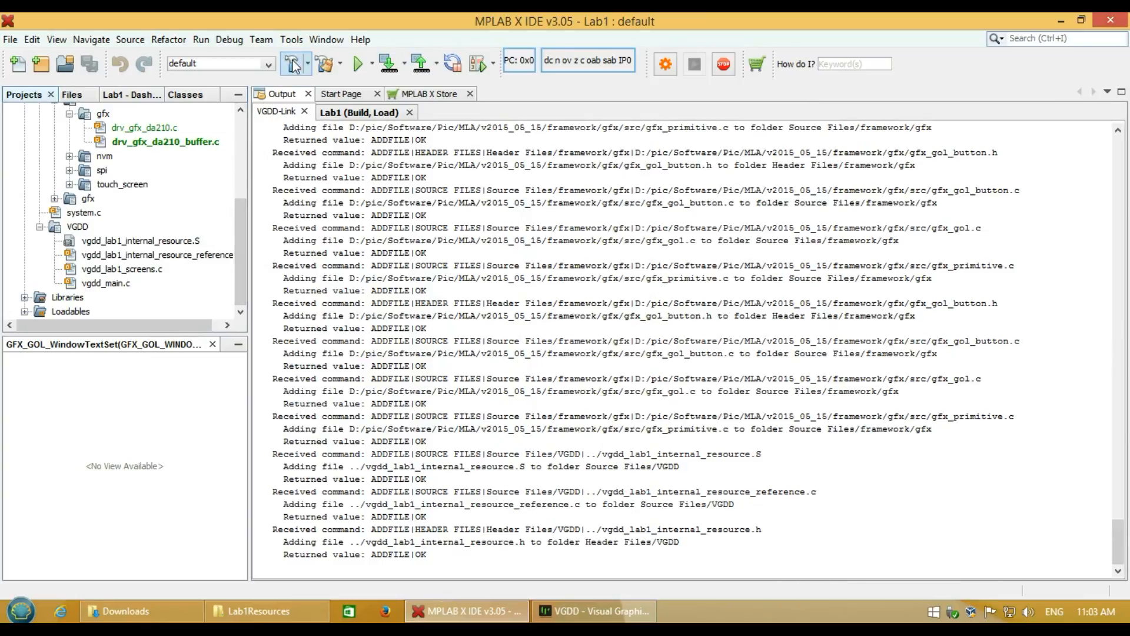